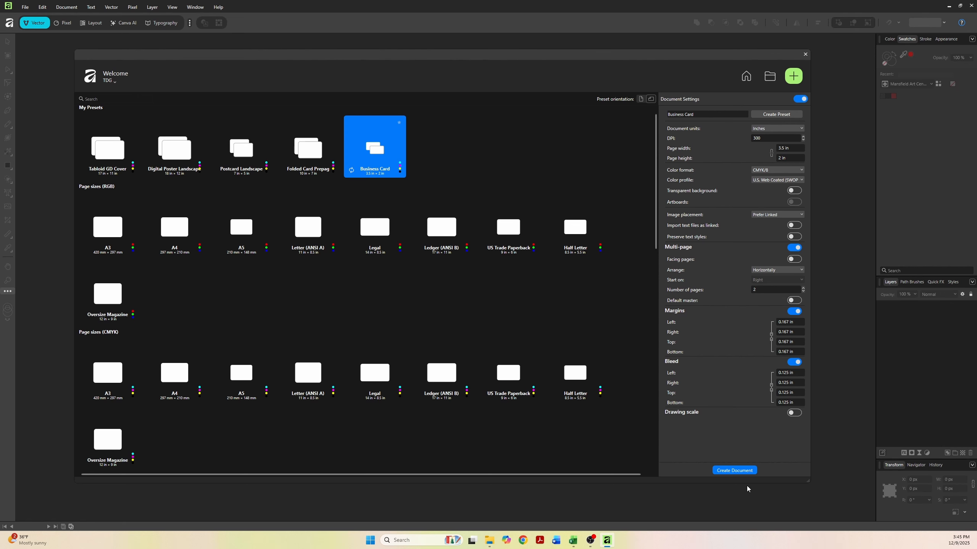
- Create the two-page document from the Business Card preset and add a master page with the default Master A settings
click(744, 474)
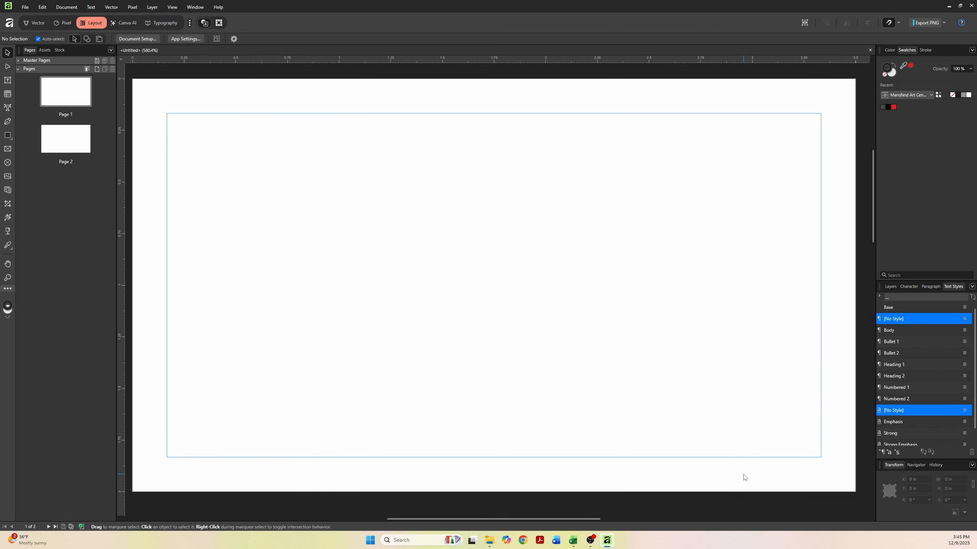
click(18, 60)
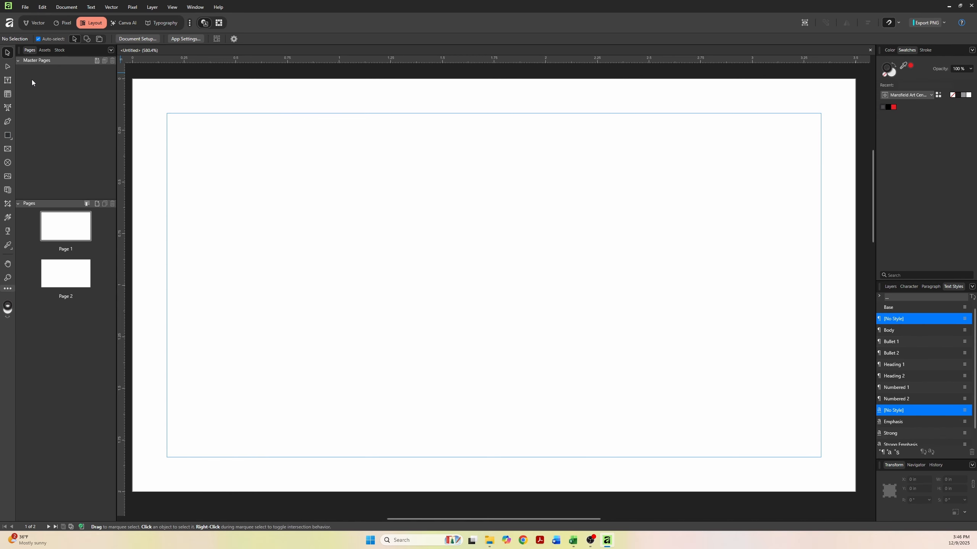
click(97, 61)
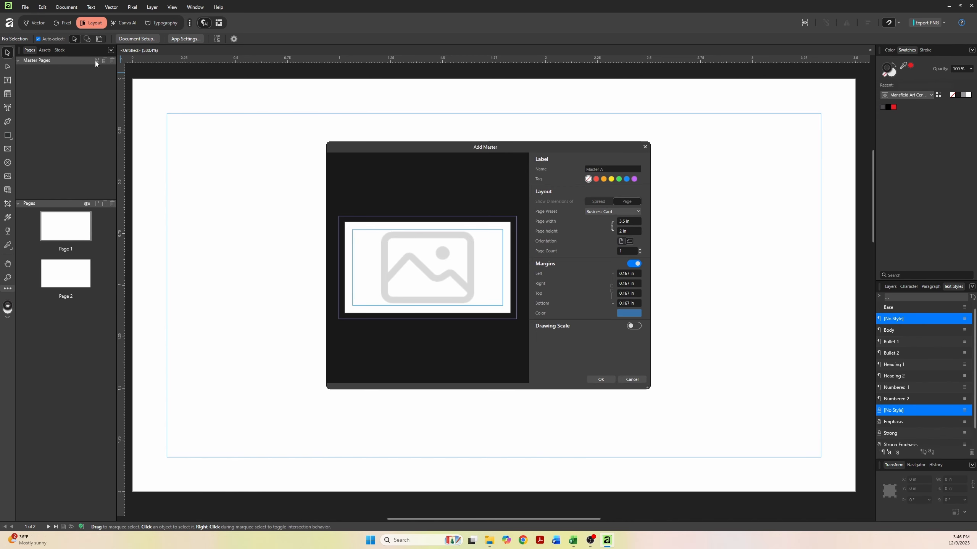
click(609, 381)
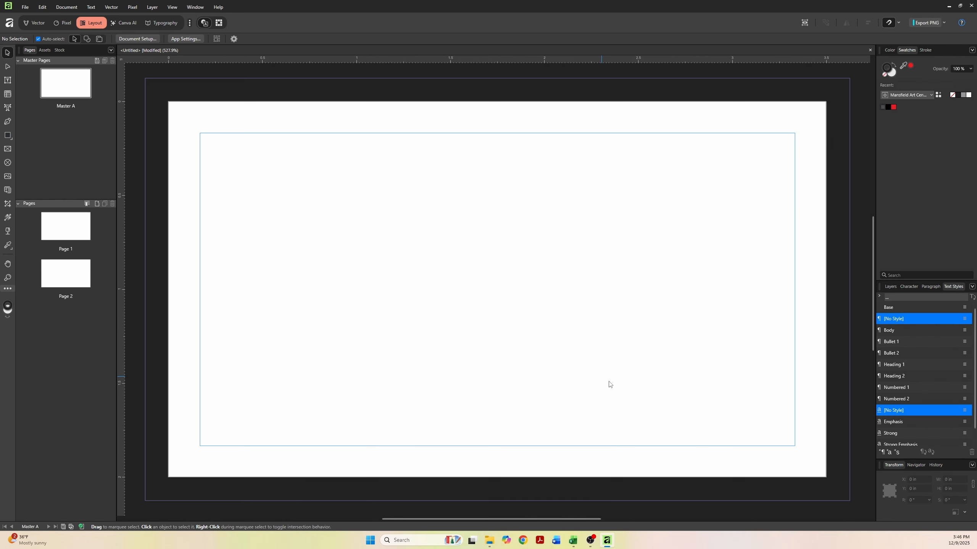
click(55, 87)
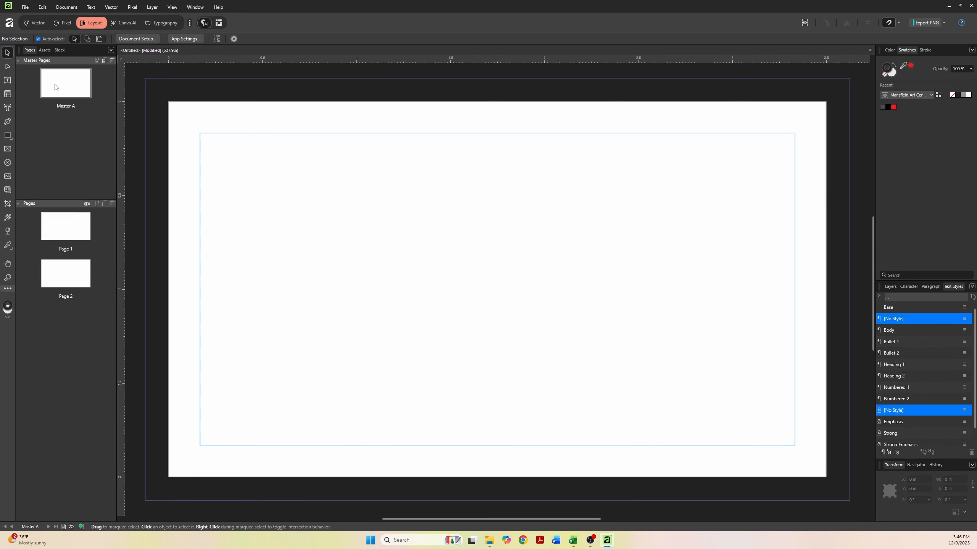
- Set the column guides on Master A to 2 columns and 2 rows
click(180, 7)
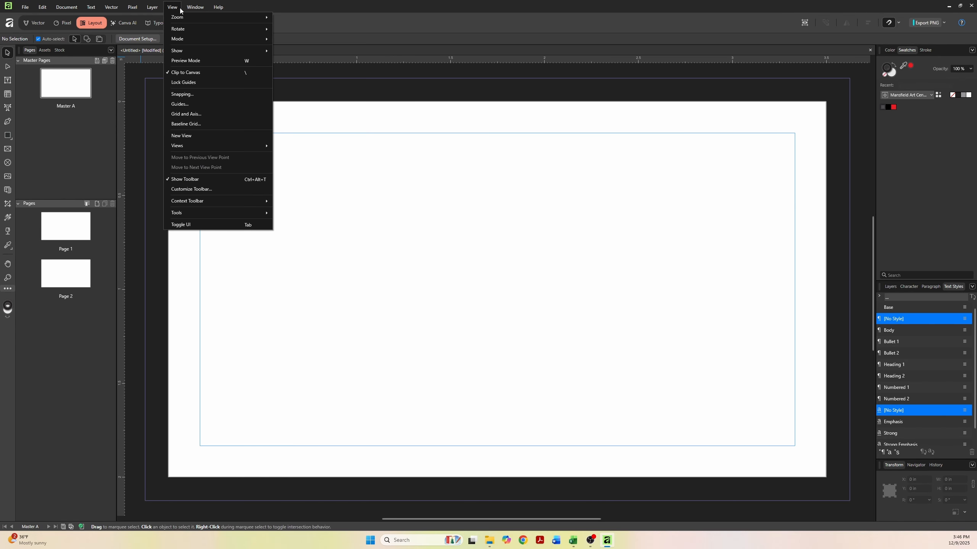
click(186, 107)
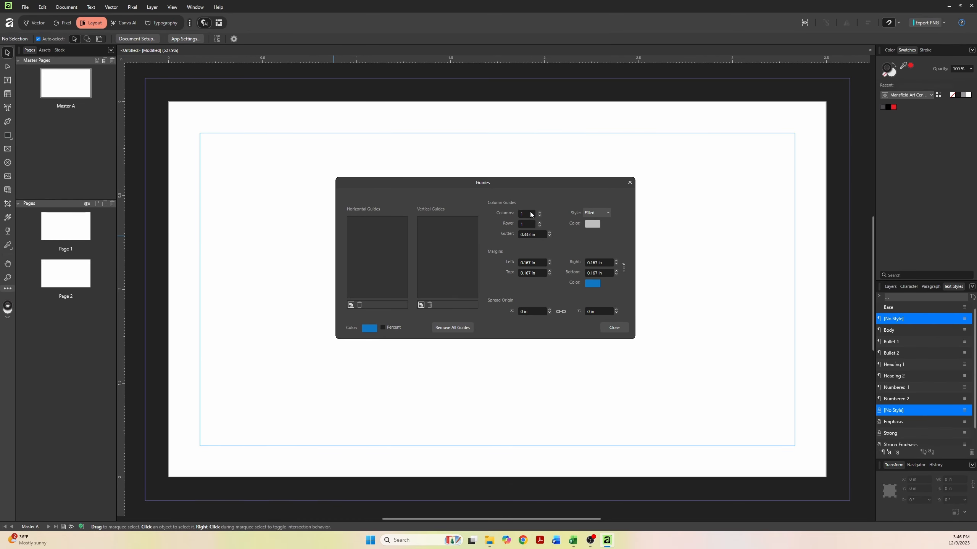
click(540, 212)
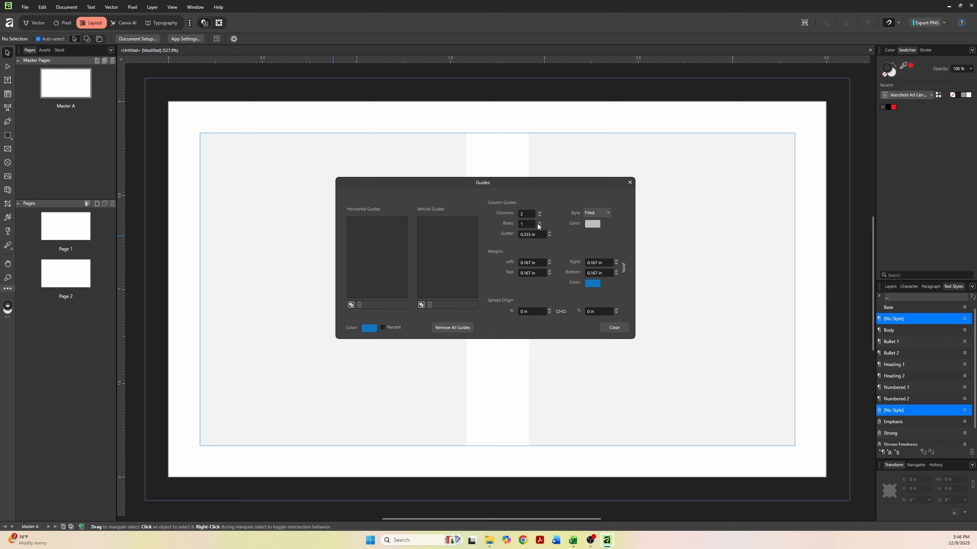
click(539, 223)
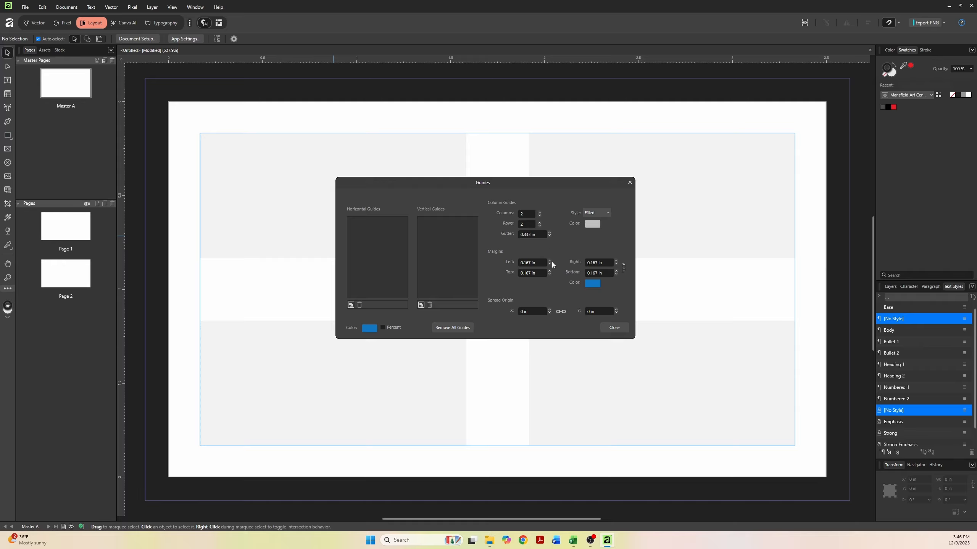
- Change the margin guide color to bright green with RGB values 0, 255, 0
click(594, 284)
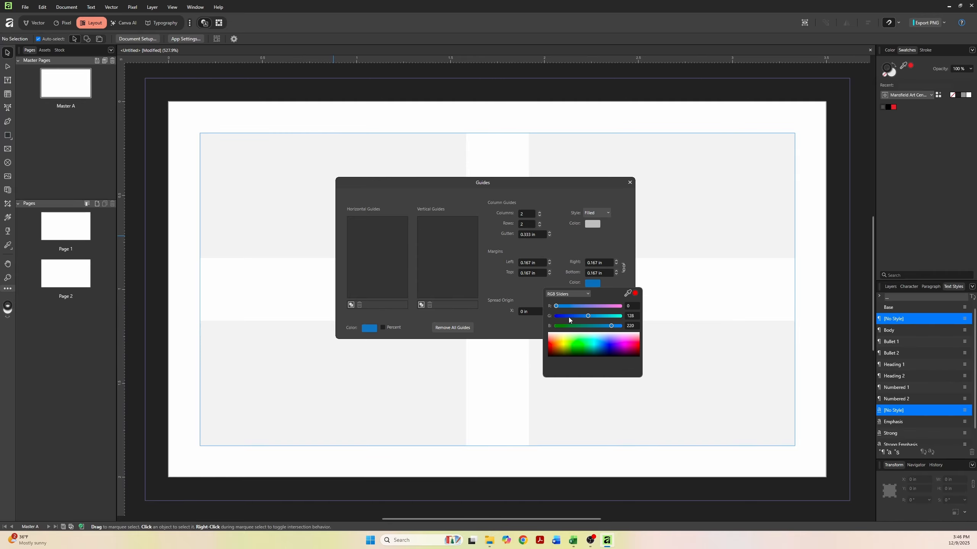
drag(611, 327, 539, 334)
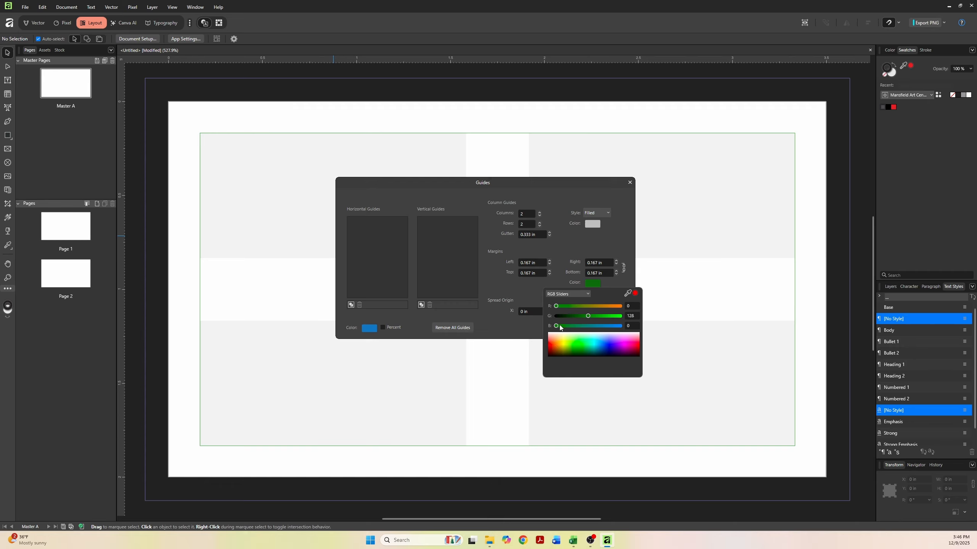
drag(591, 315, 622, 317)
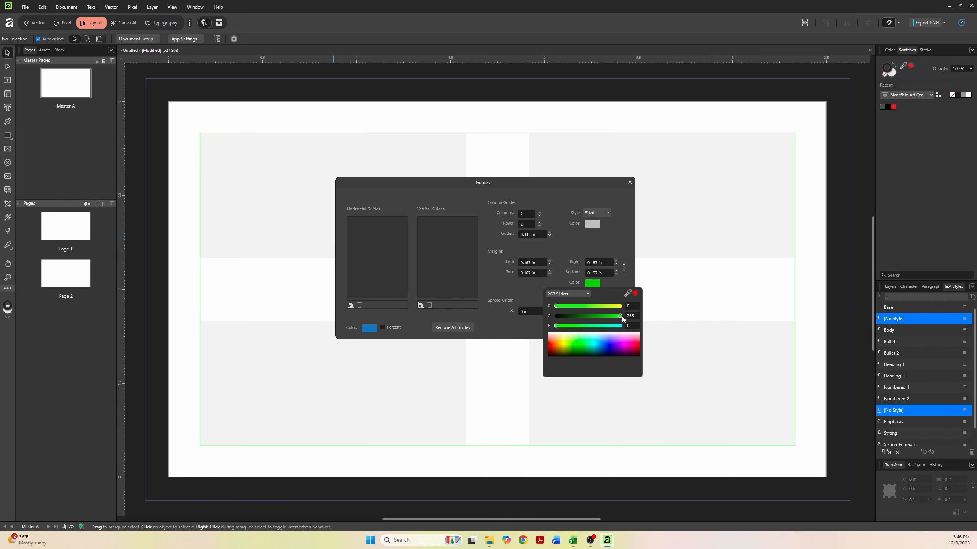
- Set the gutter of the column guides to 8 pt and close the guide settings
click(530, 238)
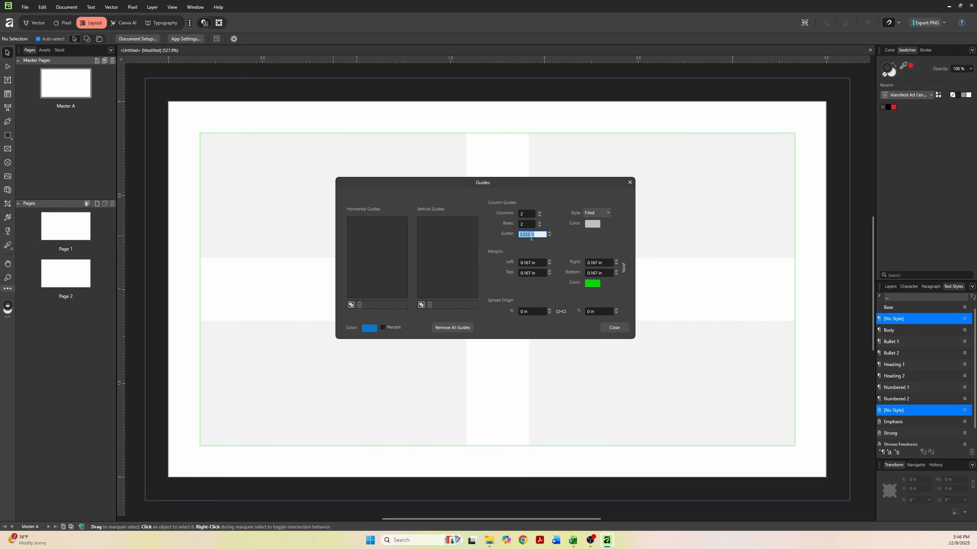
text(8pt)
click(533, 264)
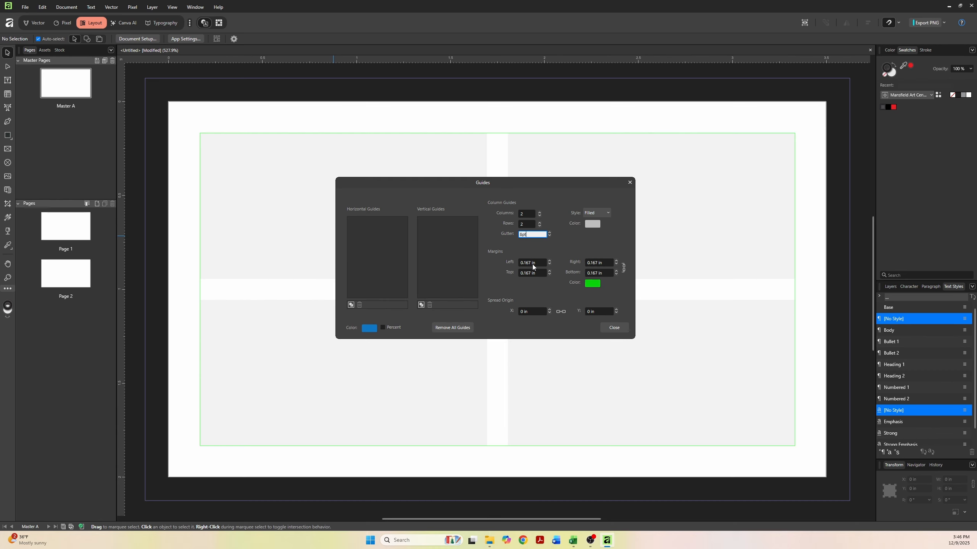
click(611, 329)
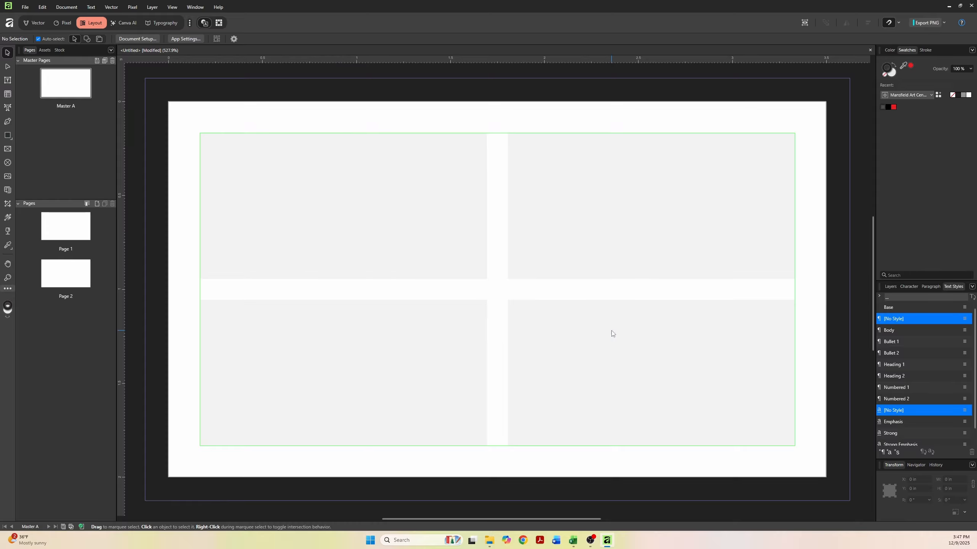
- Enable the document's baseline grid with 8 pt spacing, positioned relative to Top Margin
click(201, 9)
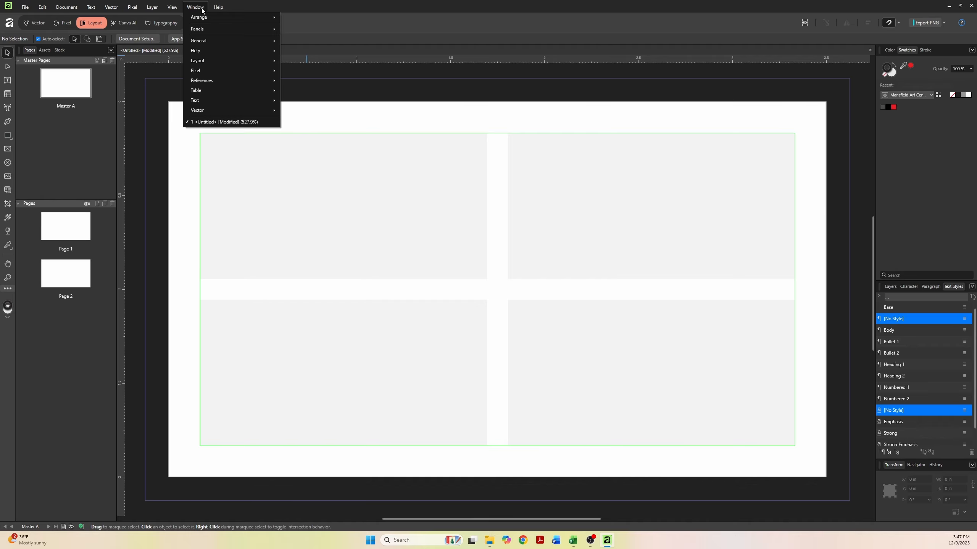
mouse_move(172, 7)
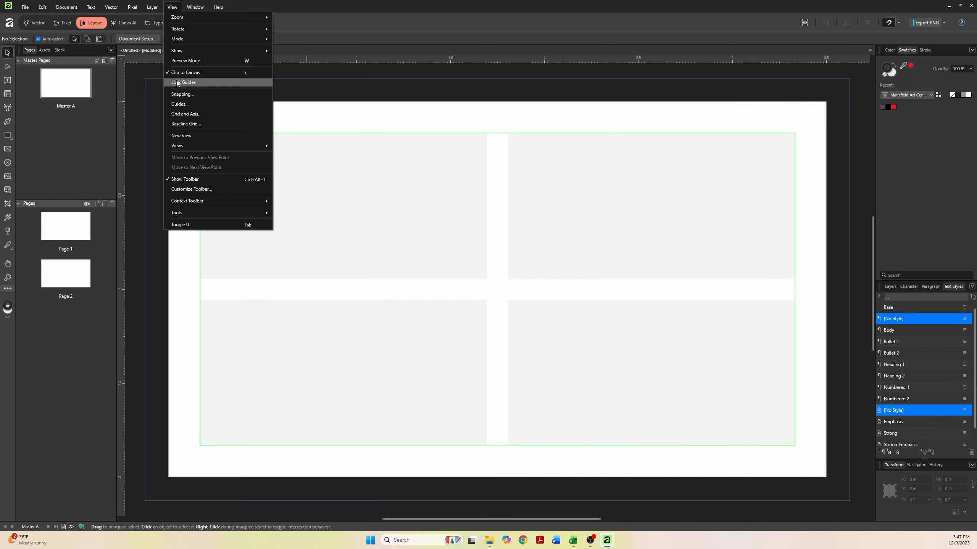
click(185, 125)
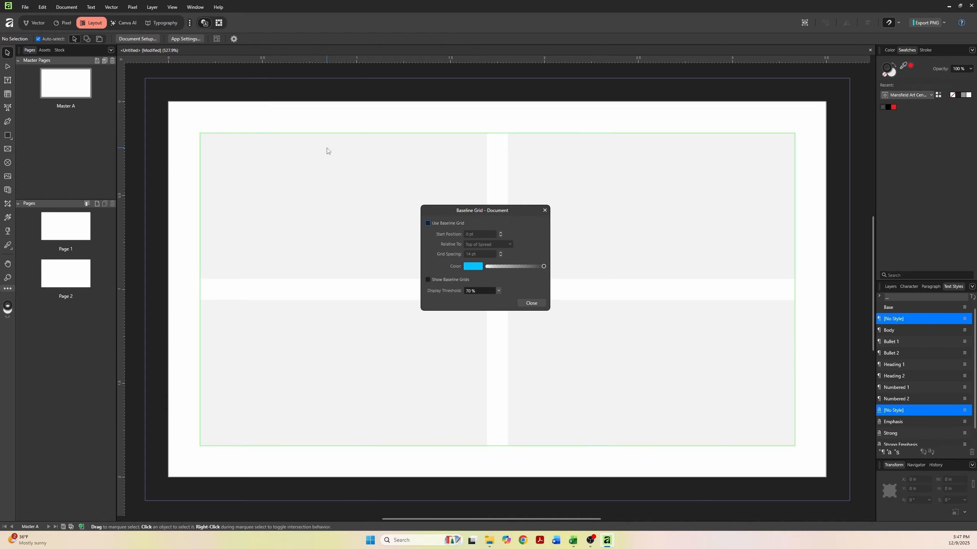
click(428, 223)
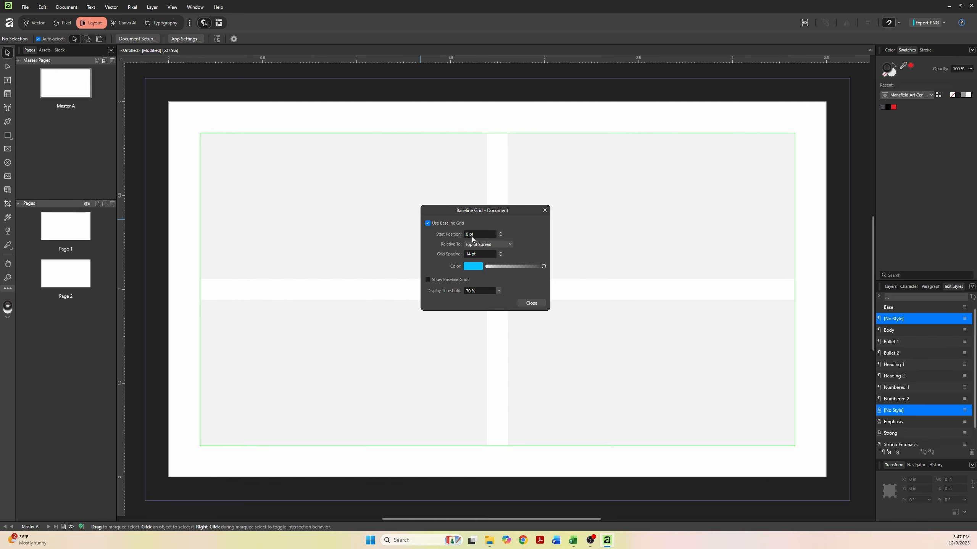
click(484, 255)
text(8)
click(486, 244)
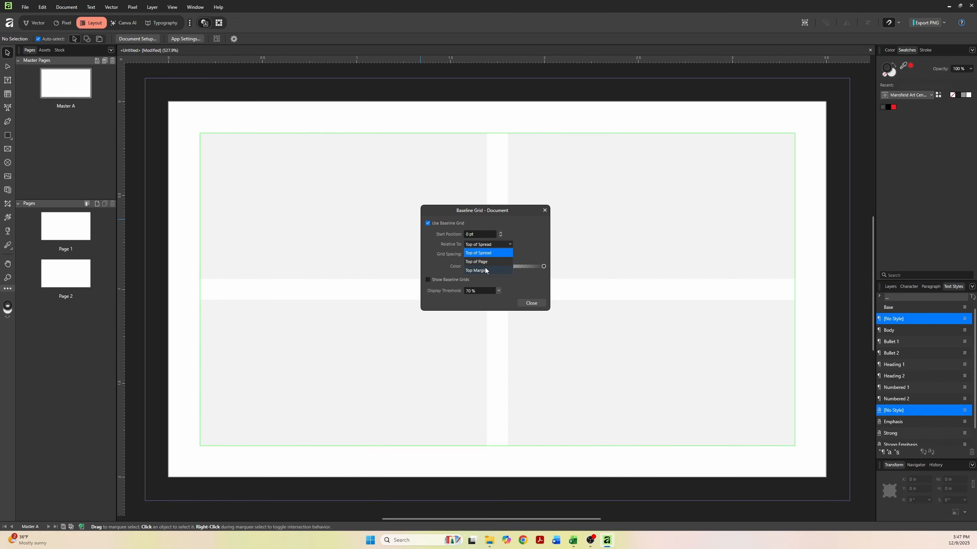
- Show the baseline grid and lower the opacity of its lines to a faint blue
click(428, 280)
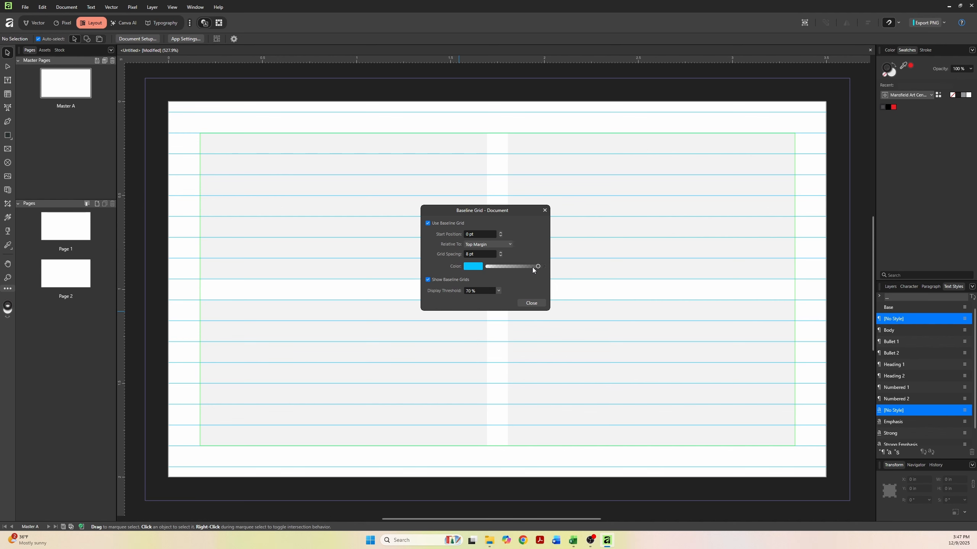
drag(521, 269, 508, 268)
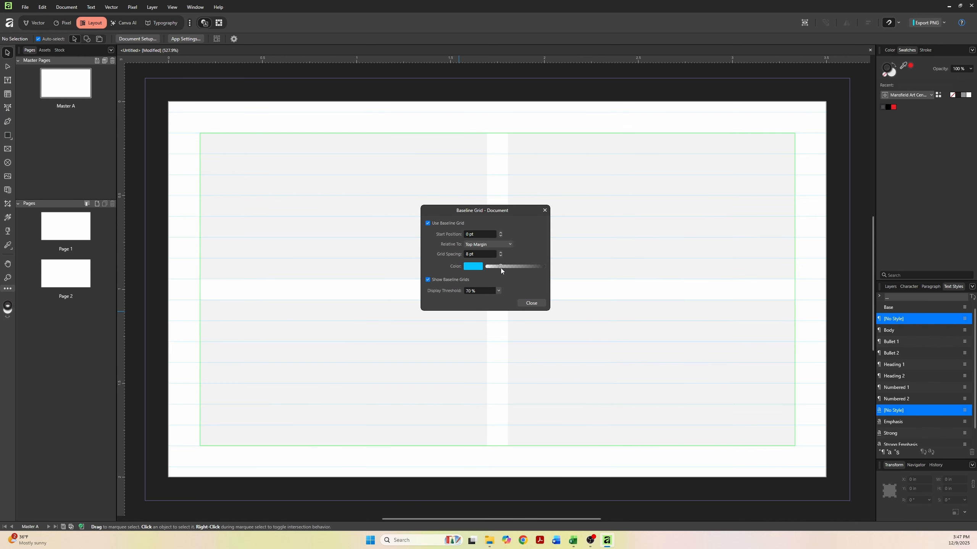
click(531, 303)
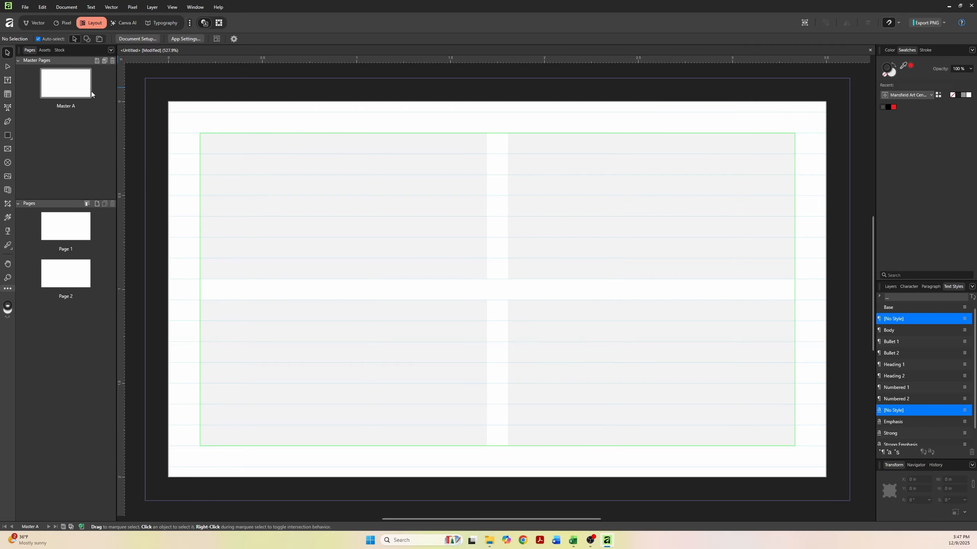
- Apply Master A to Page 1 and Page 2
drag(65, 92, 66, 224)
drag(68, 92, 58, 272)
- On Master A, draw a black 3.75 × 2.25 in rectangle covering the page out to the bleed edges and lock its layer
click(56, 84)
click(8, 136)
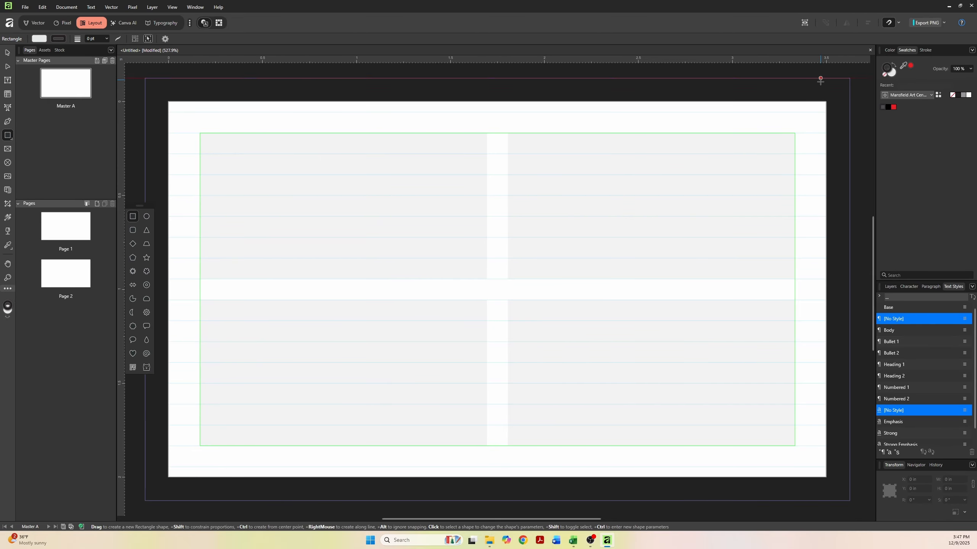
click(888, 107)
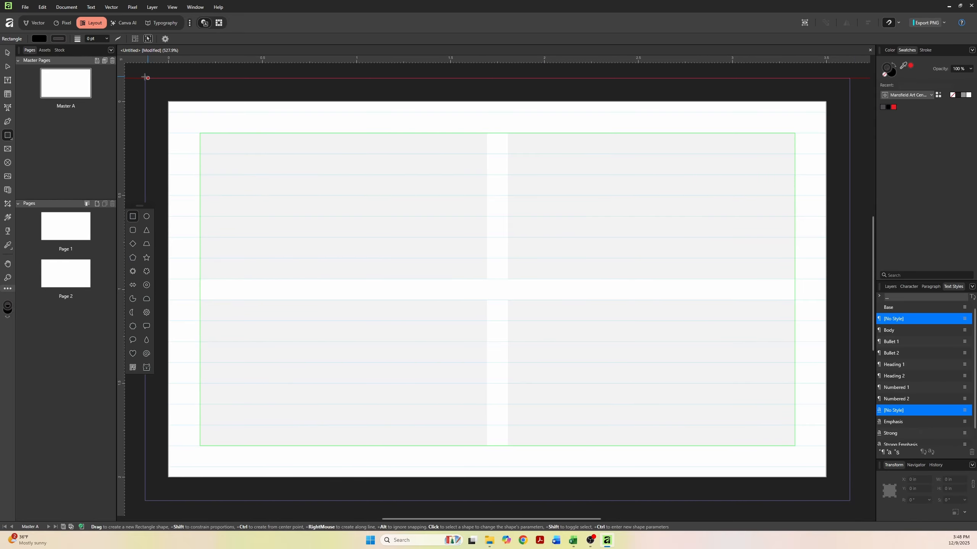
drag(145, 78, 849, 487)
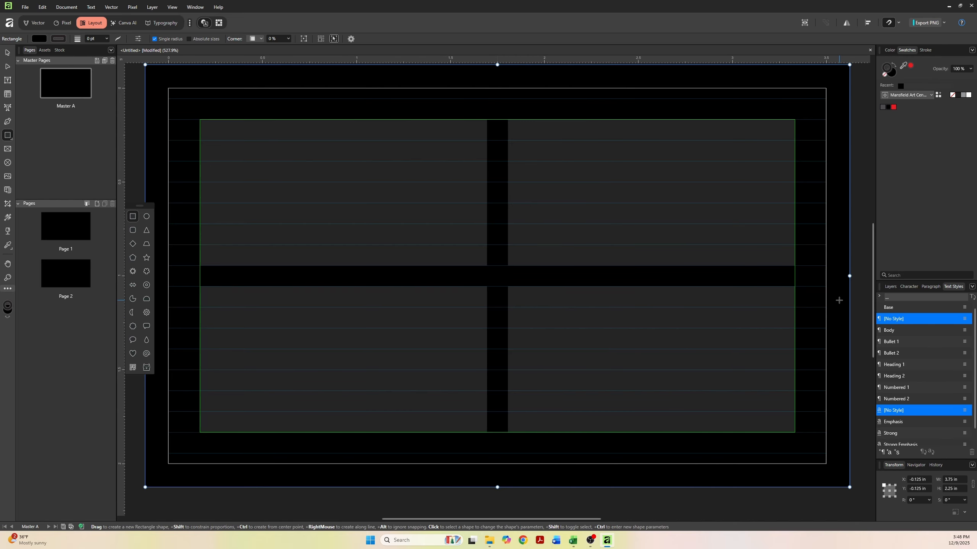
click(898, 288)
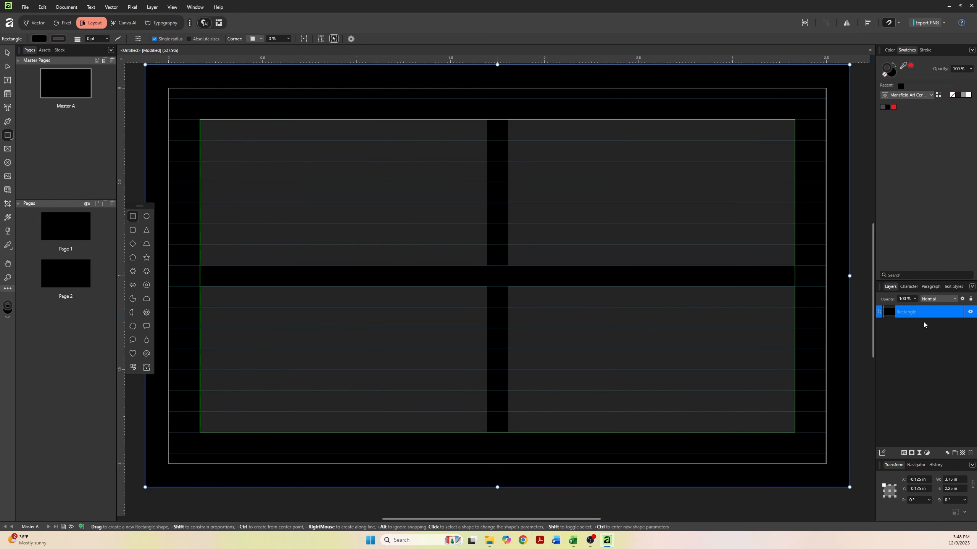
click(970, 299)
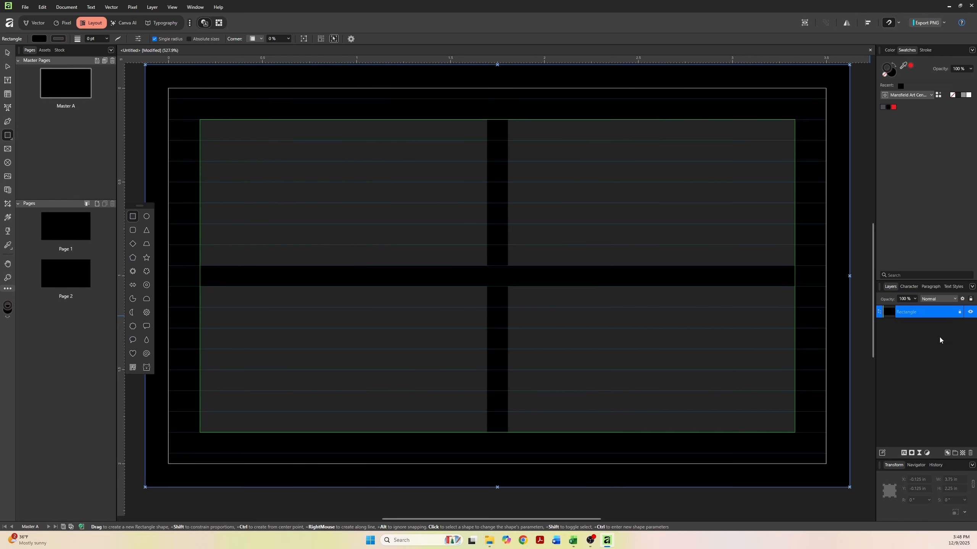
- Draw a picture frame 3.5 in wide and about 1.5 in high from the page's top edge and place Mansfield_Art_Center_Logo_White in it
click(7, 149)
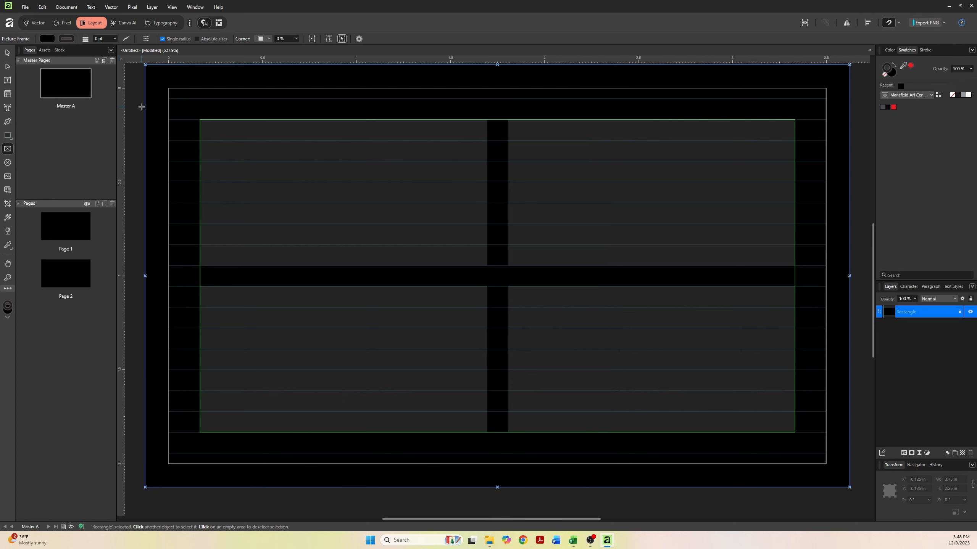
drag(168, 89, 826, 370)
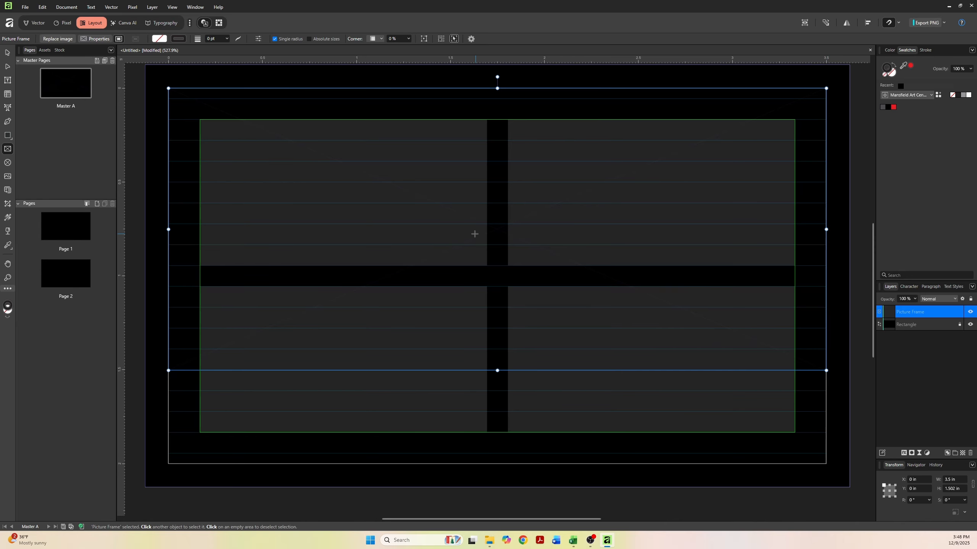
click(23, 9)
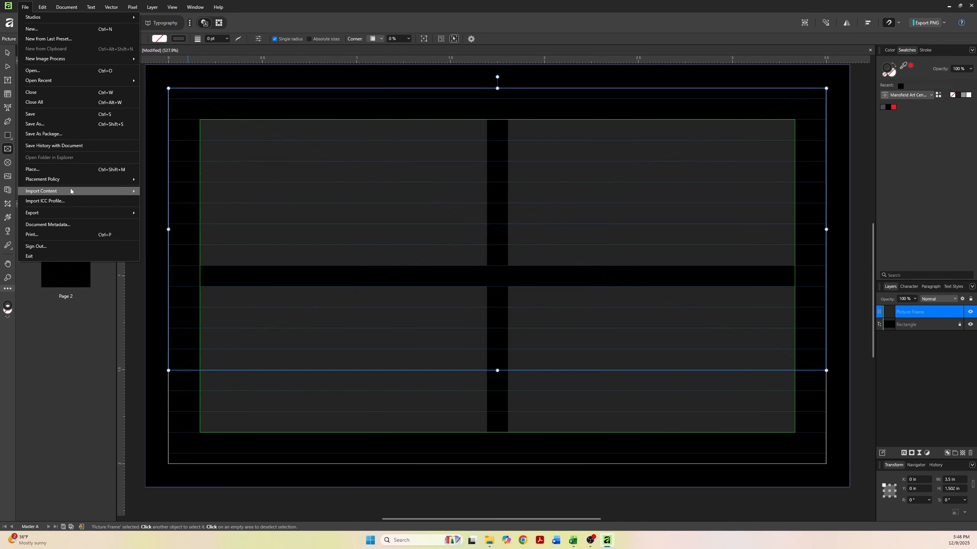
click(59, 171)
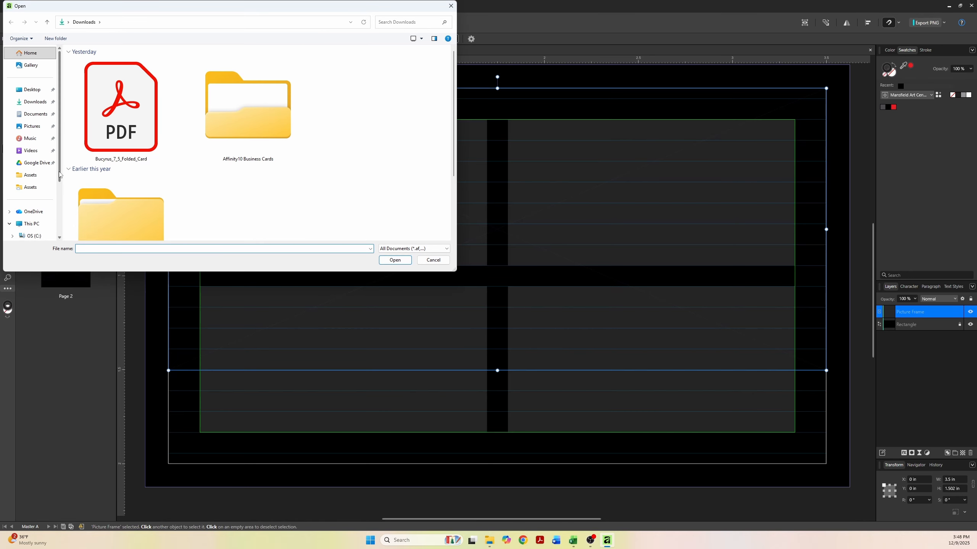
click(25, 179)
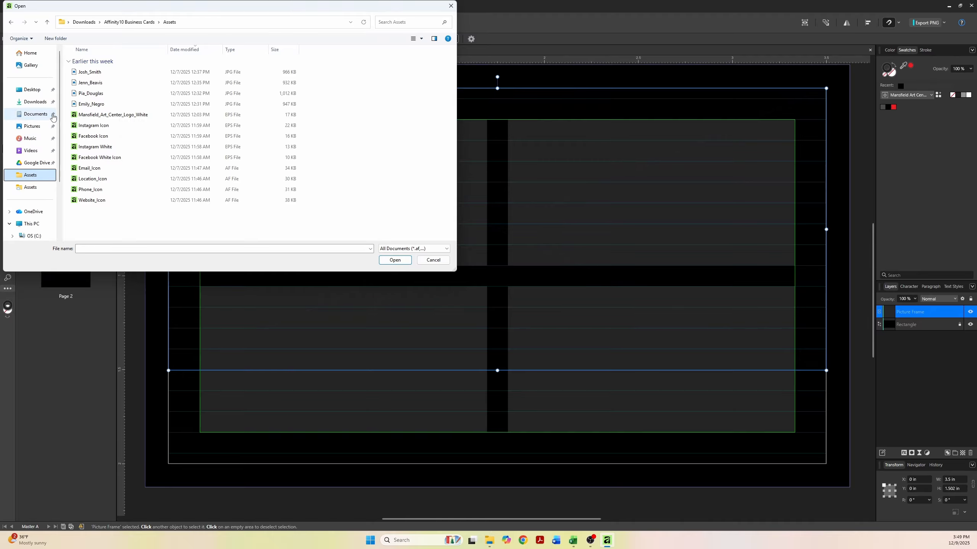
click(72, 115)
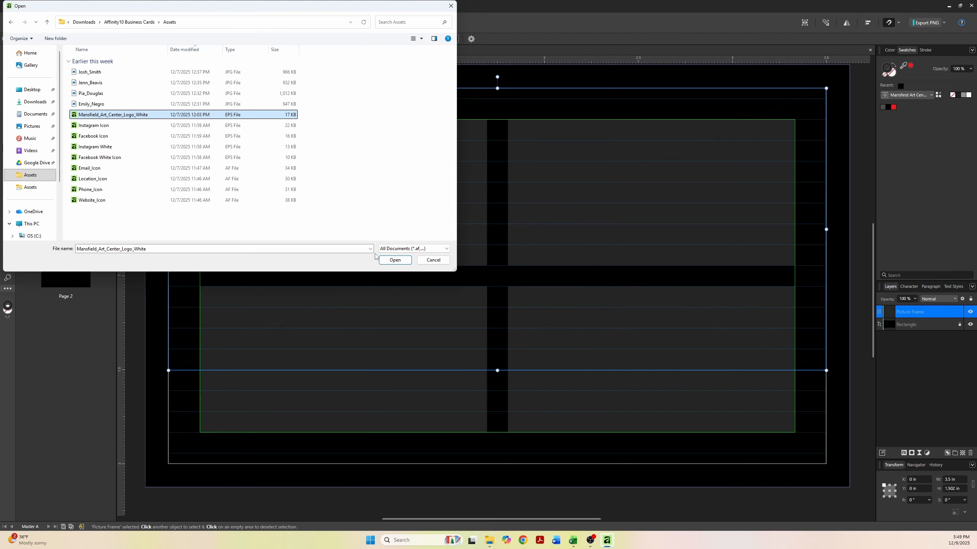
click(386, 258)
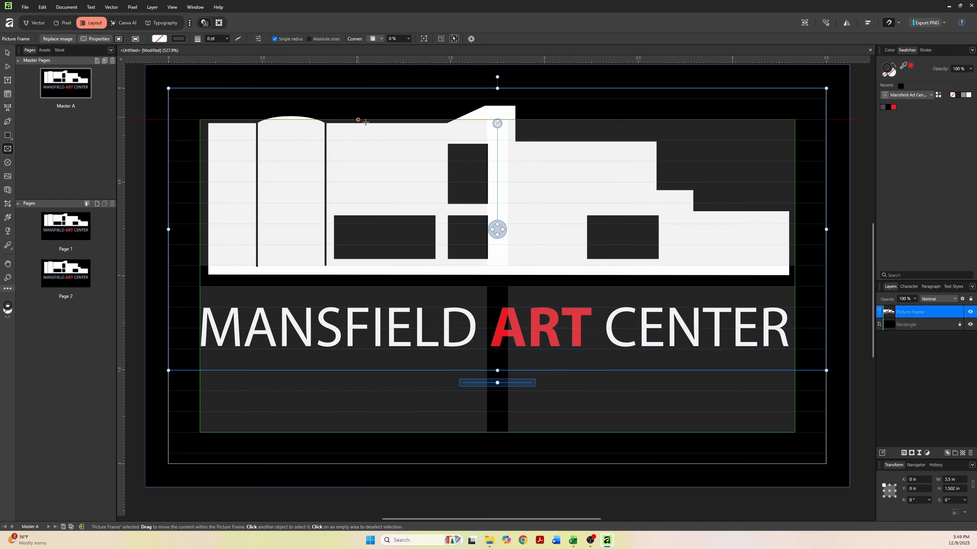
- Move the logo picture frame down to Y 0.075 in so the building's peak meets the top margin, and lock its layer
click(7, 53)
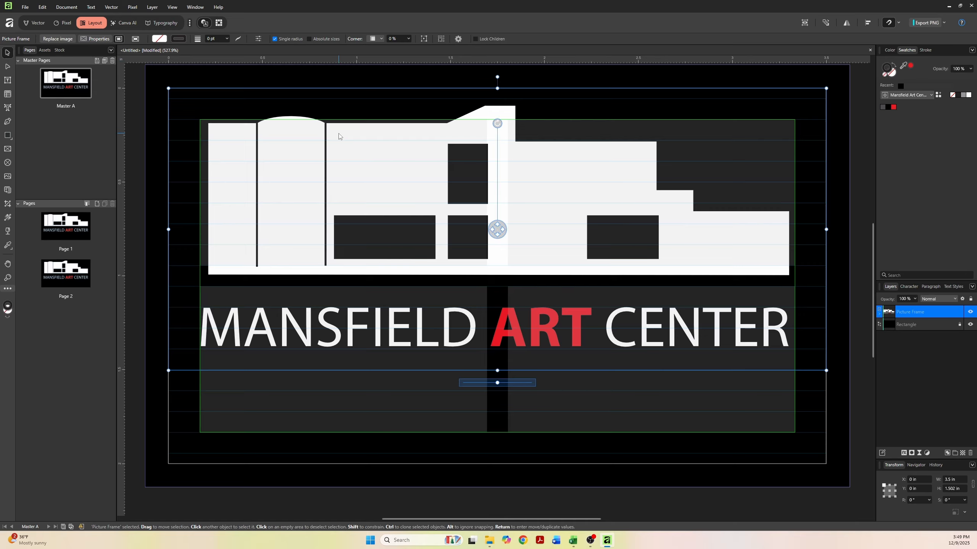
drag(339, 137, 339, 151)
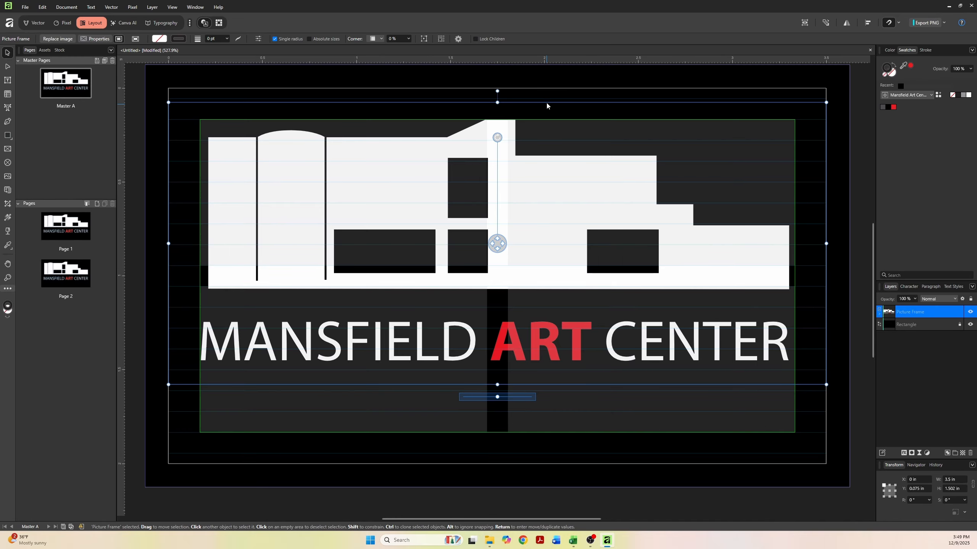
click(546, 83)
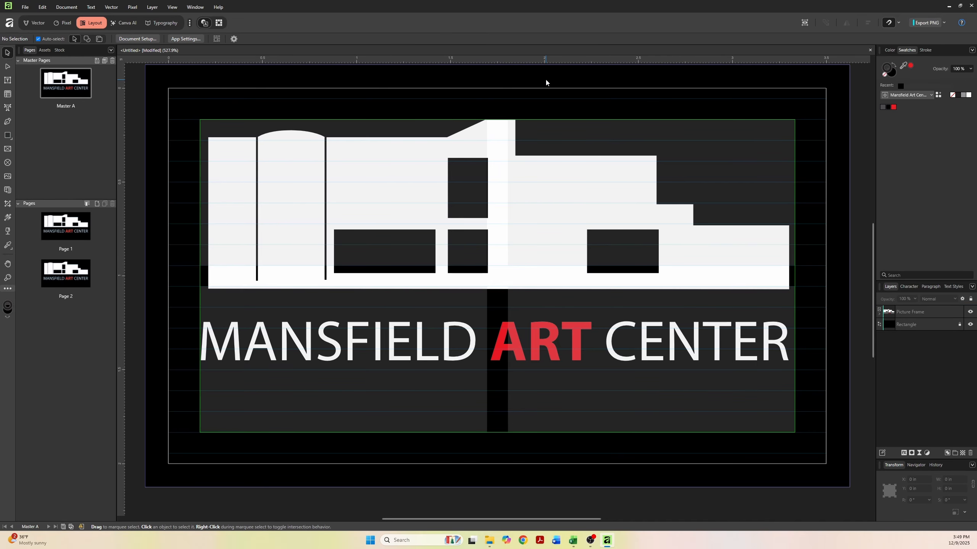
key(w)
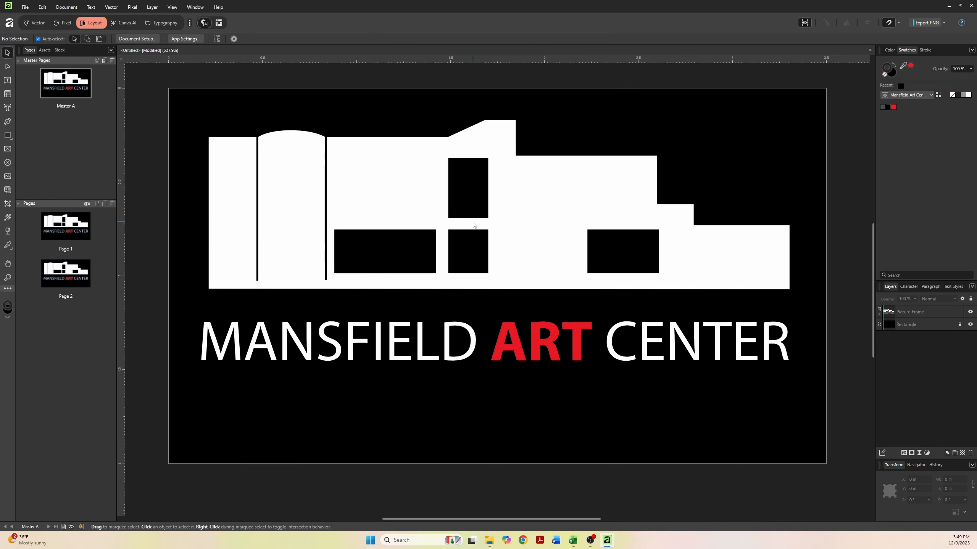
click(452, 295)
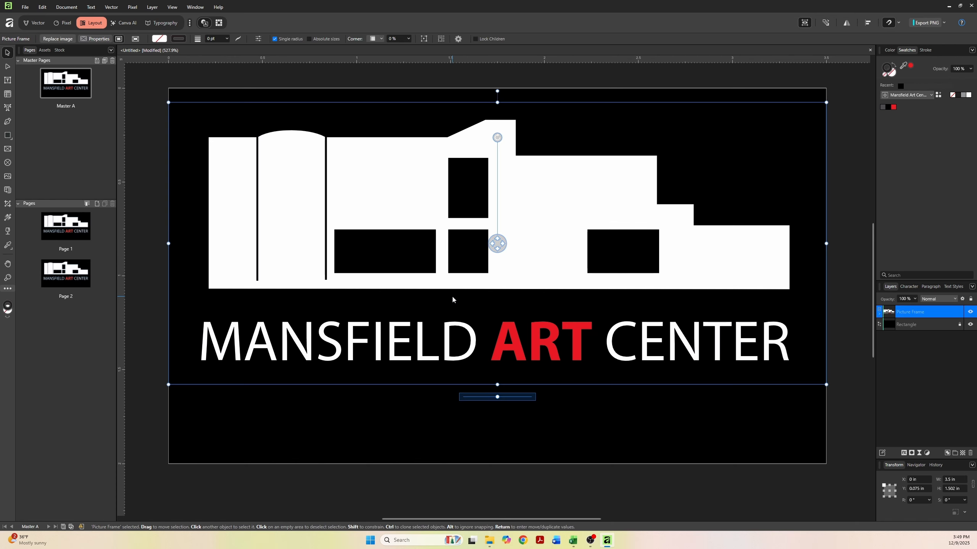
click(970, 299)
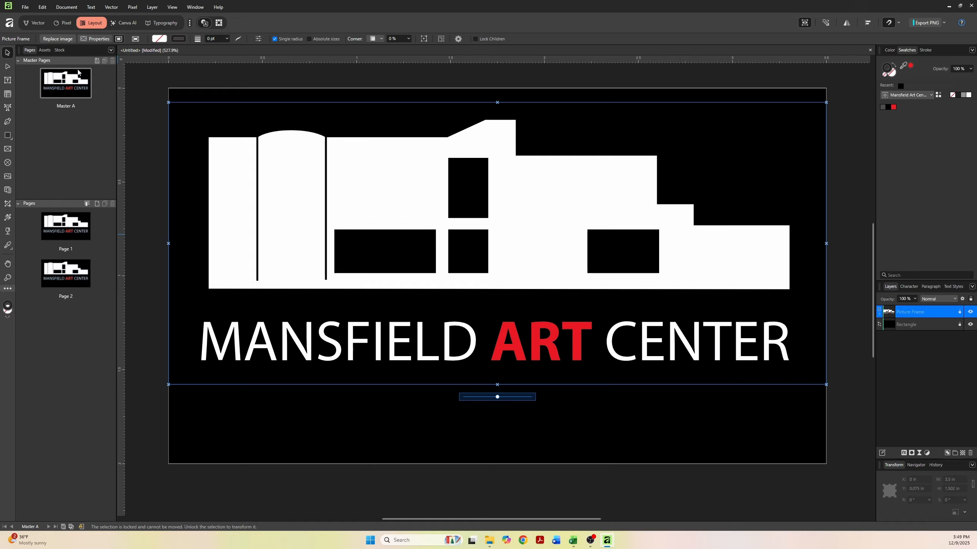
- Add Master B with the Business Card preset at 3.5 × 2 in with 0.167 in margins, and turn off preview mode
click(97, 60)
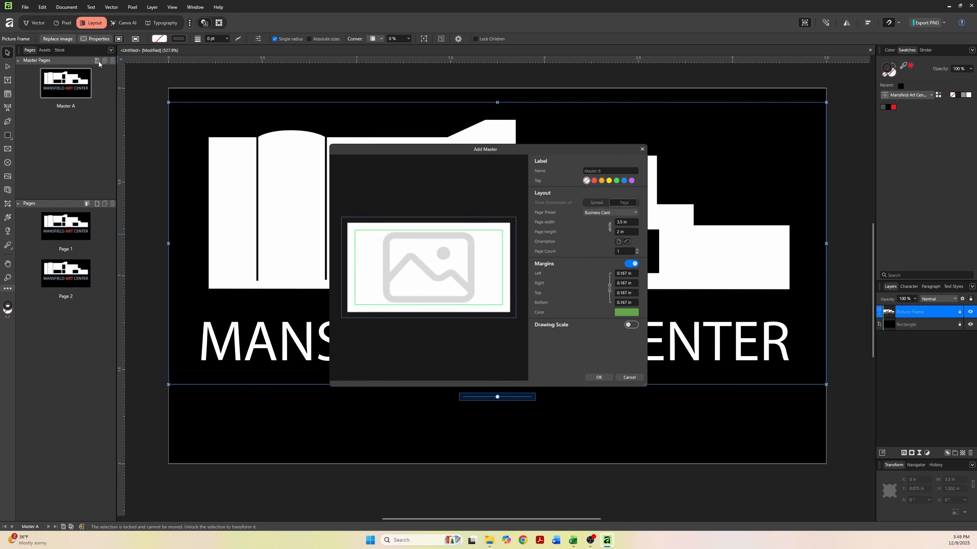
click(597, 380)
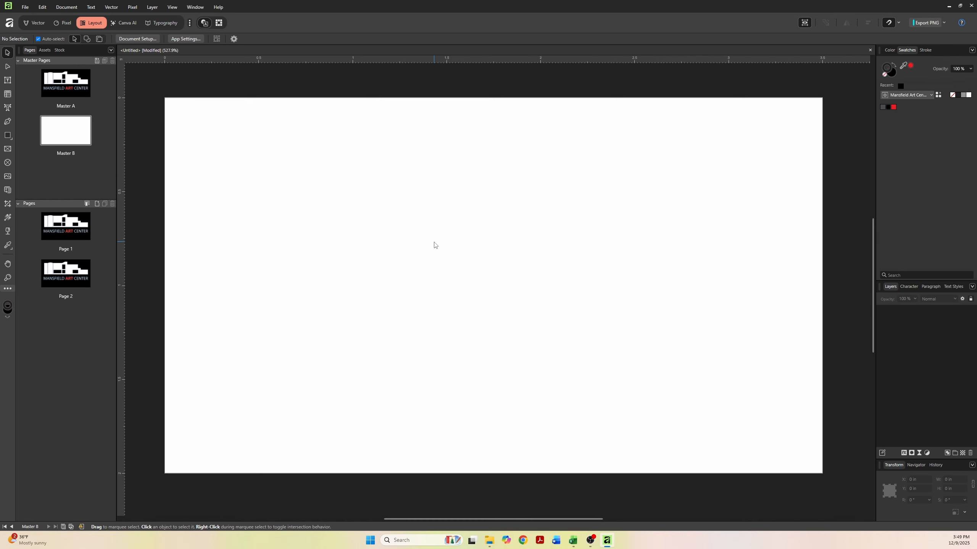
key(w)
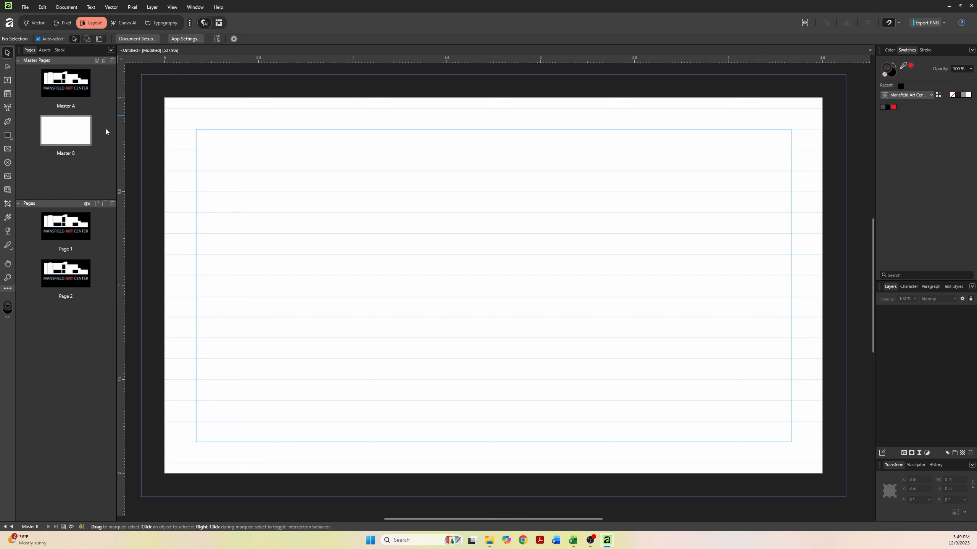
double_click(82, 130)
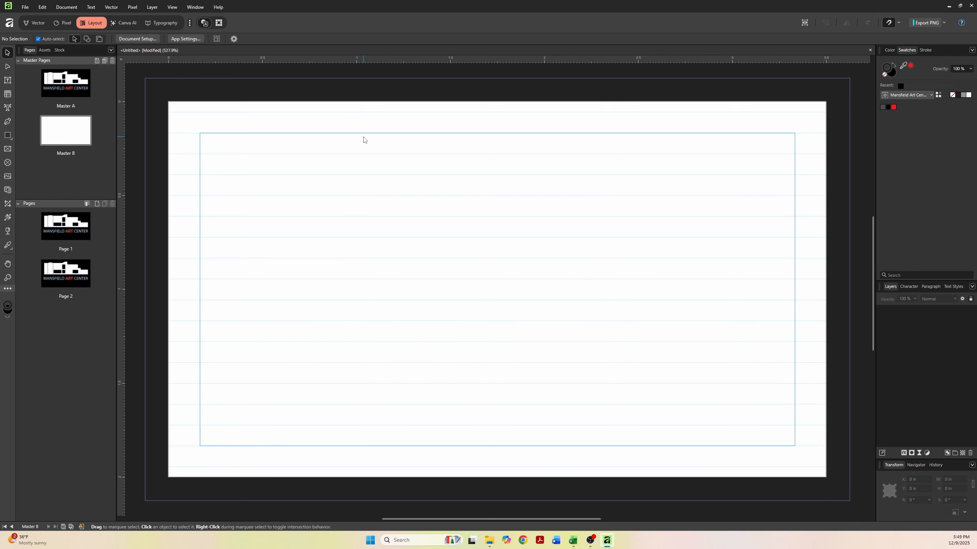
- Set Master B's column guides to 2 columns and 2 rows with an 8 pt gutter
click(179, 8)
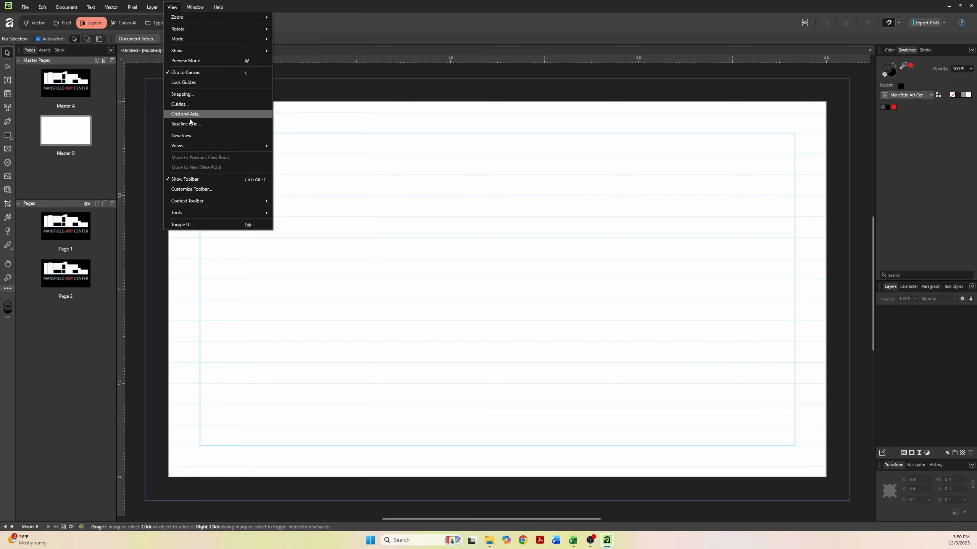
click(184, 105)
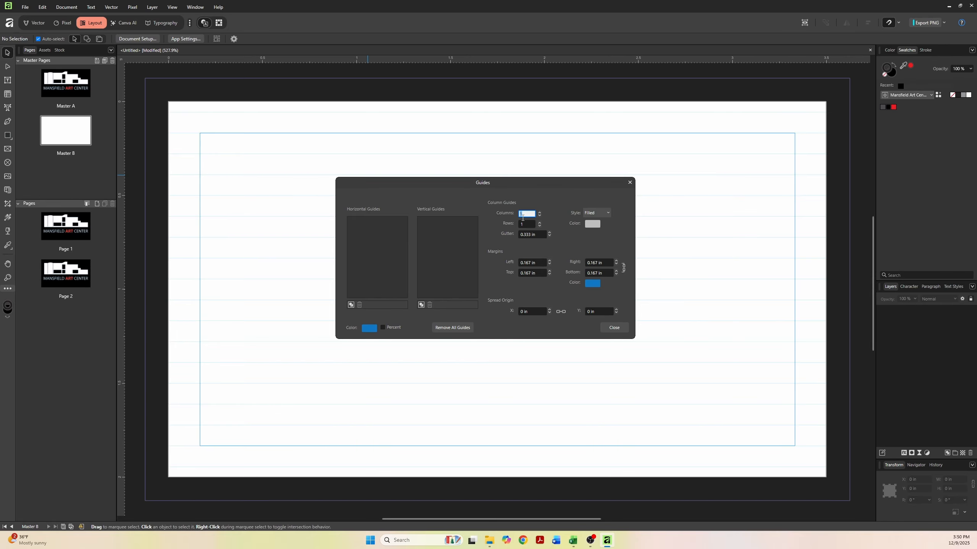
text(2)
key(Tab)
text(2)
key(Tab)
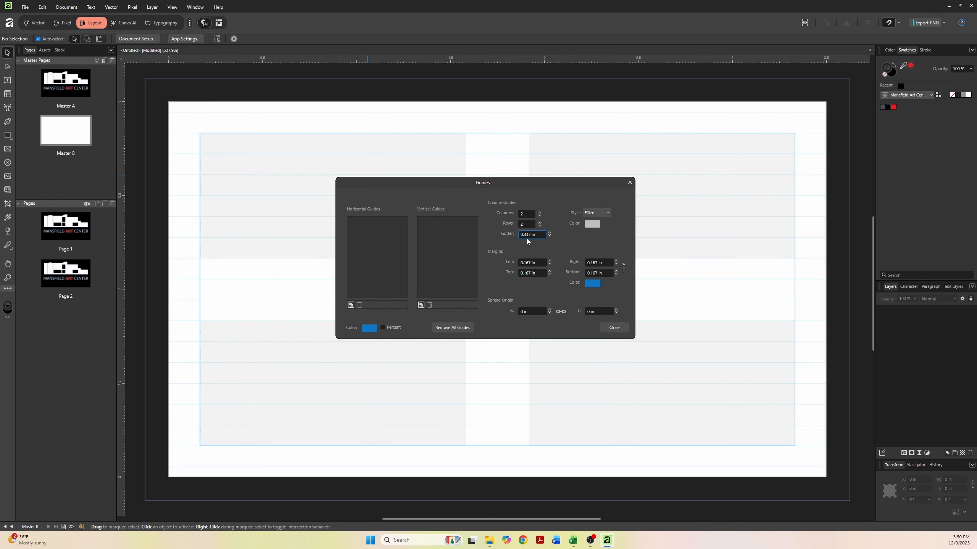
click(528, 234)
text(8pt)
key(Tab)
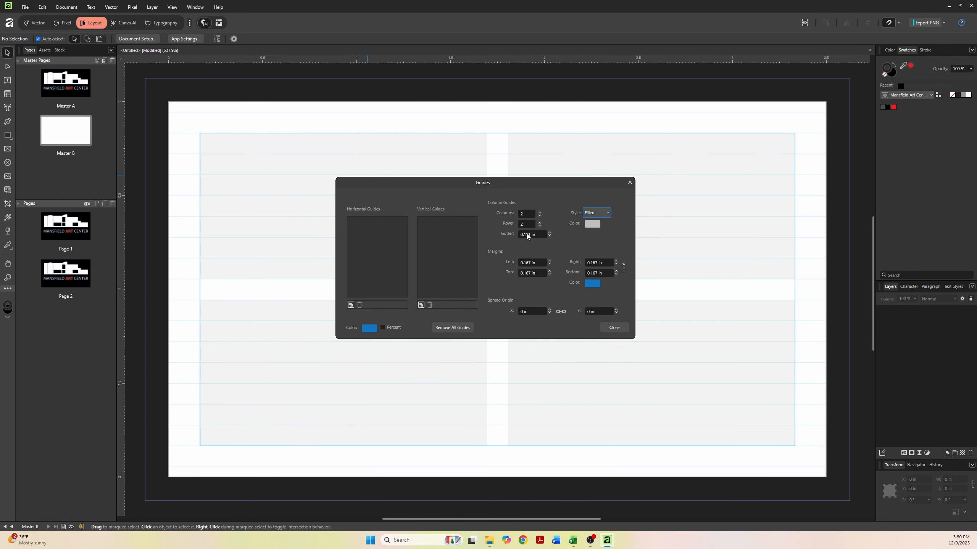
- Change the margin guide color on Master B to bright green
click(592, 283)
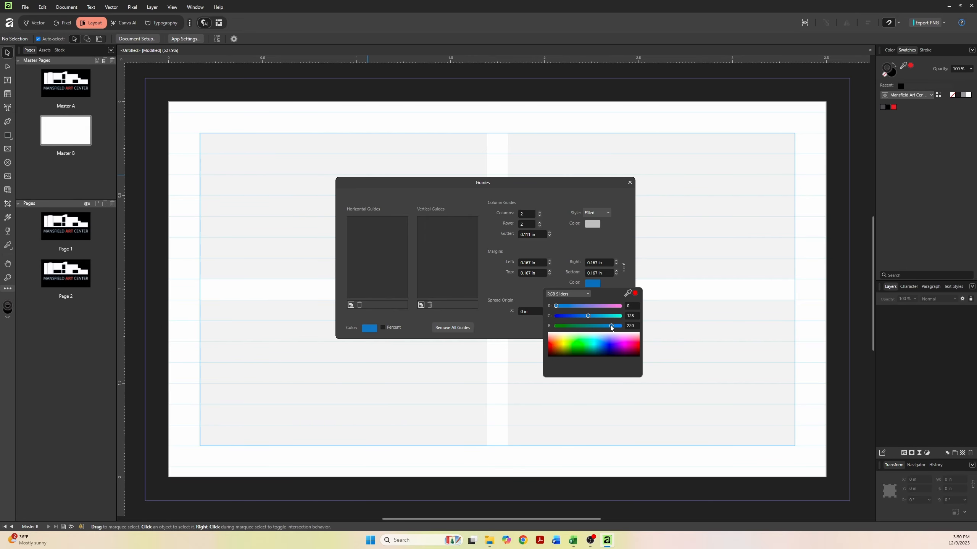
drag(612, 326, 534, 331)
drag(586, 314, 624, 316)
click(603, 239)
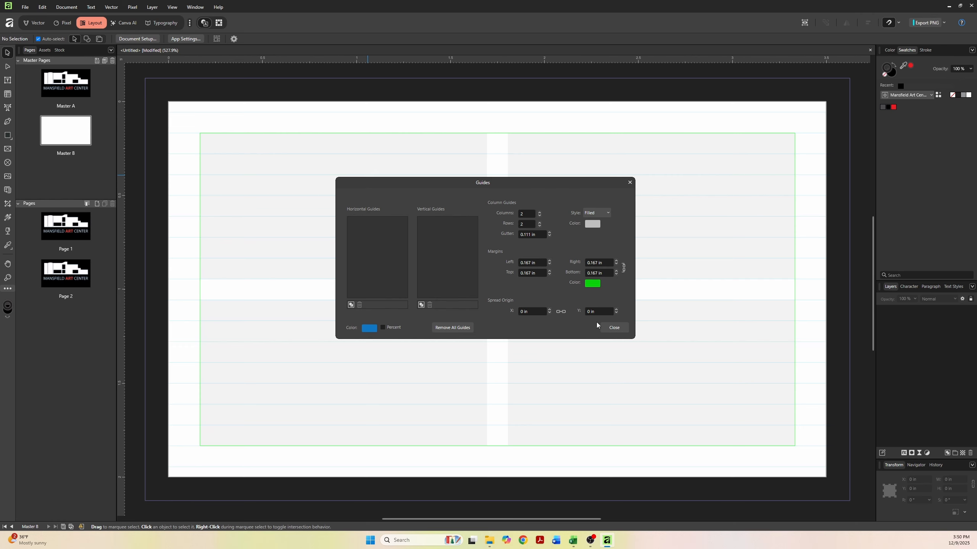
click(616, 329)
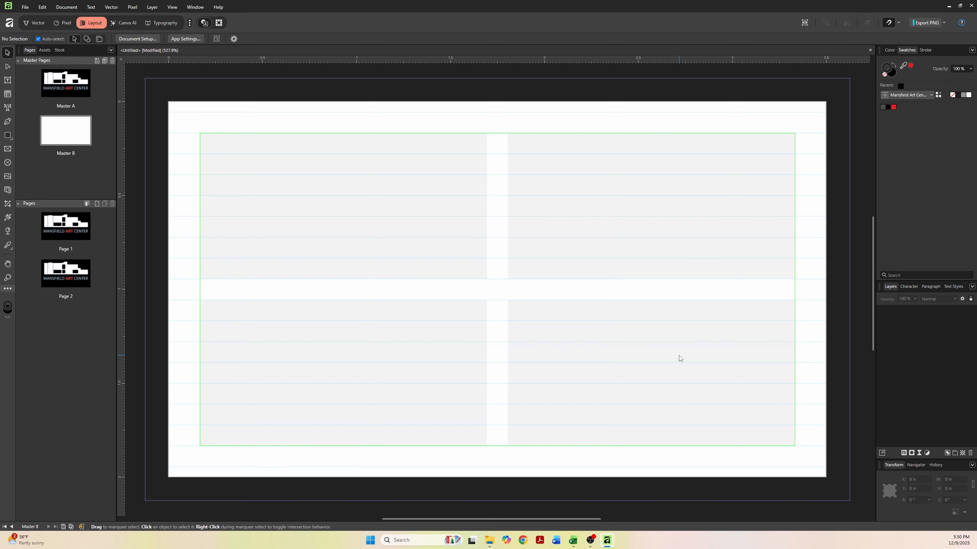
- Start a new paragraph style based on Body and name it Contact Info
click(948, 287)
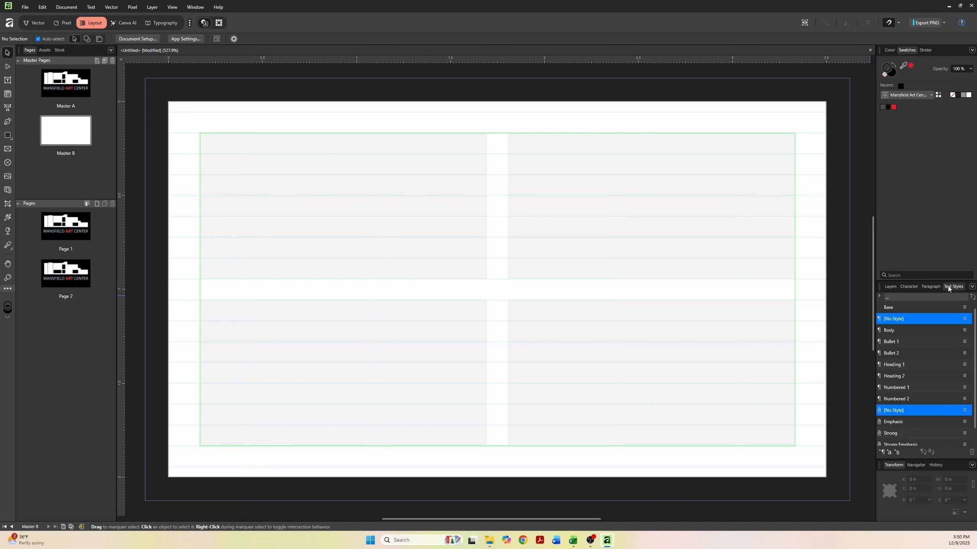
click(896, 330)
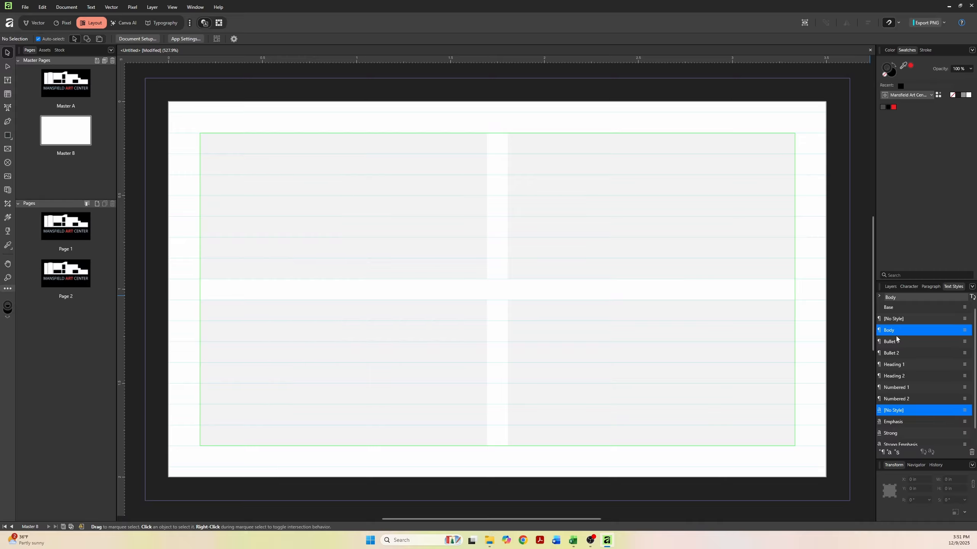
click(879, 452)
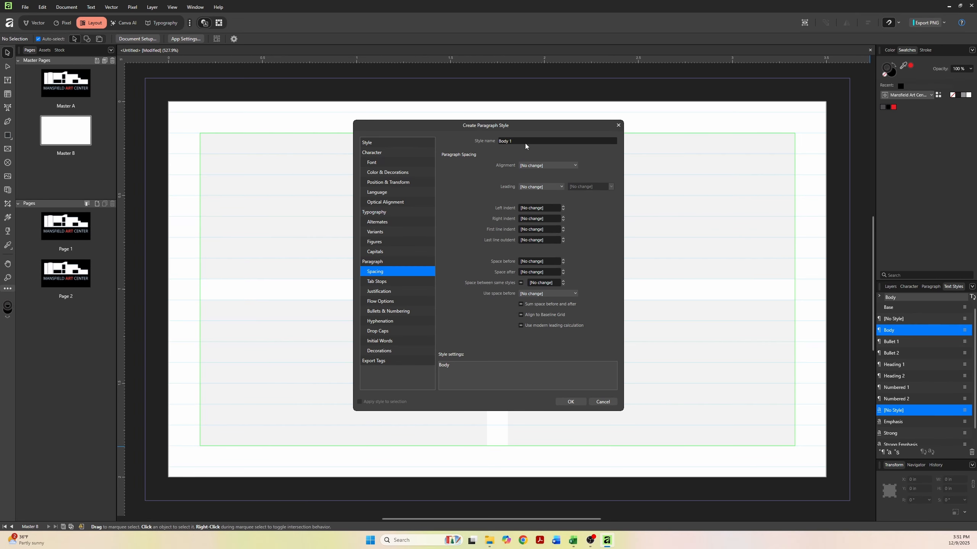
click(506, 140)
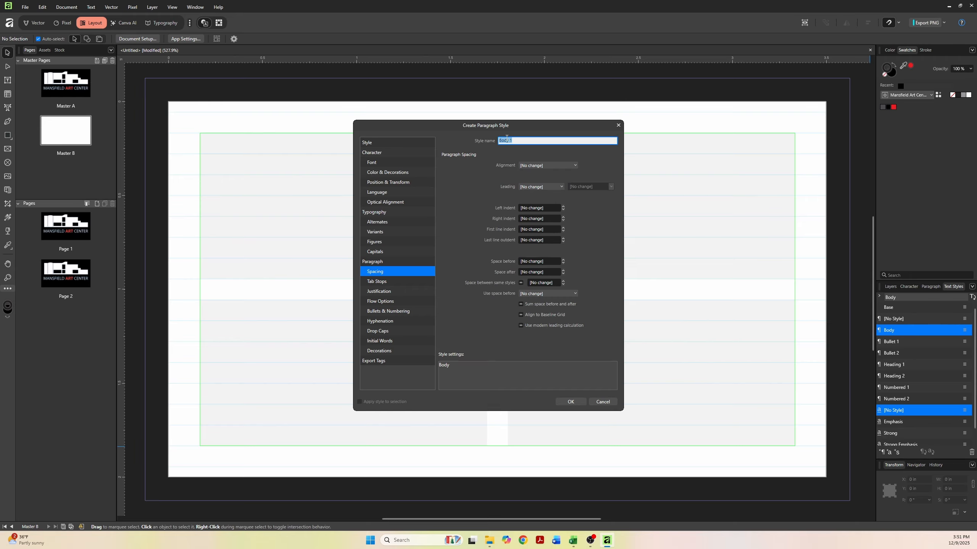
text(Contact Info)
- Set the Contact Info style's font to Source Sans Pro Regular at 8 pt
click(404, 163)
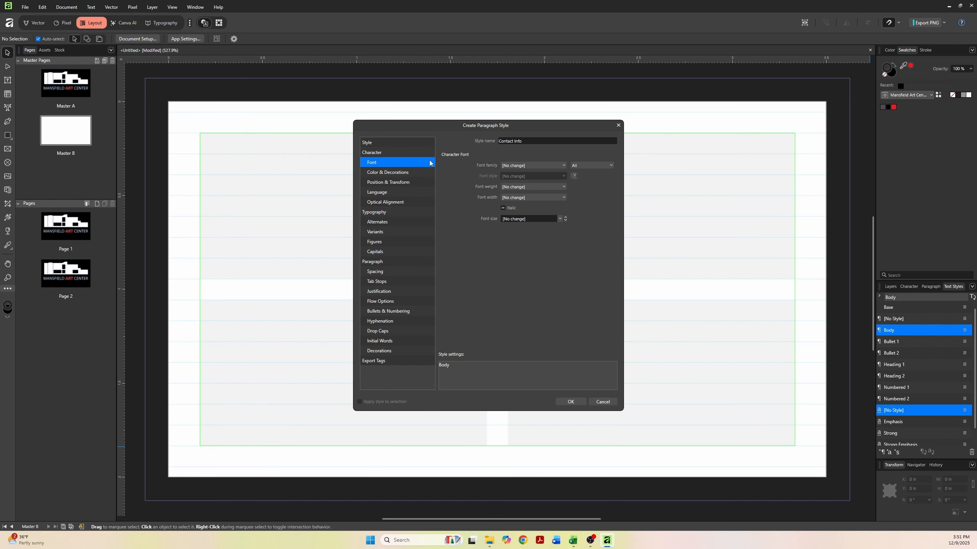
click(510, 167)
scroll(558, 271, down, 10)
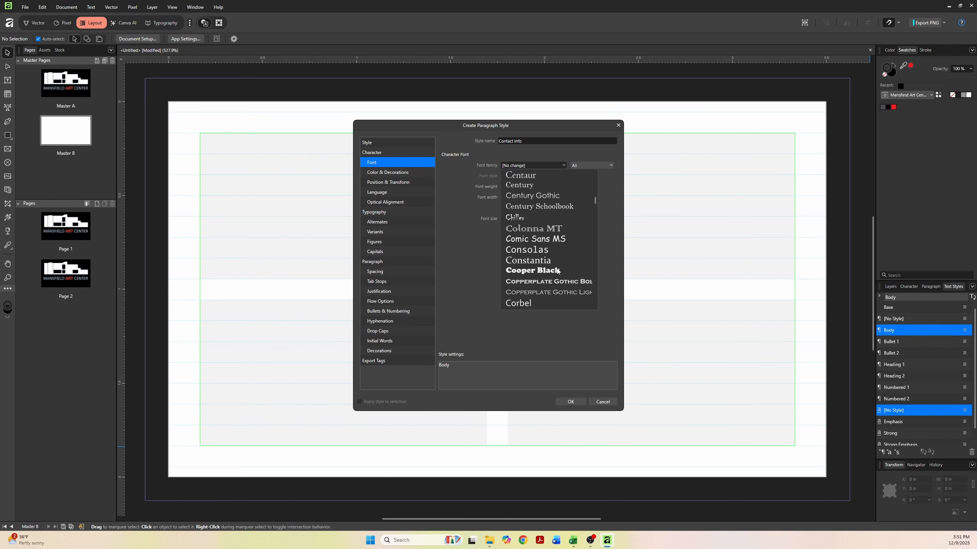
scroll(557, 271, down, 12)
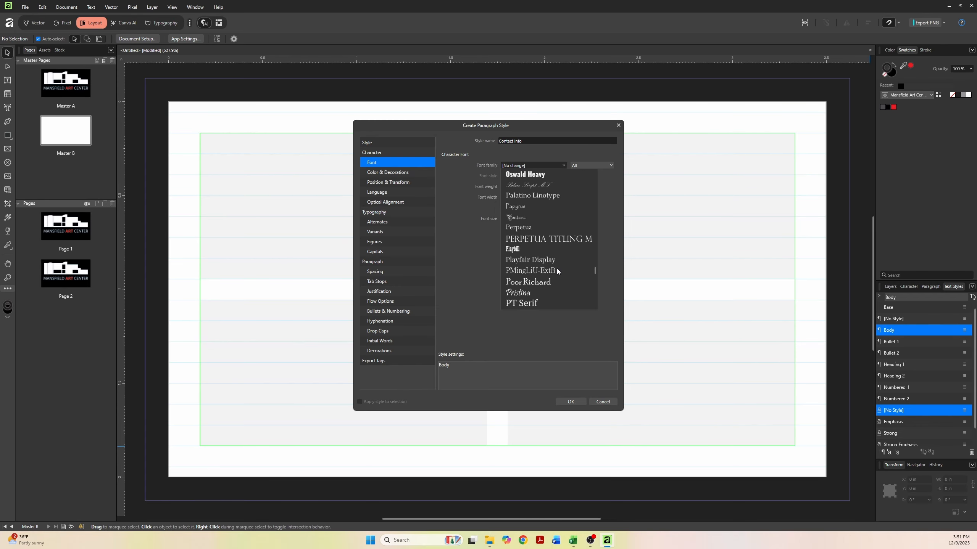
scroll(557, 271, down, 6)
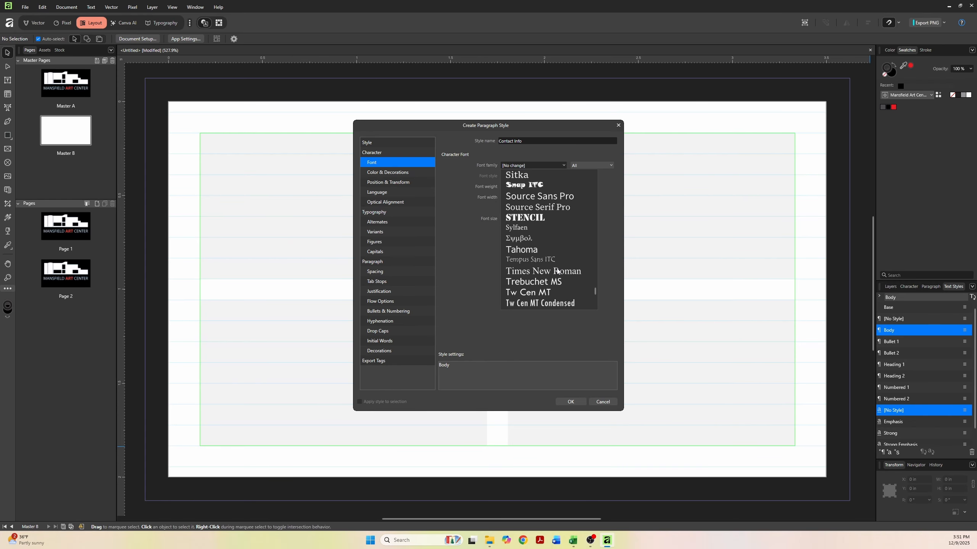
click(533, 196)
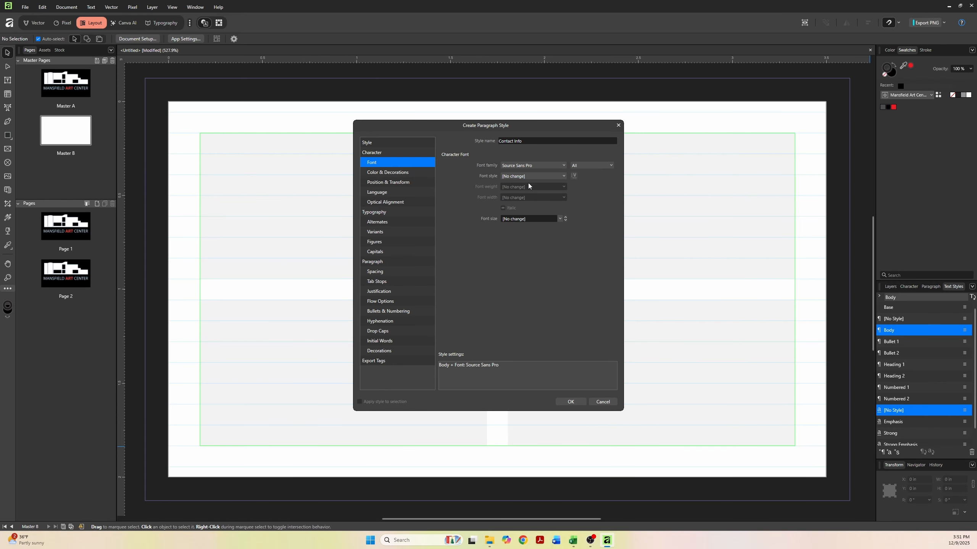
click(528, 176)
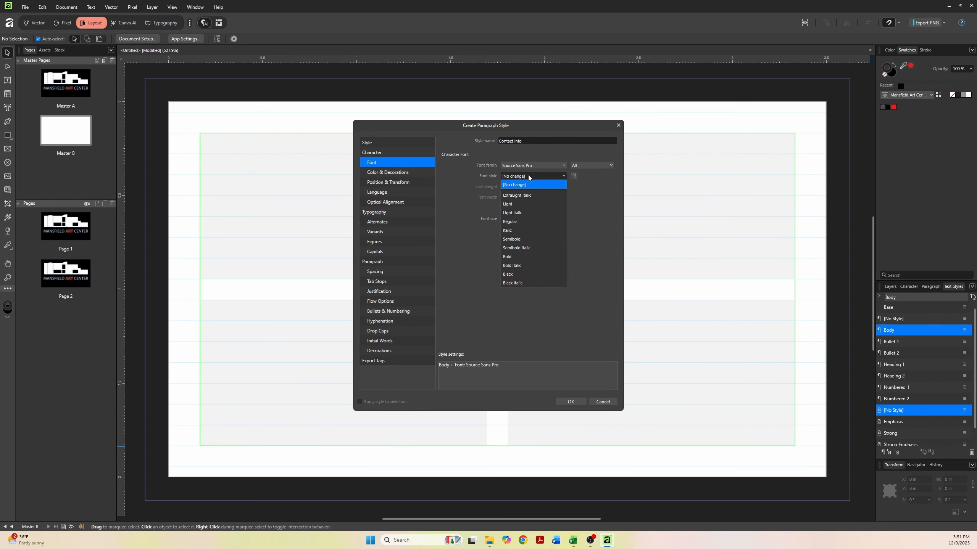
click(526, 222)
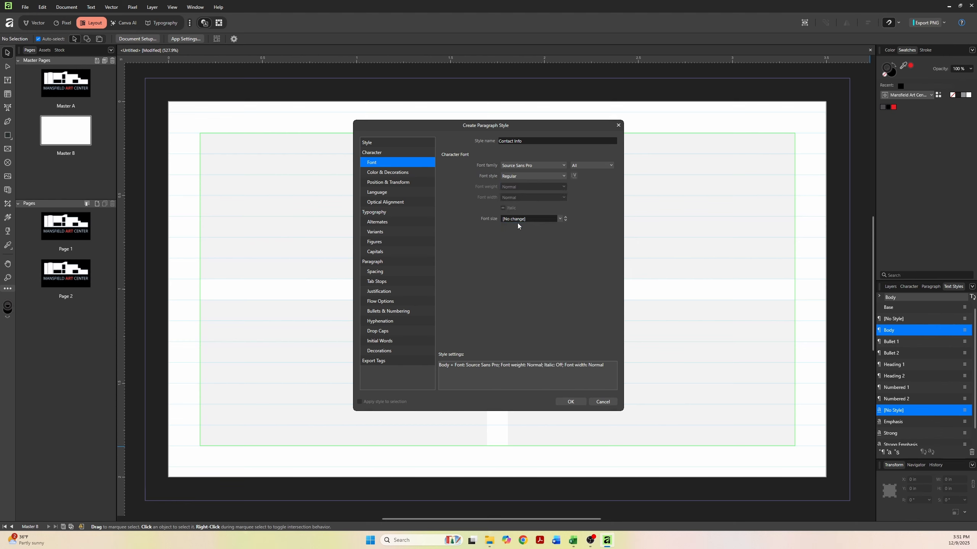
click(518, 221)
text(8pt)
- Set the Contact Info style's space after paragraphs to 8 pt and turn on alignment to the baseline grid
click(372, 182)
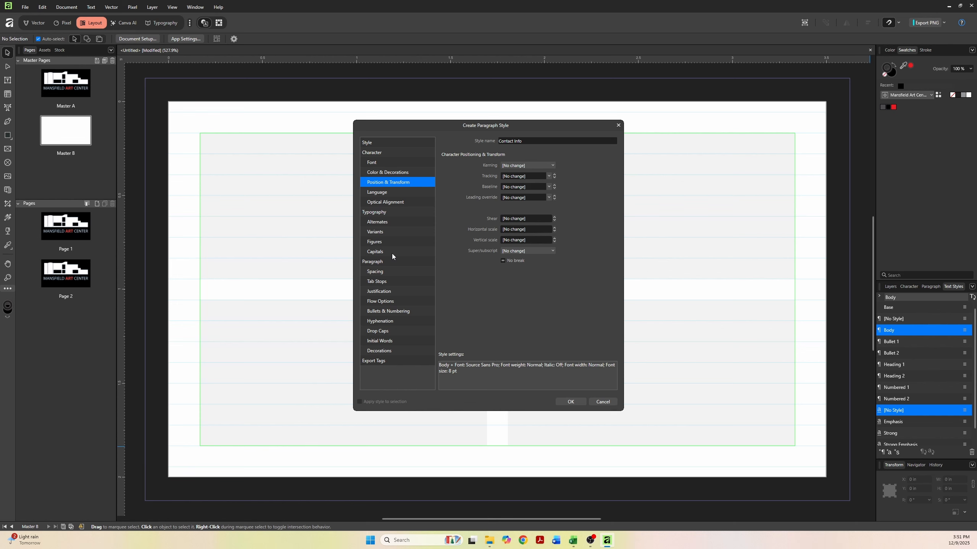
click(385, 273)
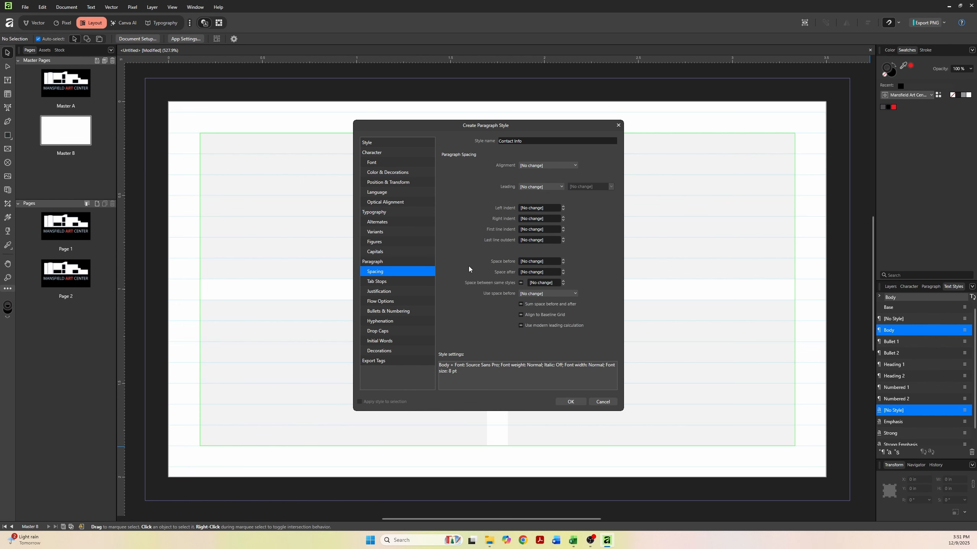
click(538, 272)
text(0)
text(1pt)
key(Return)
click(524, 274)
text(8 pt)
key(Tab)
click(520, 314)
click(521, 315)
- Give the Contact Info style a leading of exactly 8 pt and left alignment
click(530, 186)
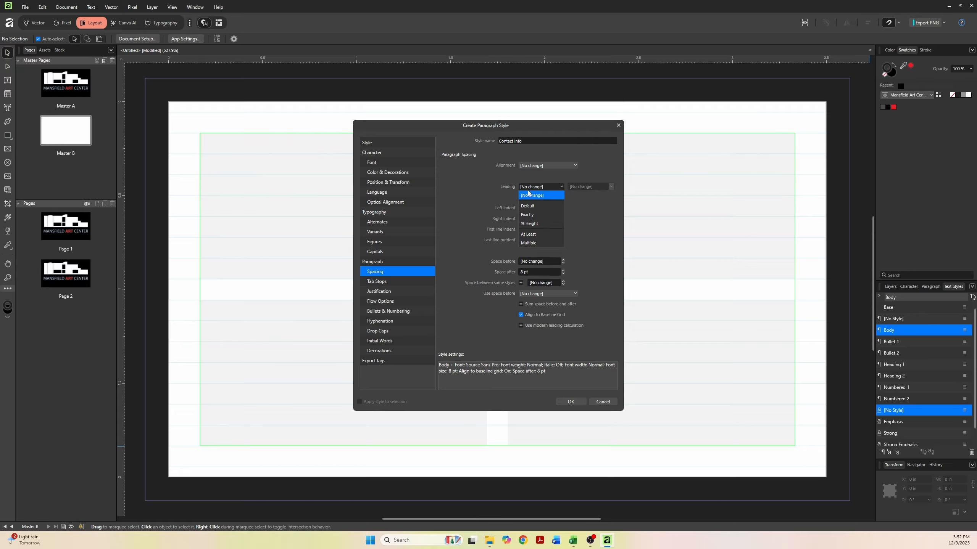
click(527, 215)
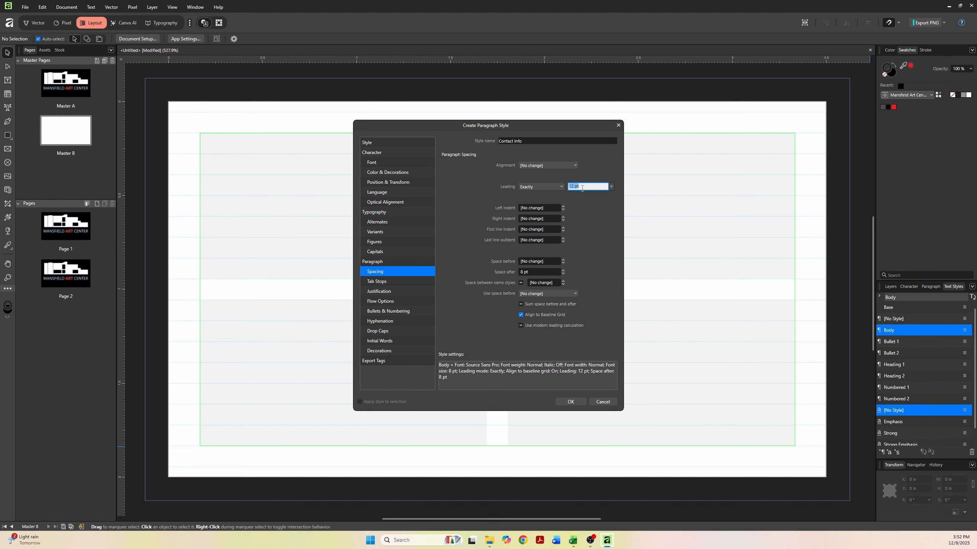
text(8pt)
click(563, 165)
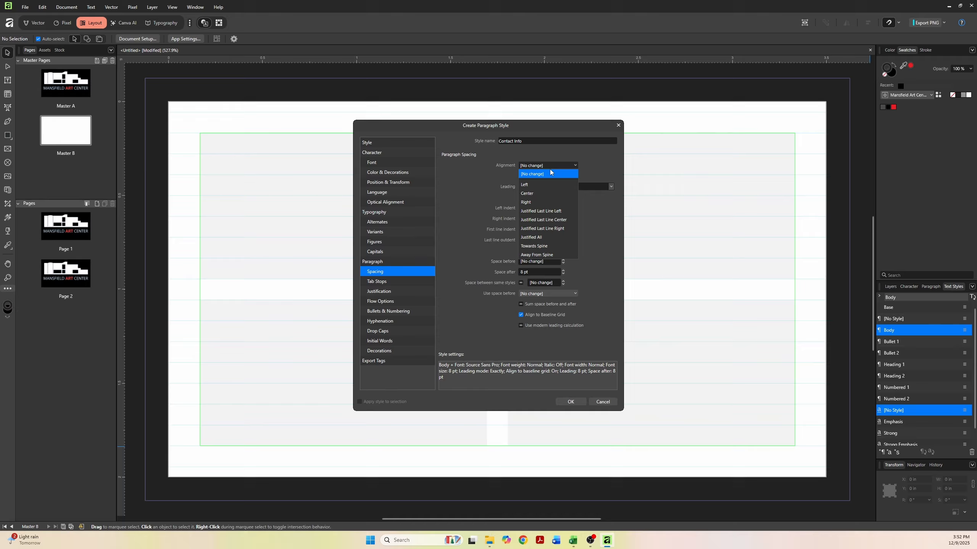
click(537, 187)
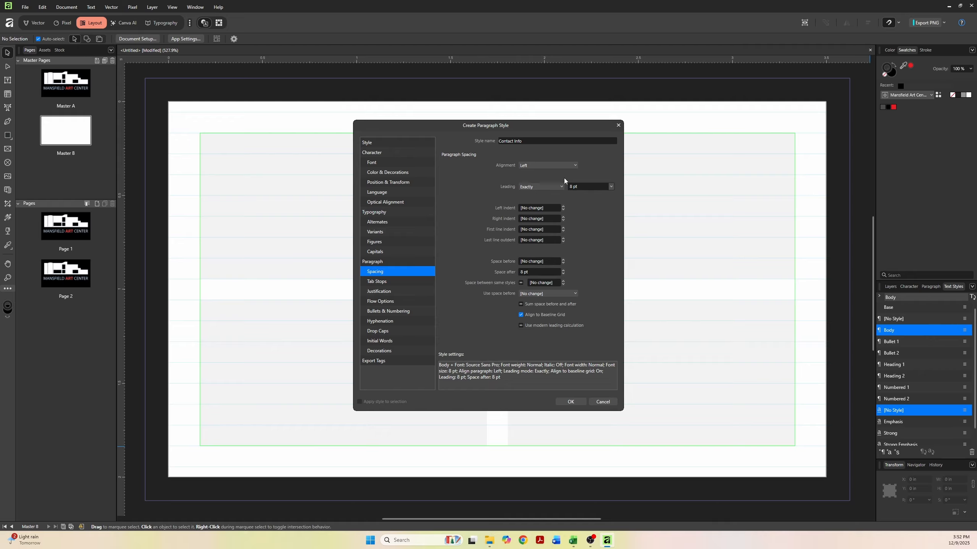
- Set the Contact Info style's font color to the palette's dark grey swatch (C:0 M:0 Y:0 K:85) and create the style
click(393, 174)
click(507, 168)
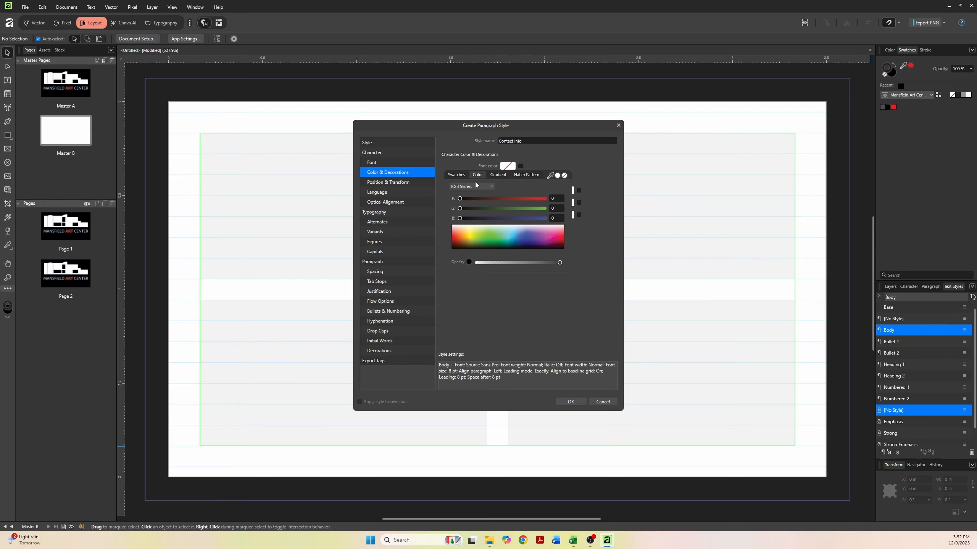
click(453, 178)
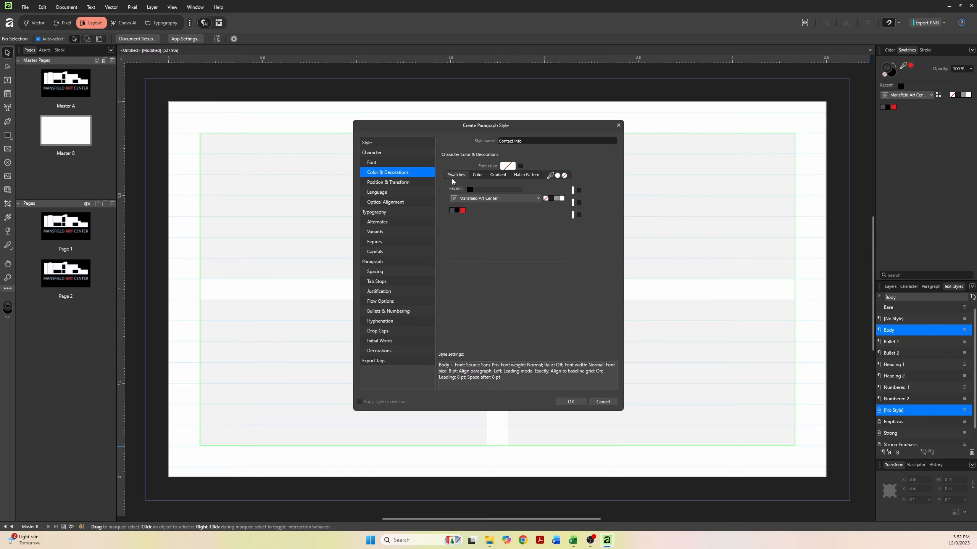
click(451, 210)
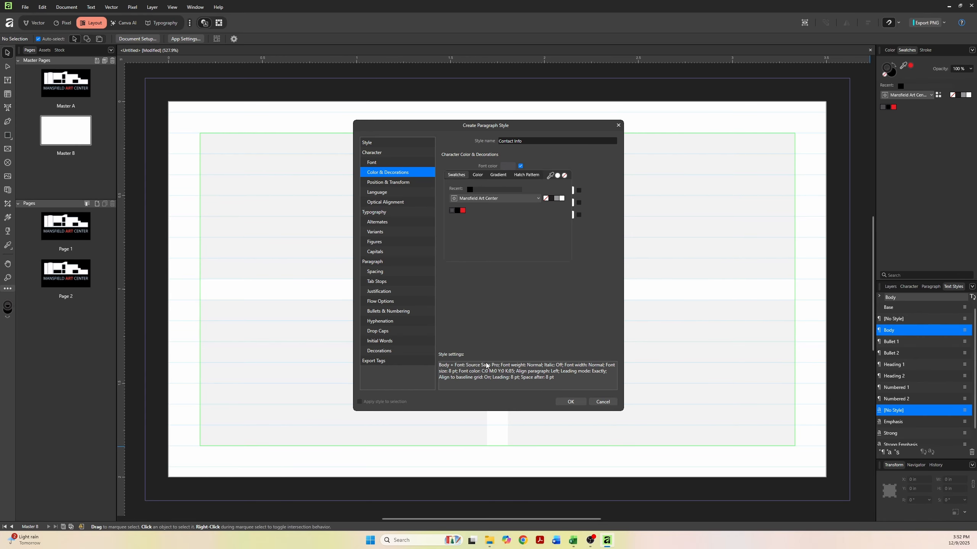
click(563, 398)
click(566, 402)
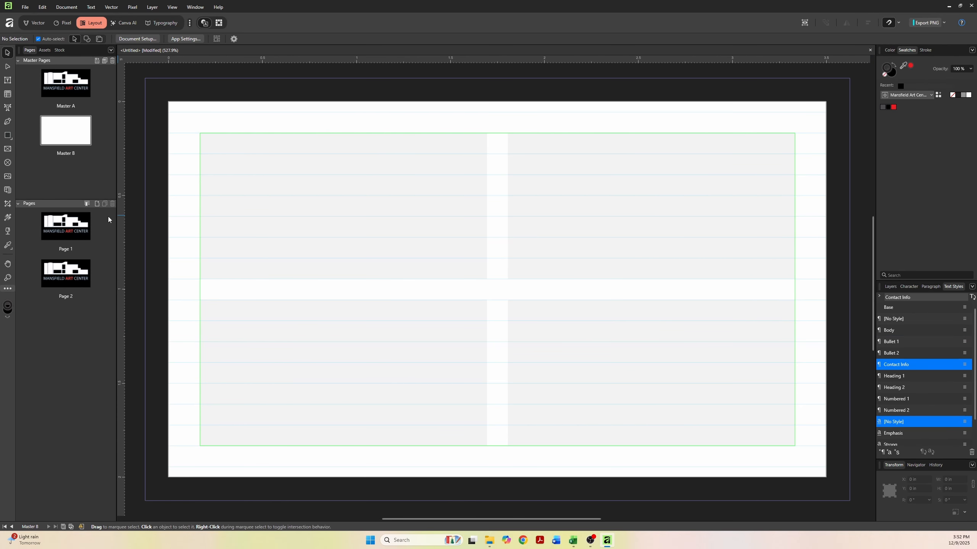
- Draw a text frame about 1.527 × 0.777 in over Master B's lower-left grid cell and fill it with filler text
key(t)
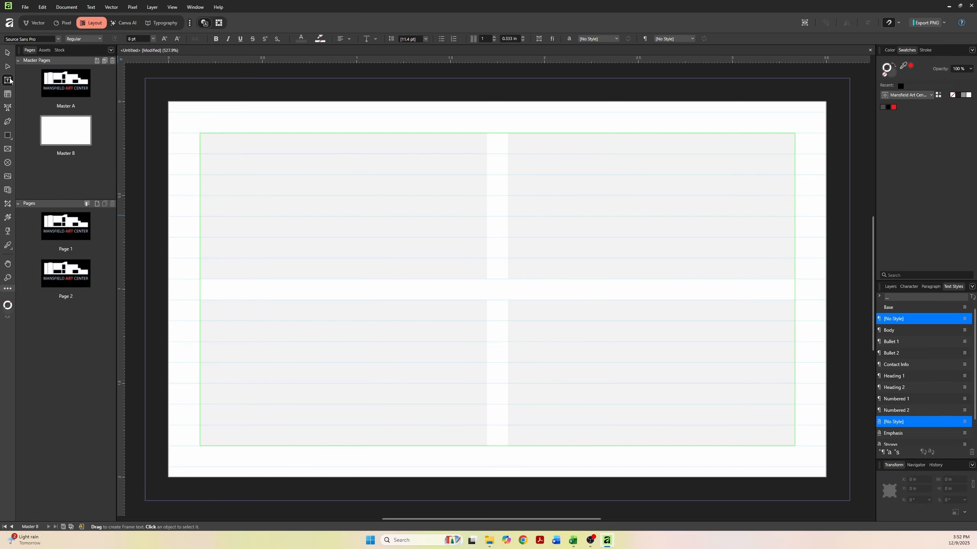
drag(200, 300, 487, 446)
right_click(407, 369)
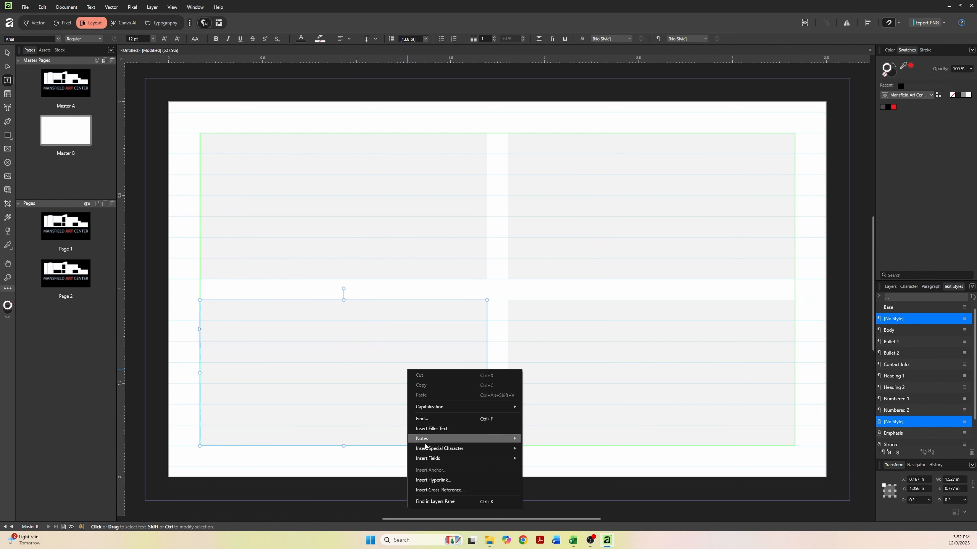
click(432, 429)
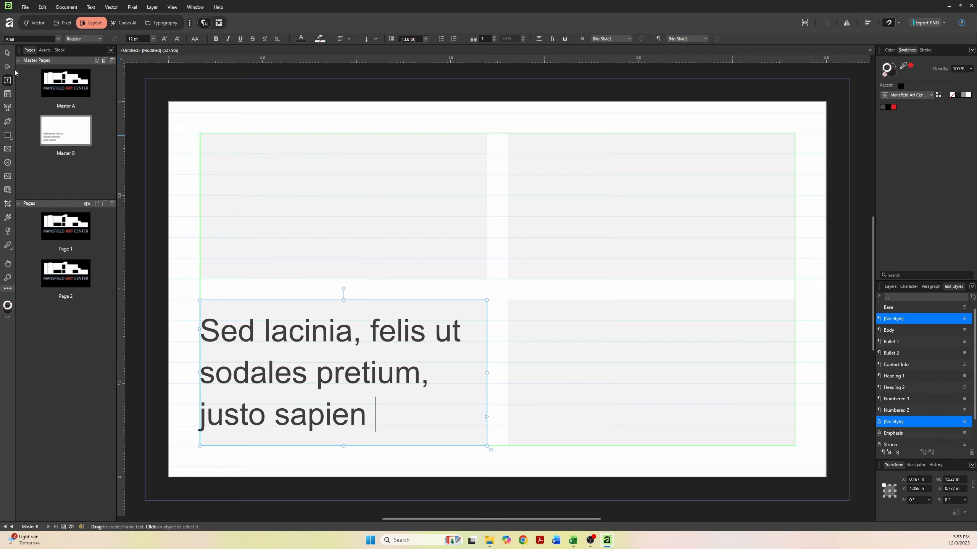
- Apply the Contact Info paragraph style to the filler text frame and deselect it
key(Escape)
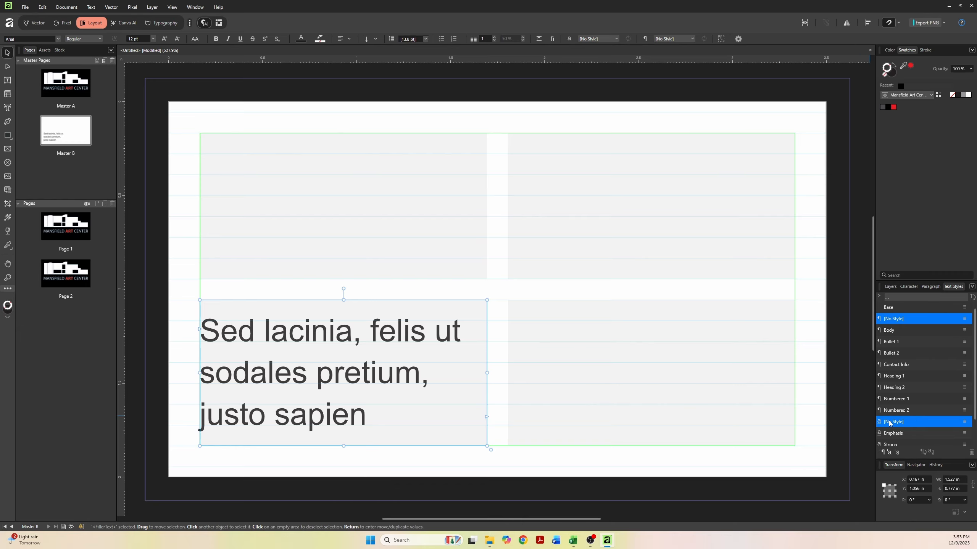
click(896, 364)
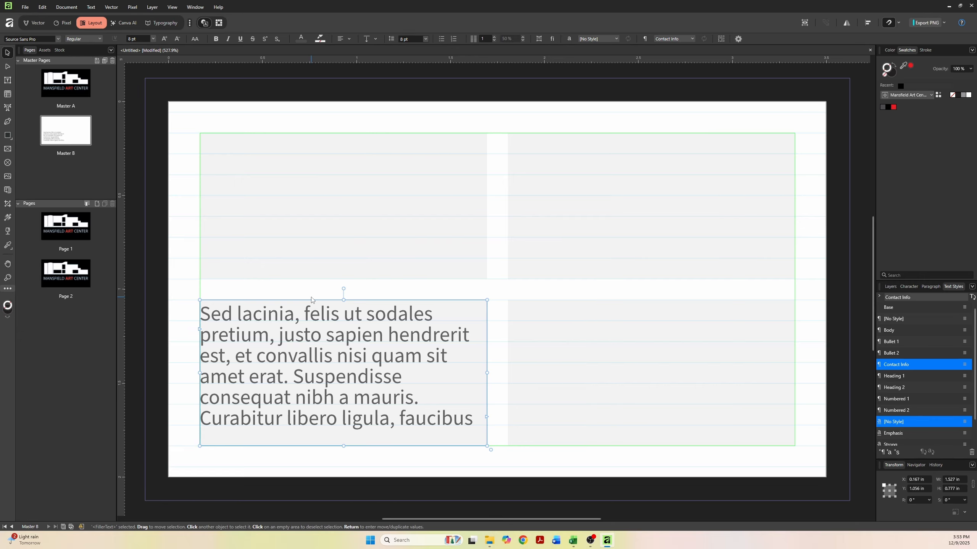
click(329, 263)
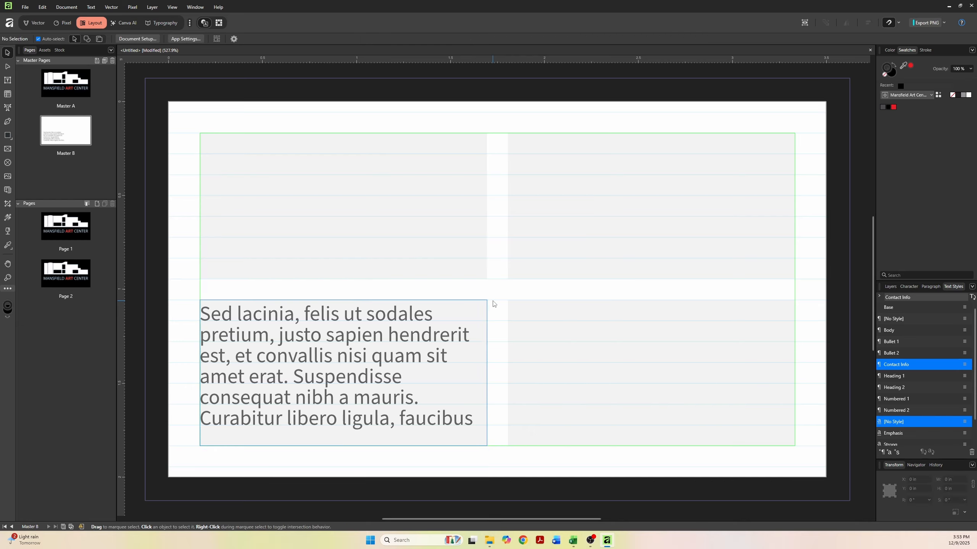
- Start a new paragraph style based on [No Style] and name it First Name
click(896, 324)
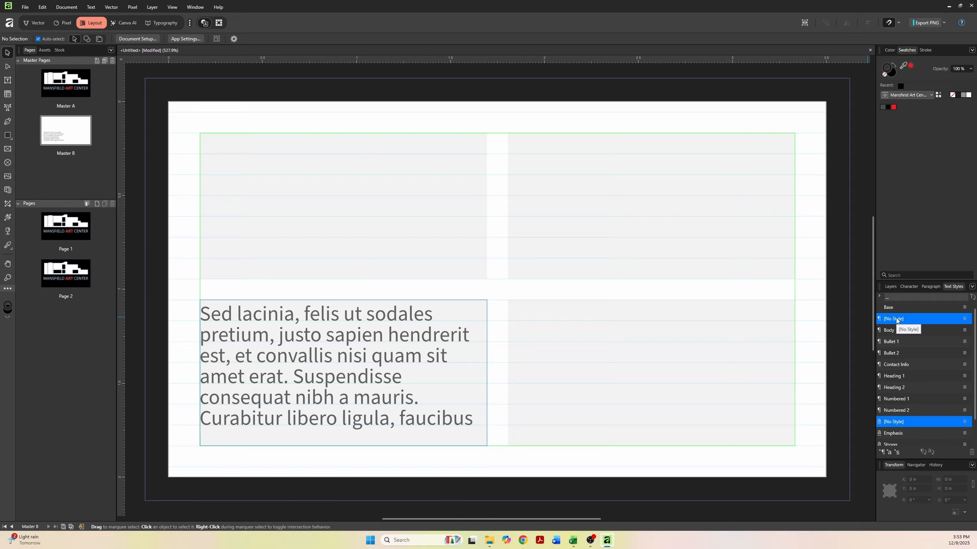
click(880, 455)
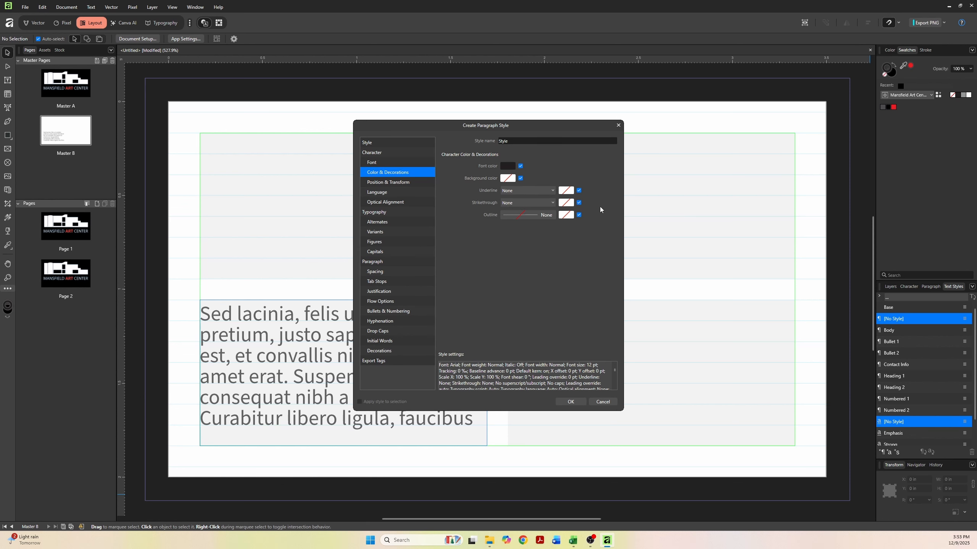
click(538, 142)
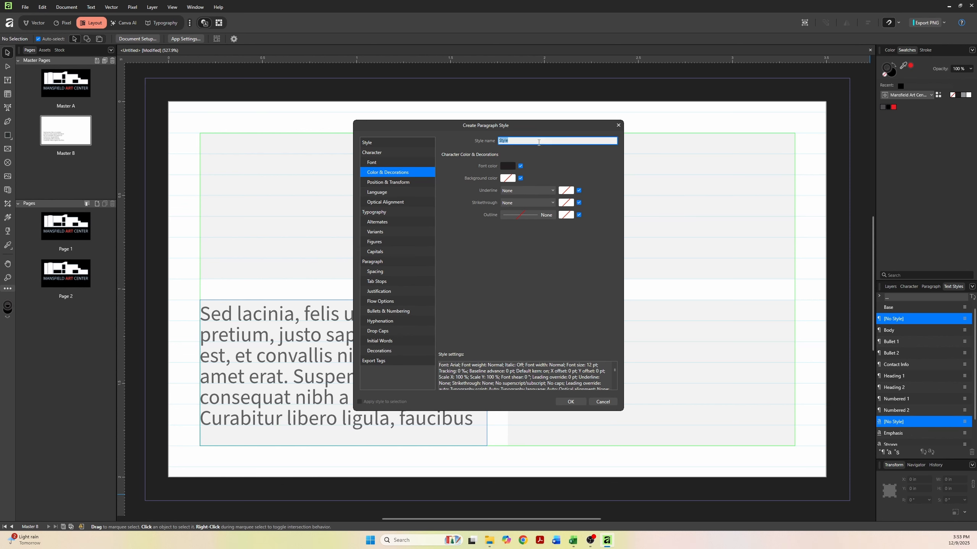
text(First Name)
- Set the First Name style's font to Montserrat Light
click(393, 164)
click(515, 164)
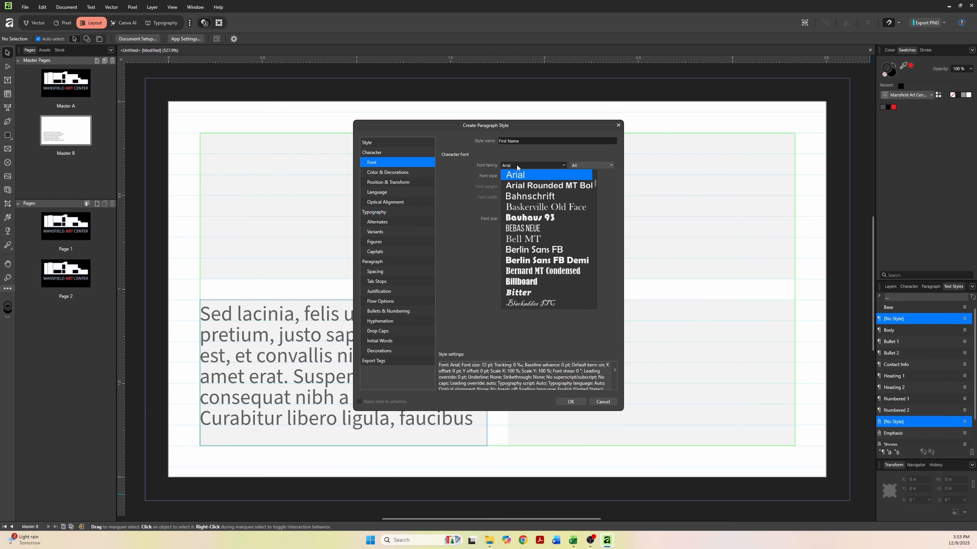
scroll(527, 211, down, 15)
scroll(527, 213, down, 20)
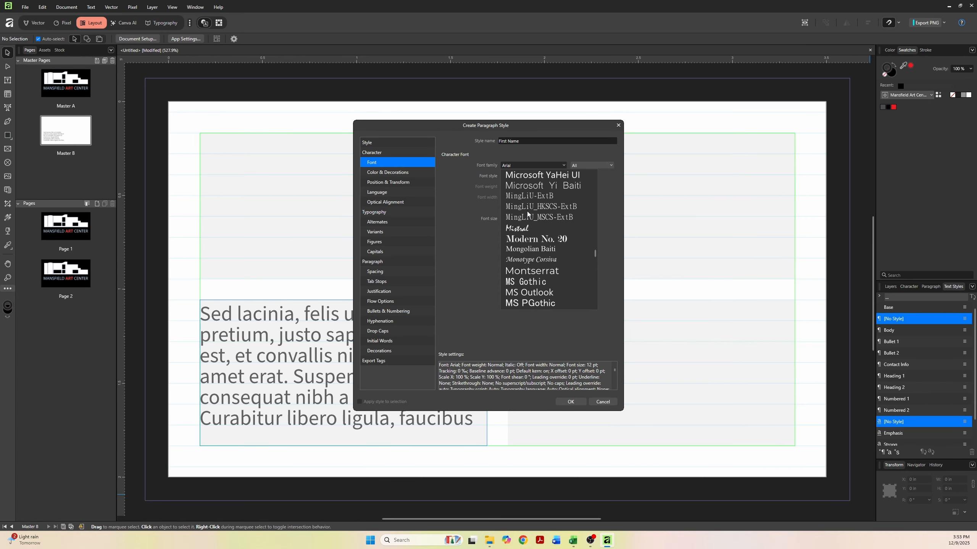
click(522, 270)
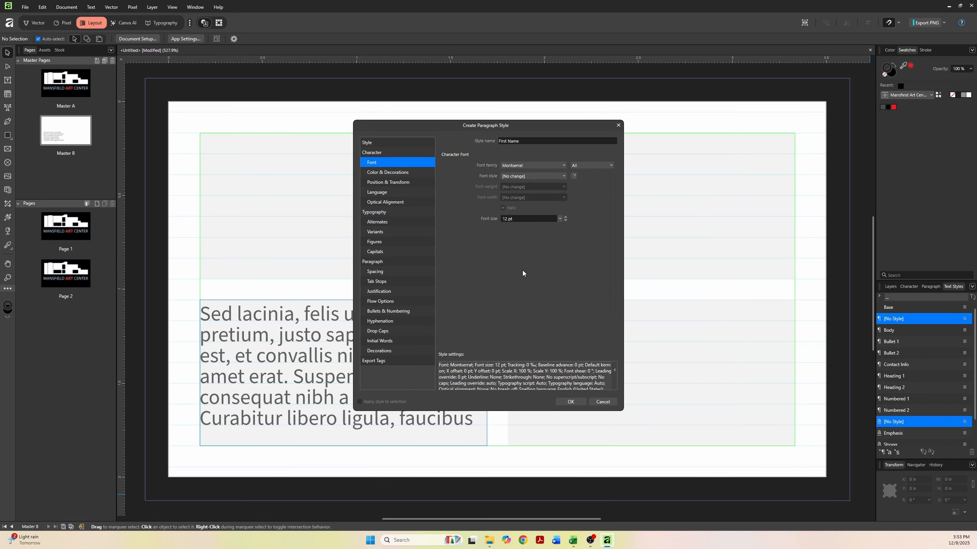
click(517, 176)
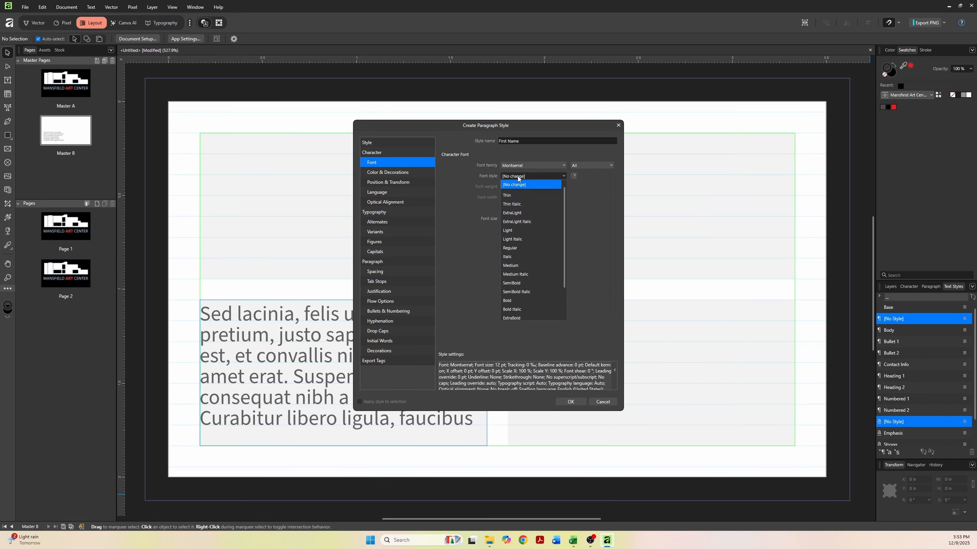
click(519, 230)
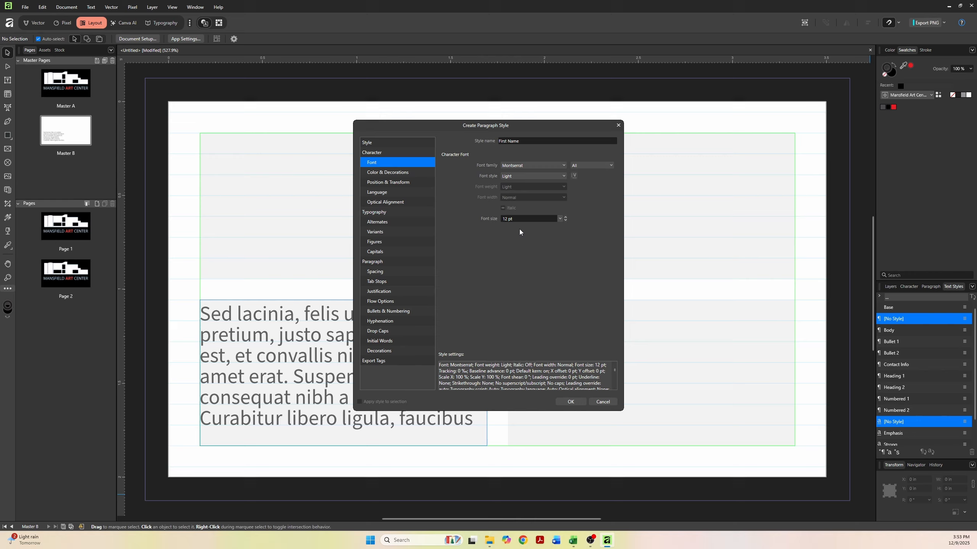
- Give the First Name style the palette's dark grey font color and set its capitals to All caps
click(383, 173)
click(505, 164)
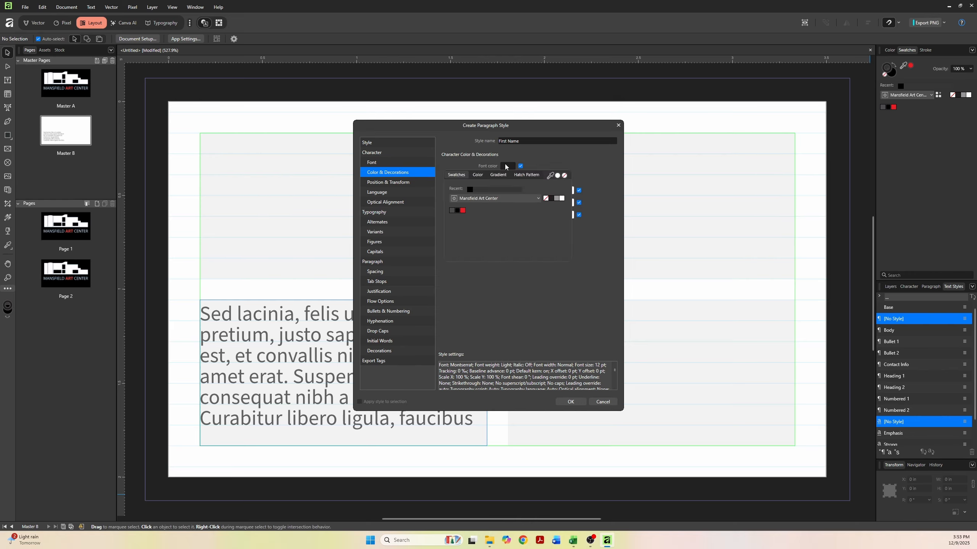
click(452, 211)
click(365, 252)
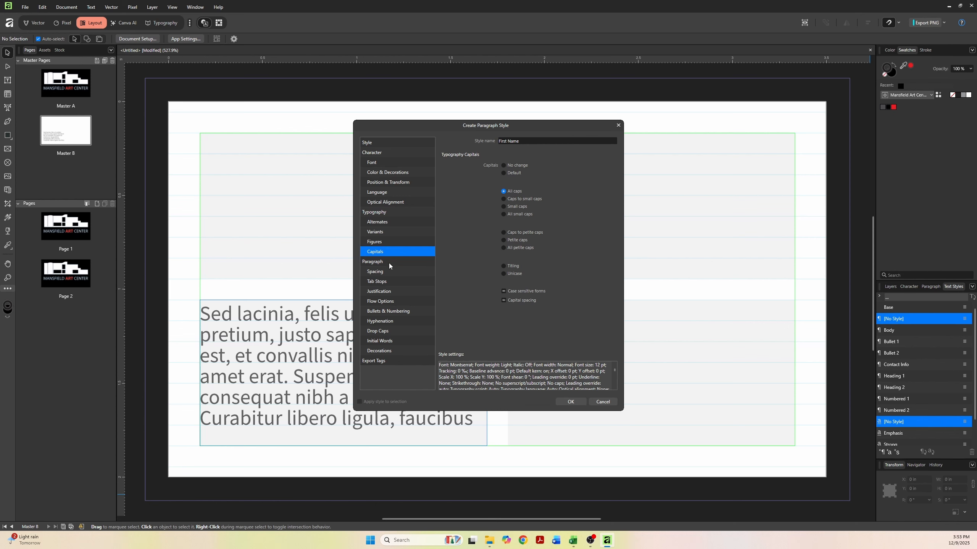
- Set the First Name style's leading to exactly 16 pt and create the style
click(392, 275)
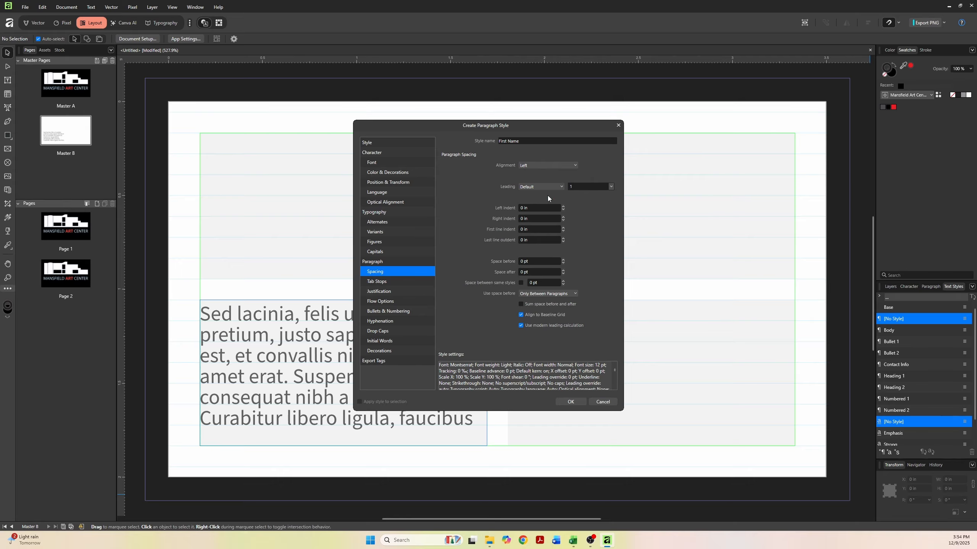
click(535, 188)
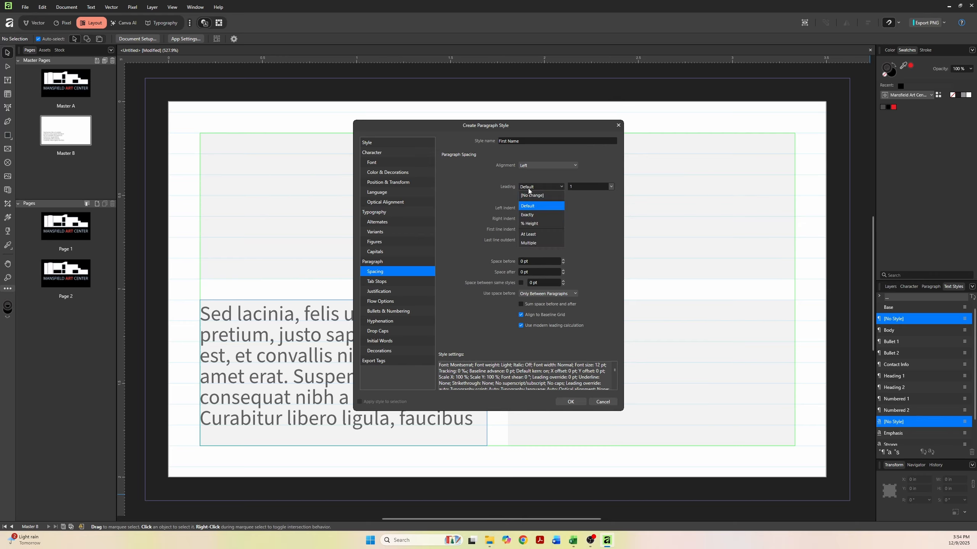
click(534, 215)
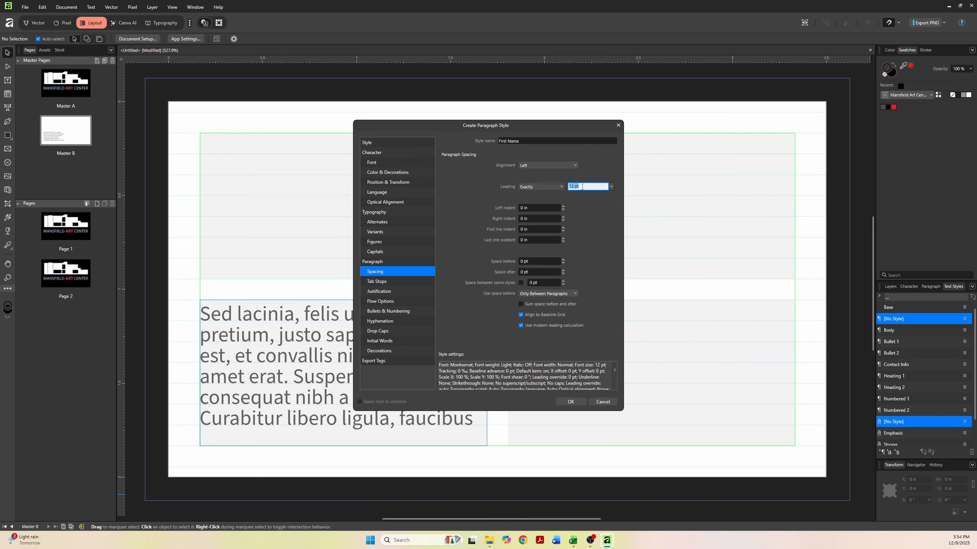
text(1)
key(Tab)
click(534, 272)
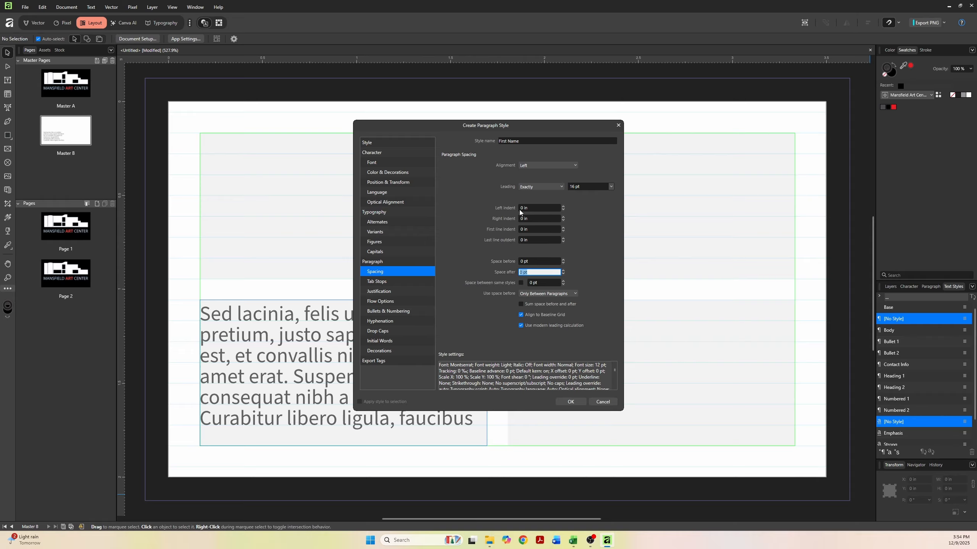
click(374, 291)
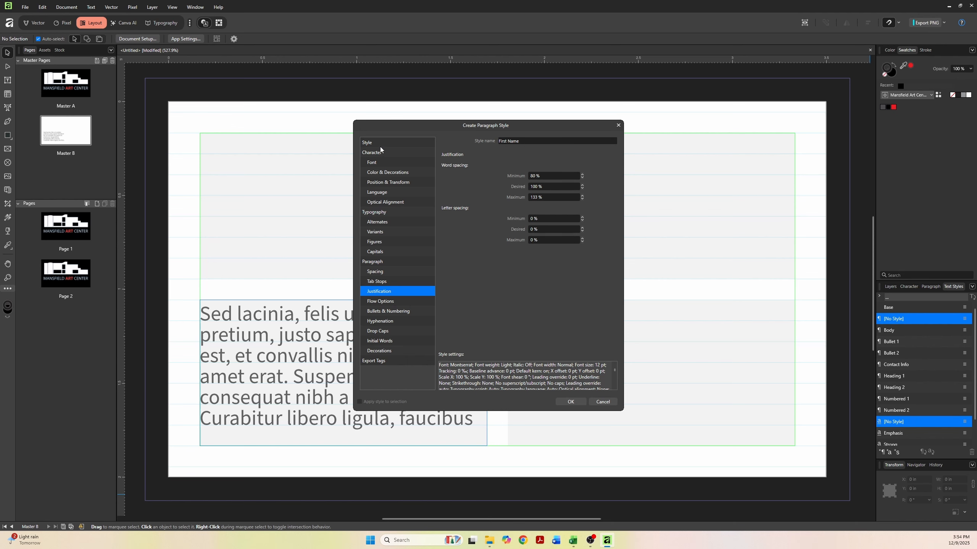
click(370, 144)
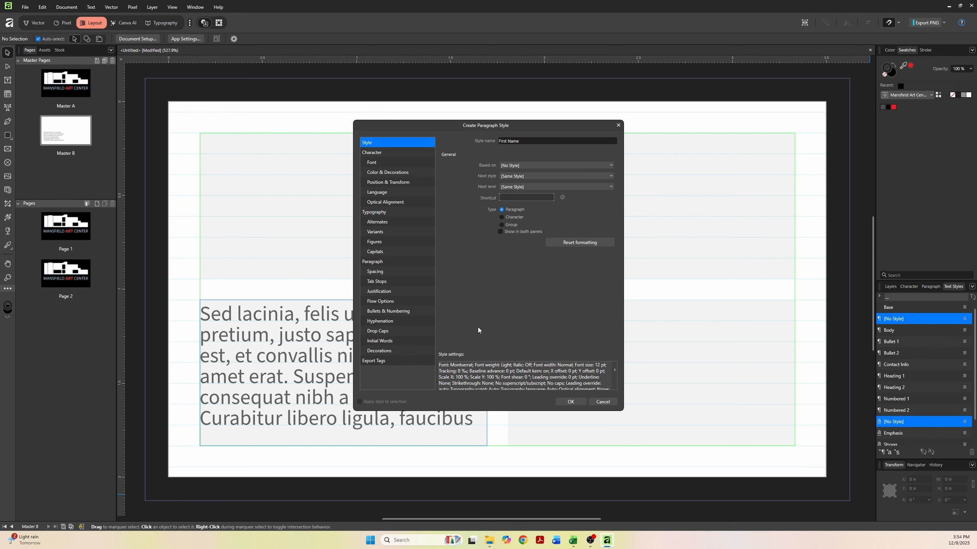
click(571, 402)
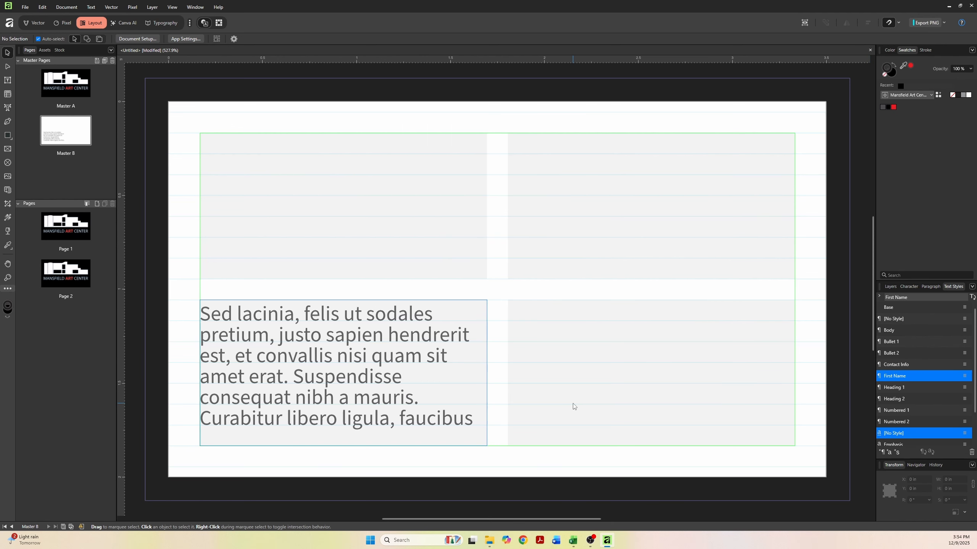
- Edit the First Name style and set its font size to 18 pt
double_click(881, 377)
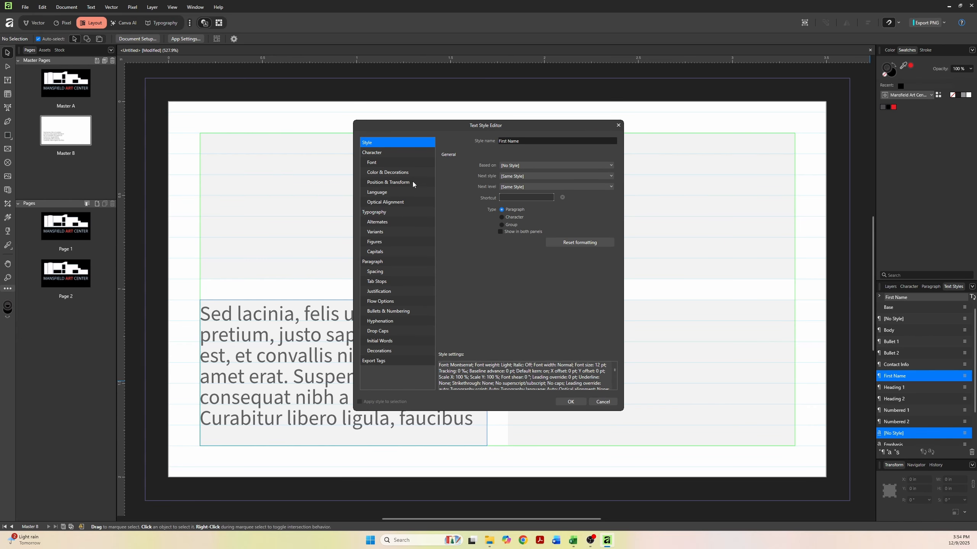
click(383, 163)
click(522, 221)
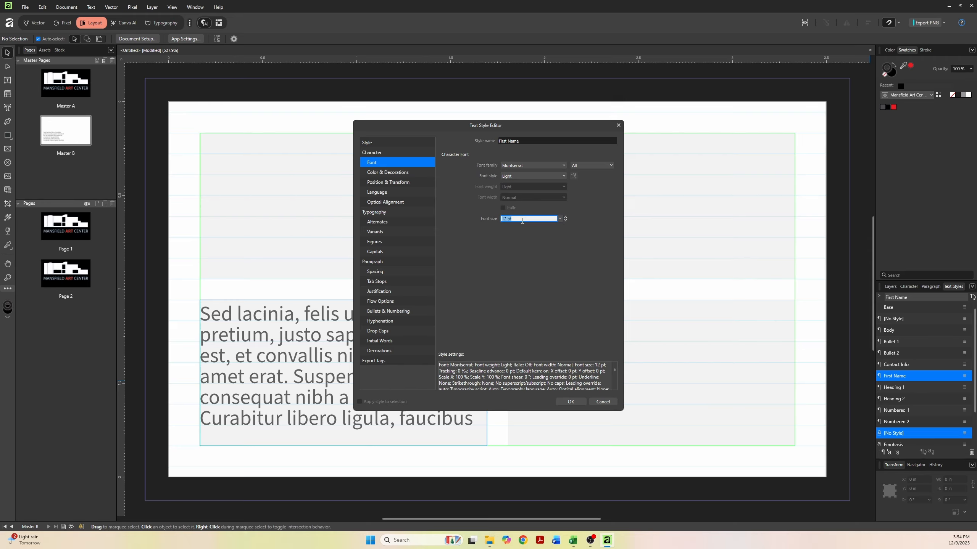
text(18)
key(Return)
click(571, 402)
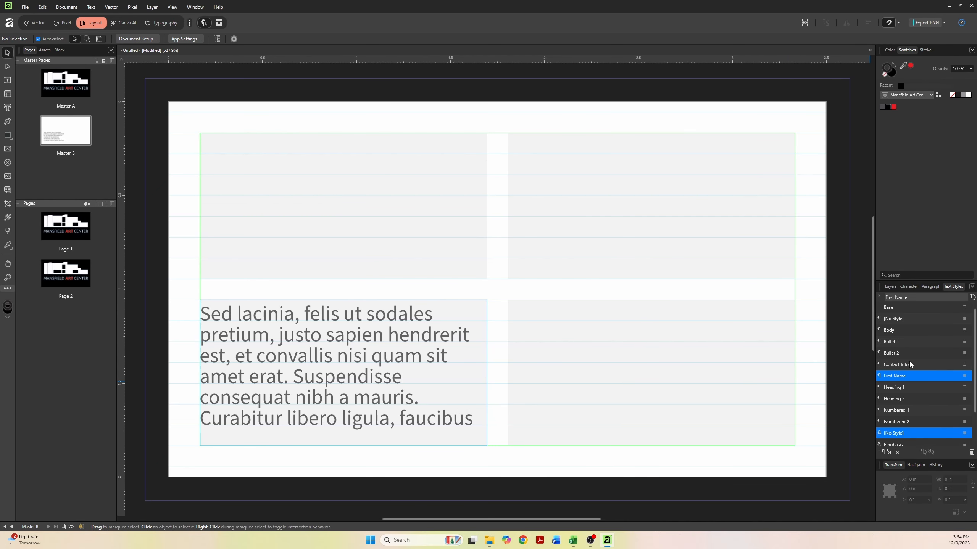
- Duplicate the First Name style and name the copy Last Name
right_click(892, 380)
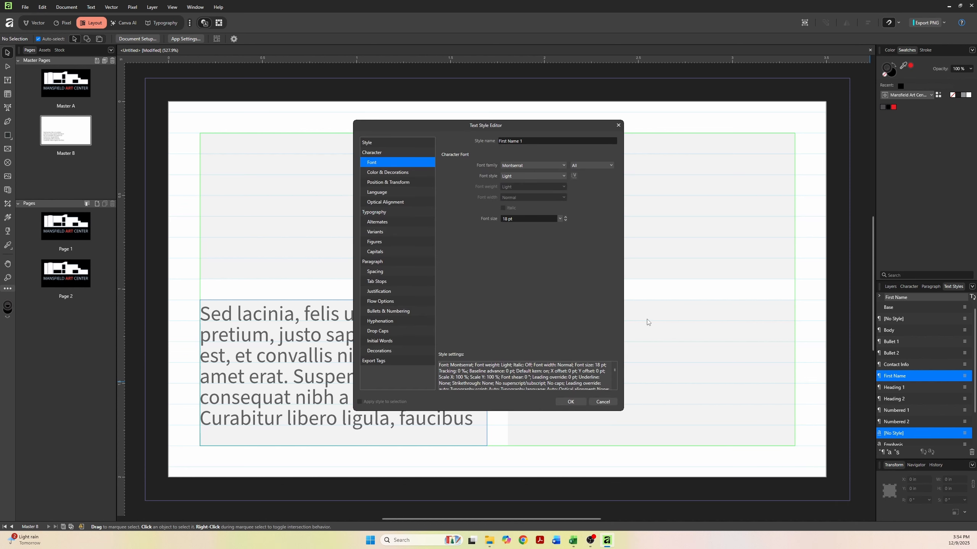
triple_click(522, 141)
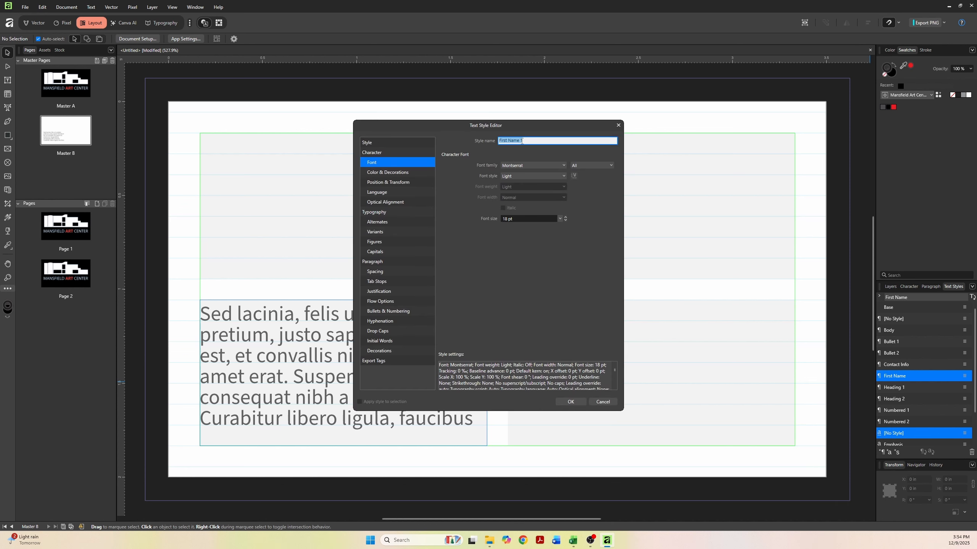
text(Last Name)
- Set the Last Name style's font color to the palette's red swatch and check its capitals setting
click(401, 182)
click(401, 173)
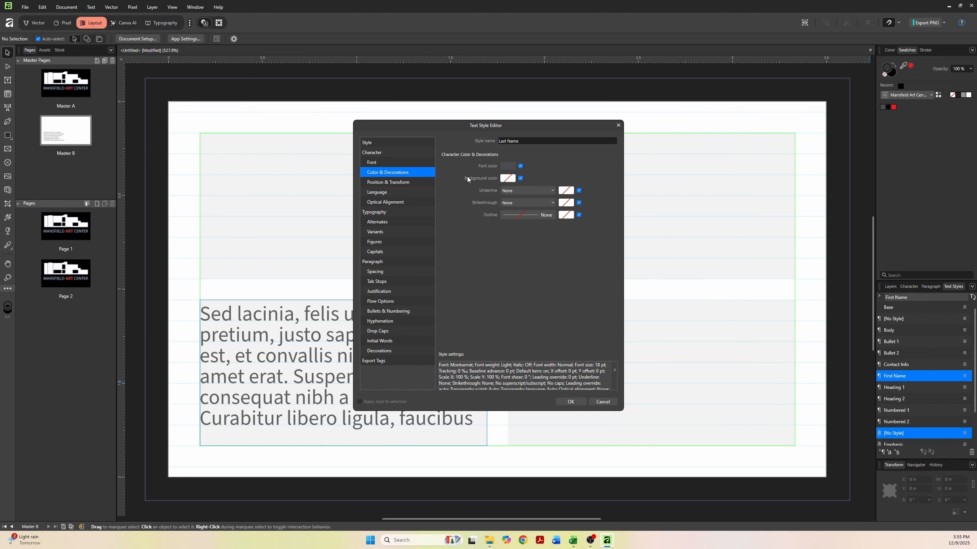
click(507, 166)
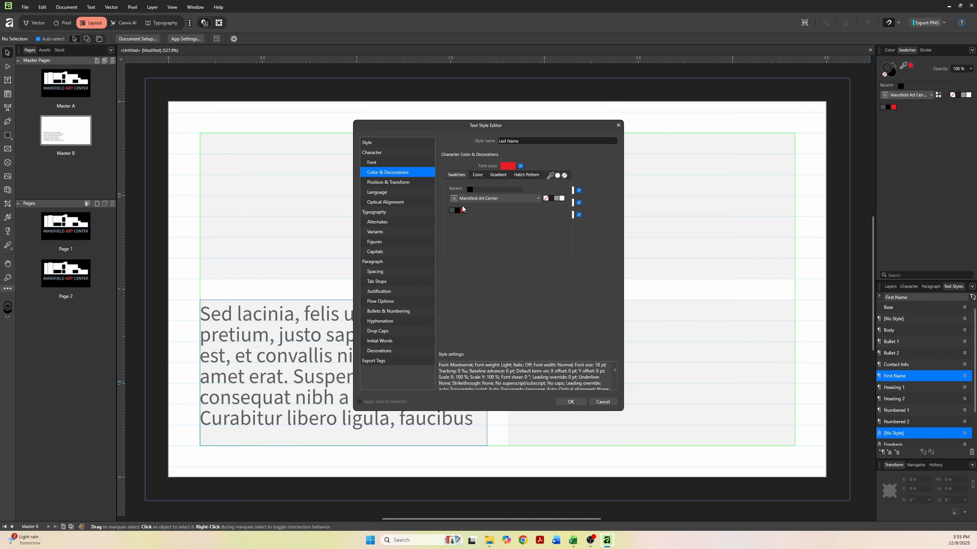
click(384, 254)
click(383, 252)
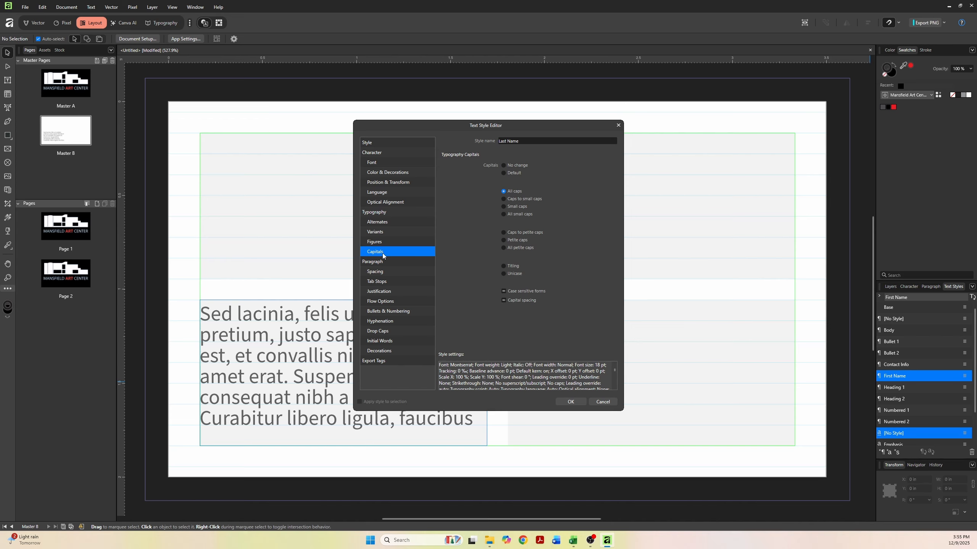
- Set the Last Name style's paragraph space after to 8 pt and save the style
click(386, 274)
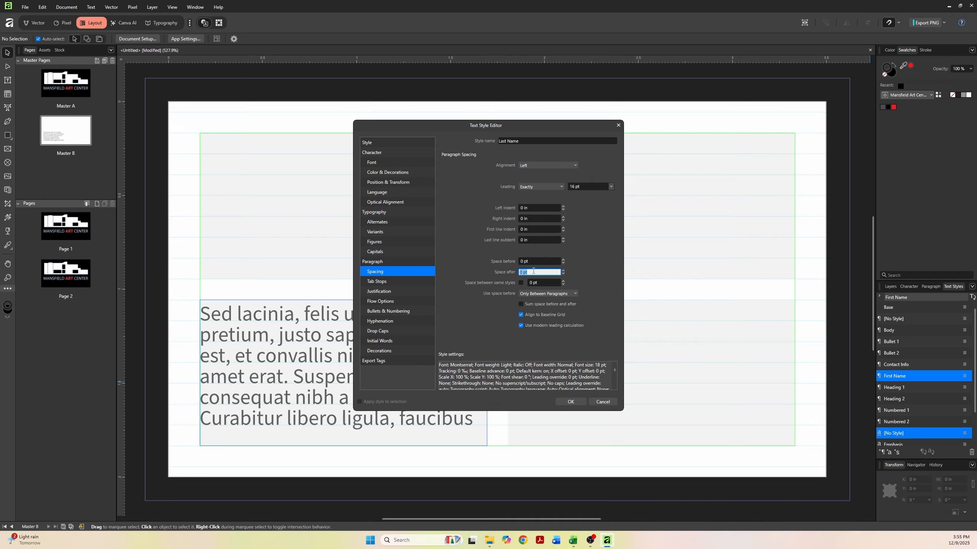
text(8)
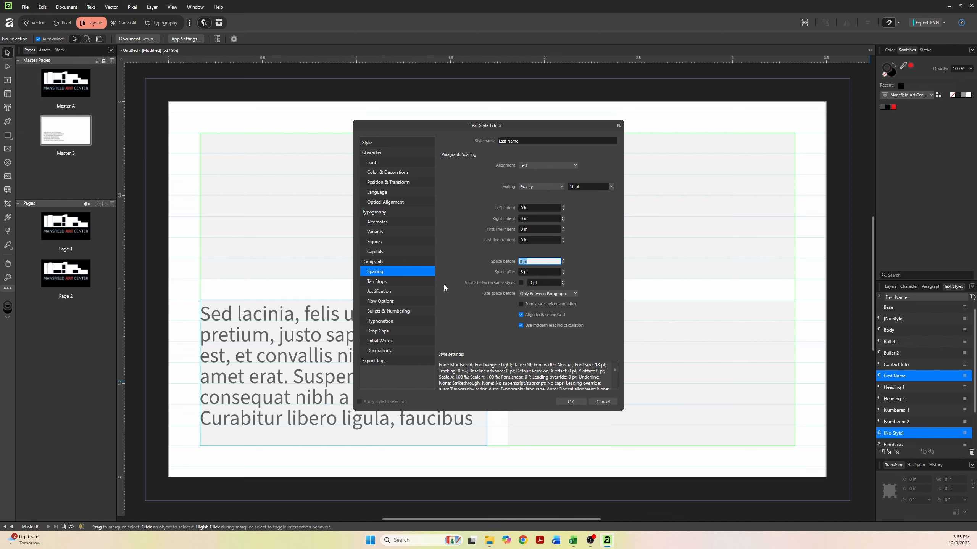
click(392, 293)
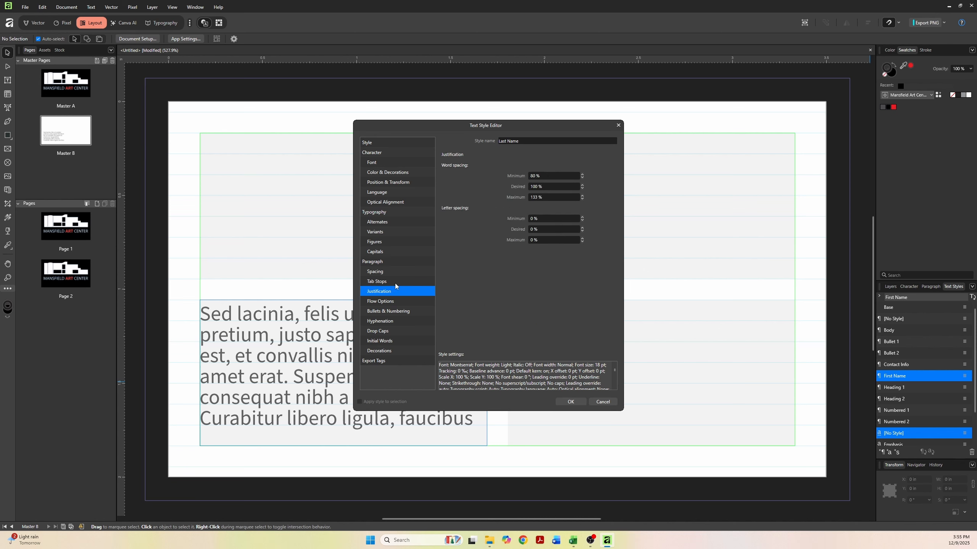
click(393, 162)
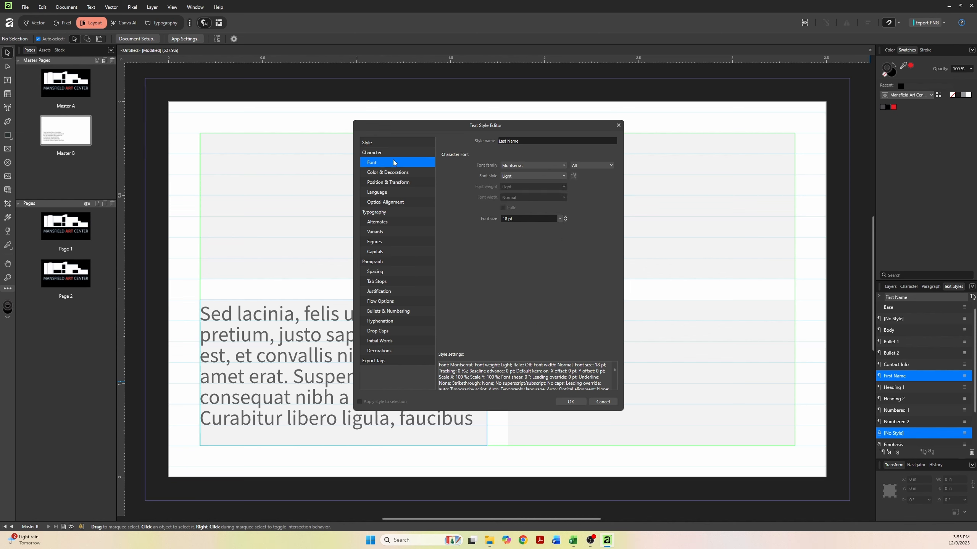
click(394, 145)
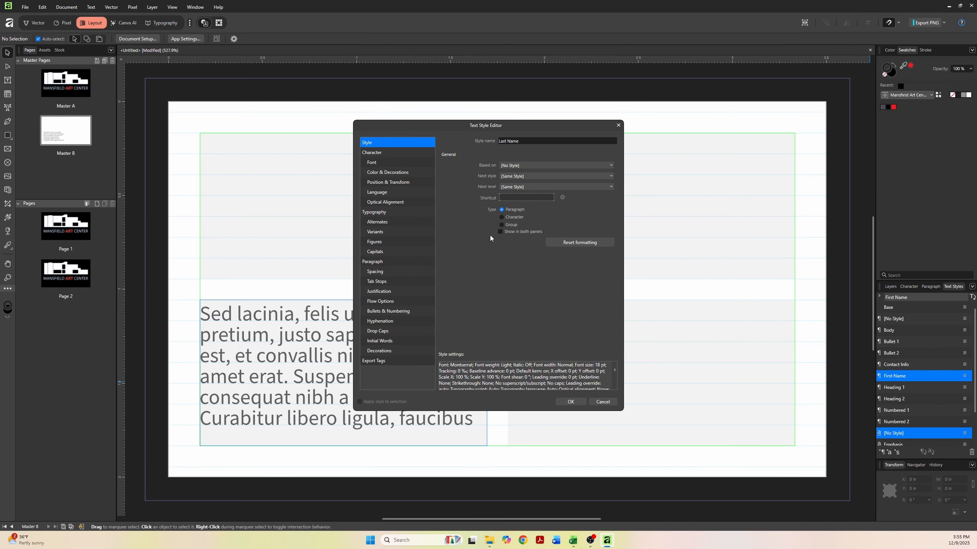
click(570, 402)
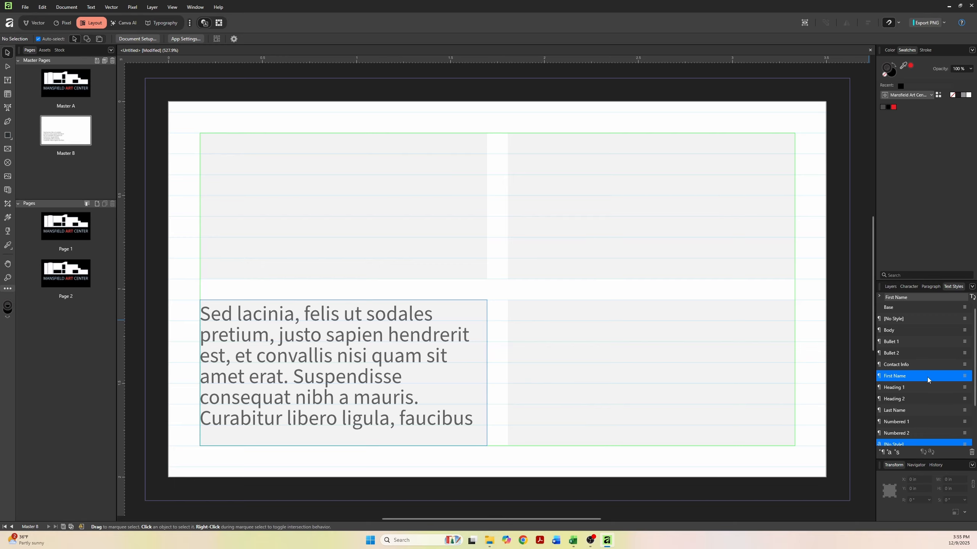
- Duplicate the Contact Info style and name the copy Title
scroll(927, 379, down, 3)
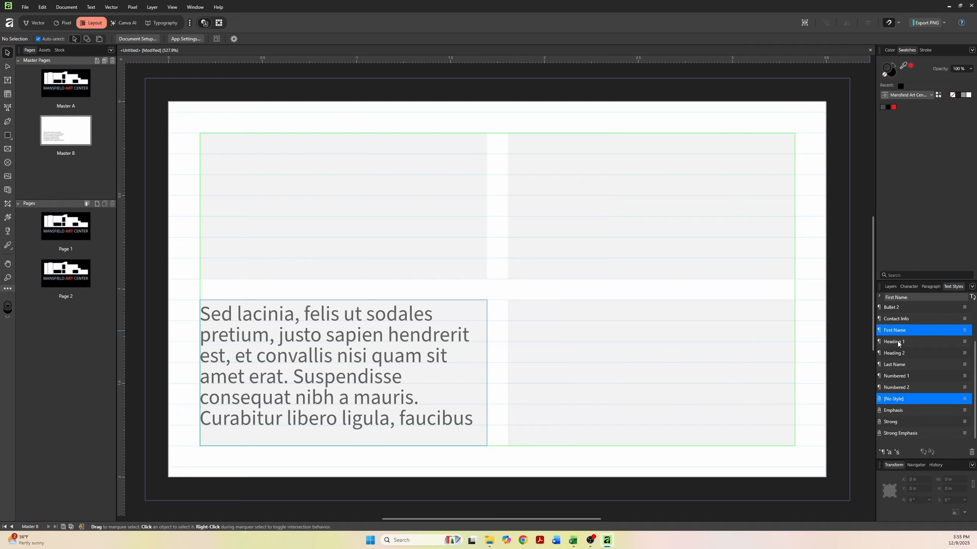
click(899, 321)
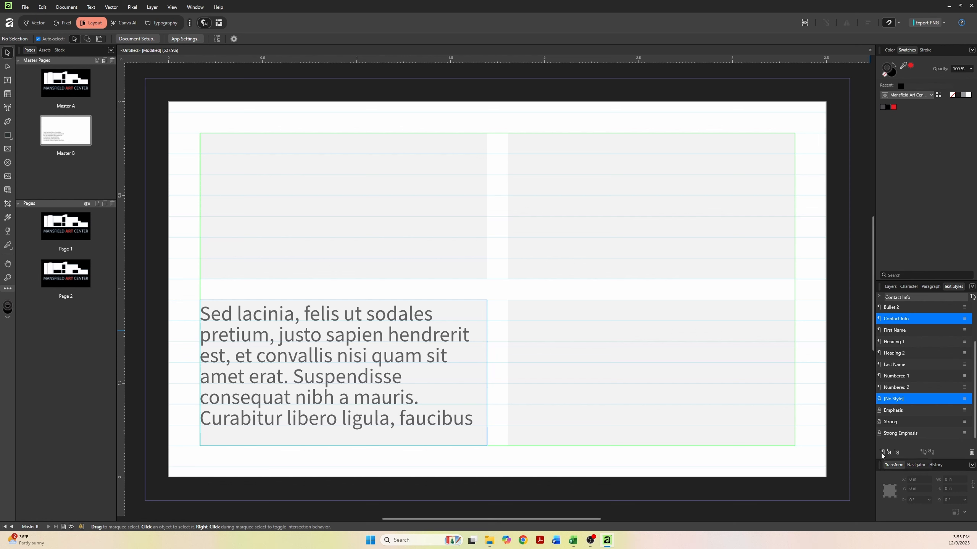
click(964, 319)
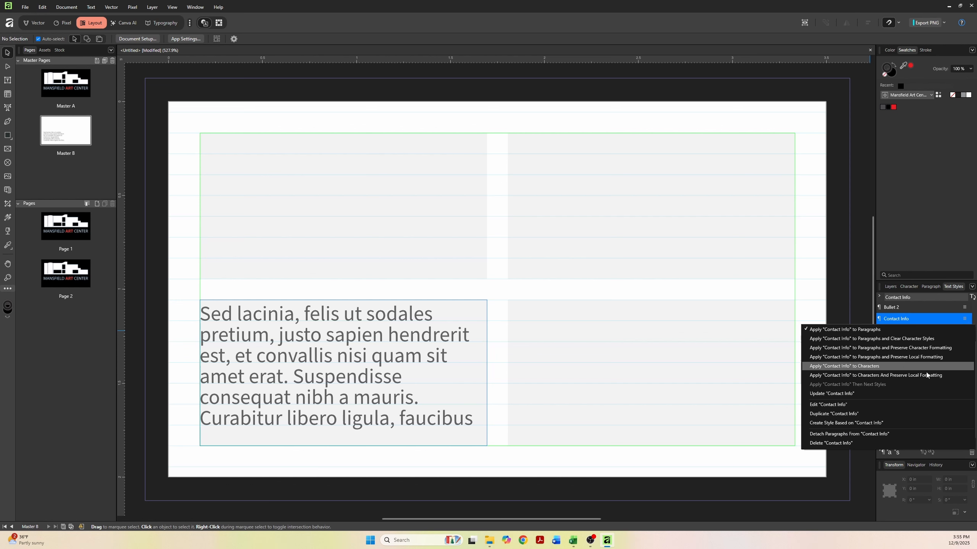
click(872, 414)
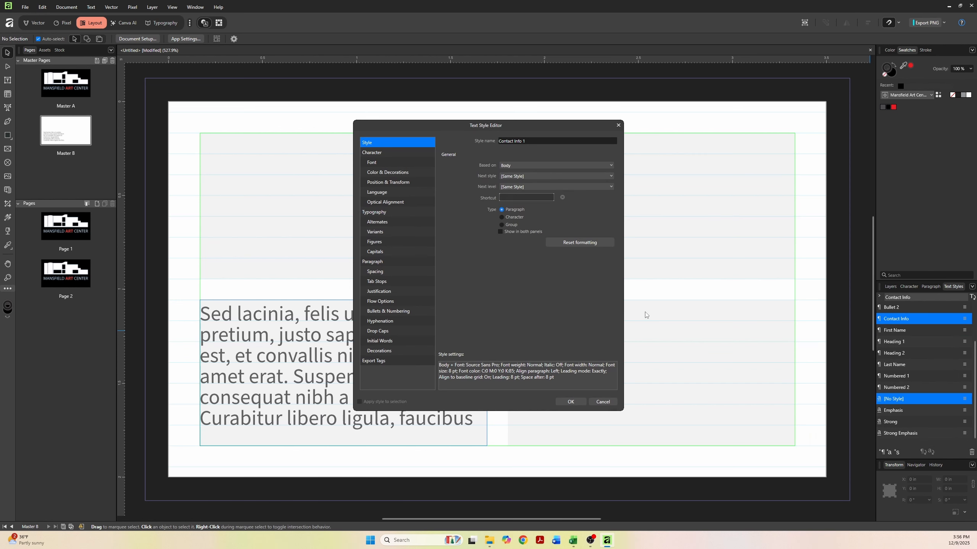
click(526, 140)
text(Title)
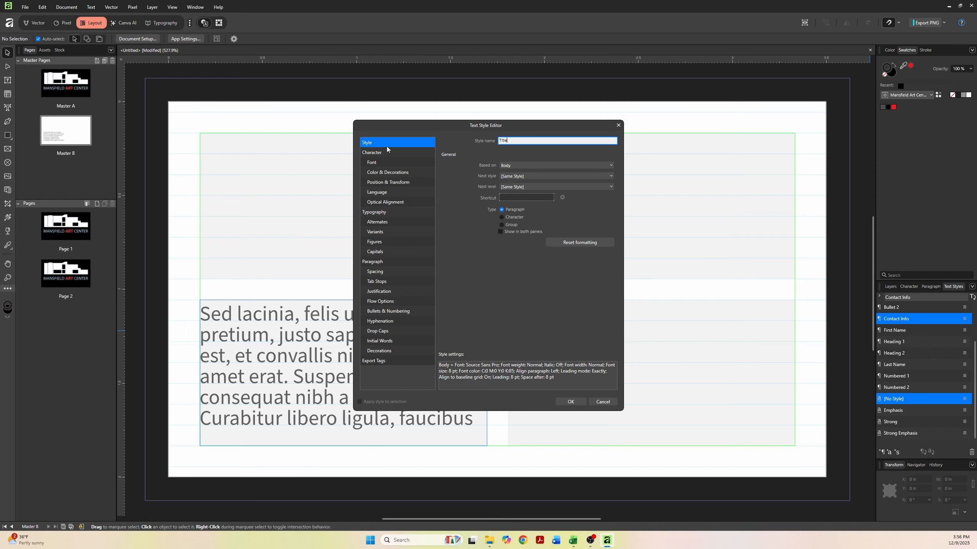
- Set the Title style's capitals to All caps and save the style
click(389, 164)
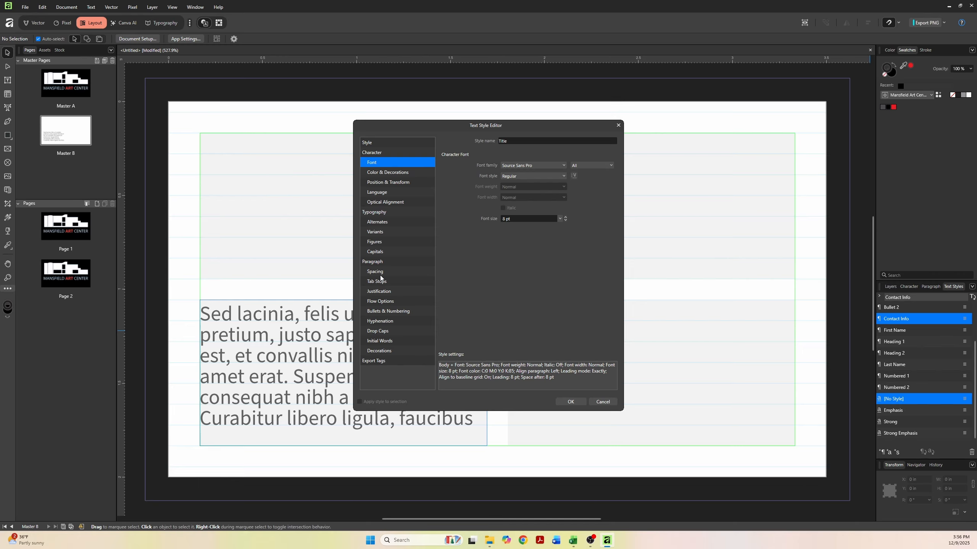
click(380, 252)
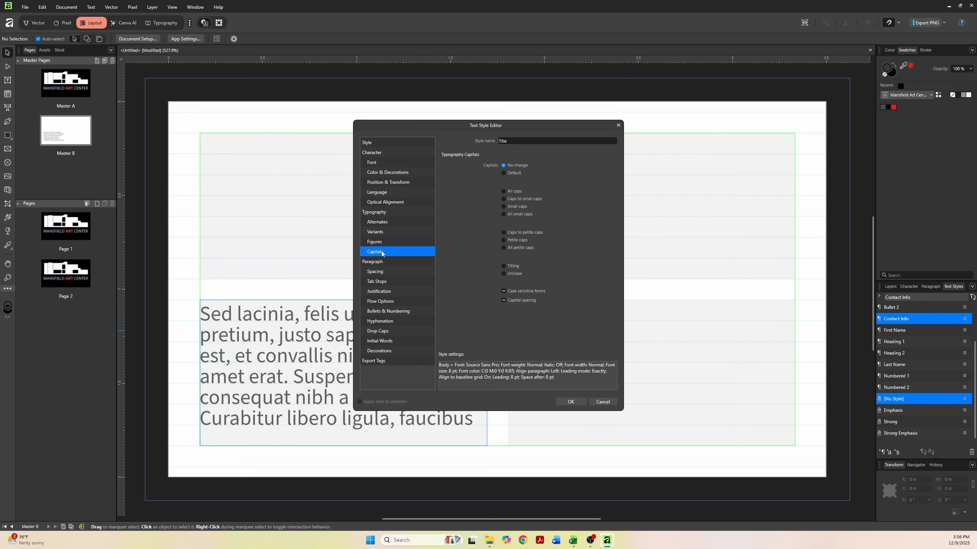
click(502, 192)
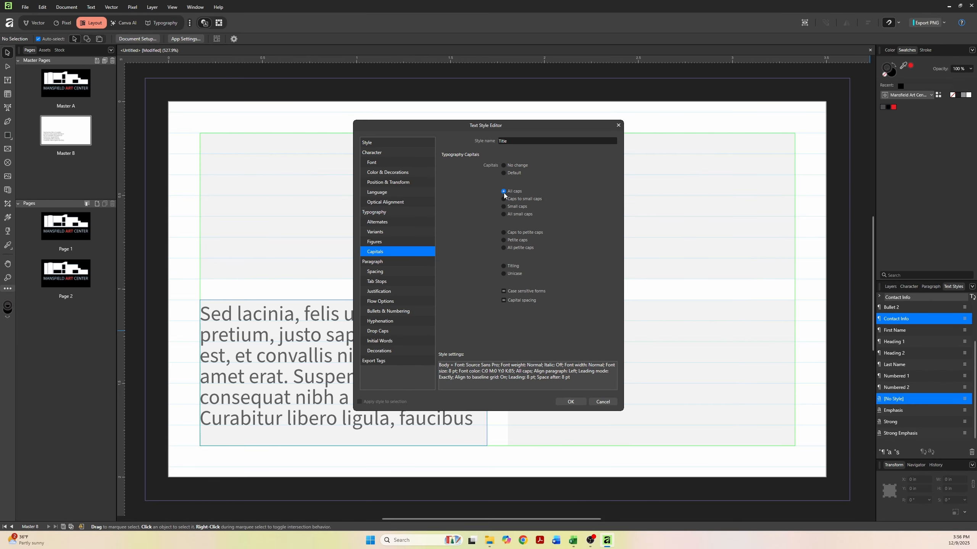
click(394, 174)
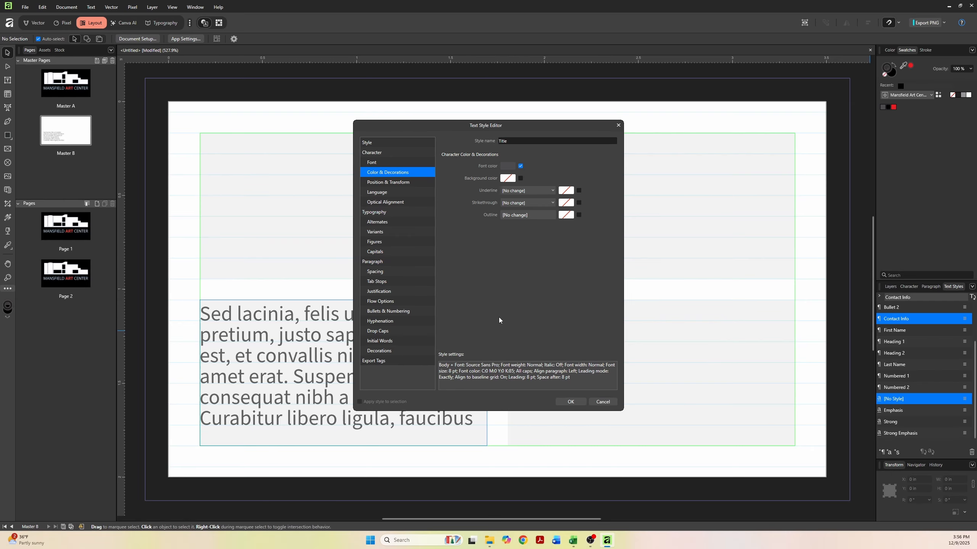
click(566, 404)
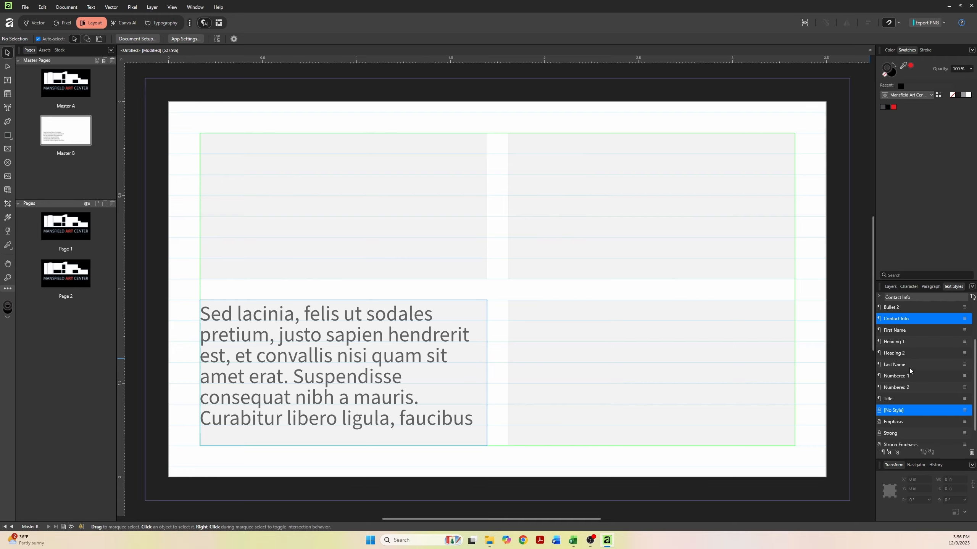
- Edit the First Name style so that its next style is Last Name
double_click(904, 330)
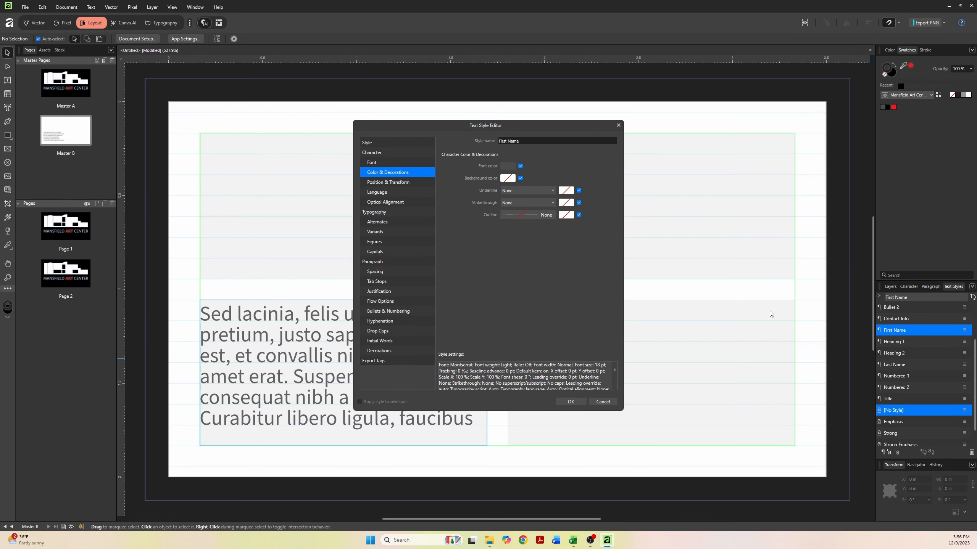
click(367, 143)
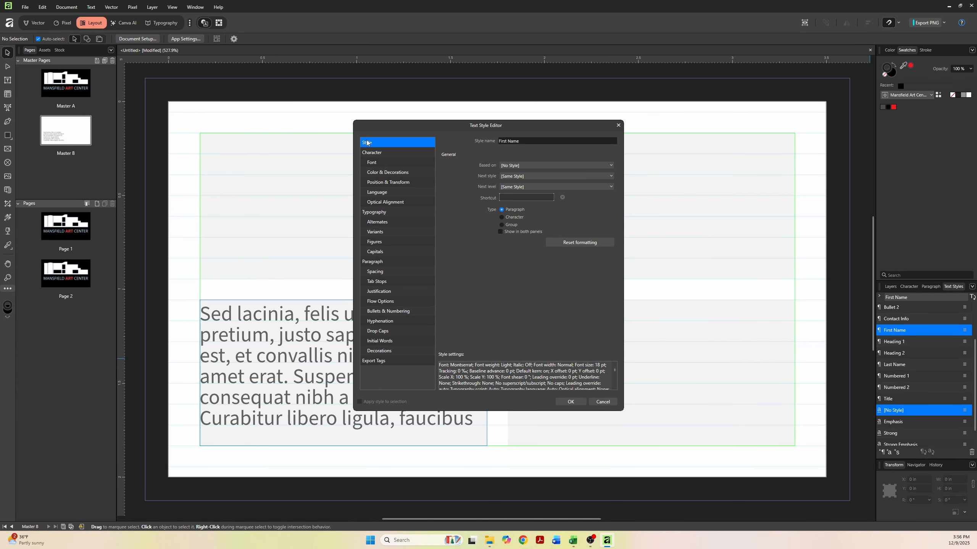
click(531, 178)
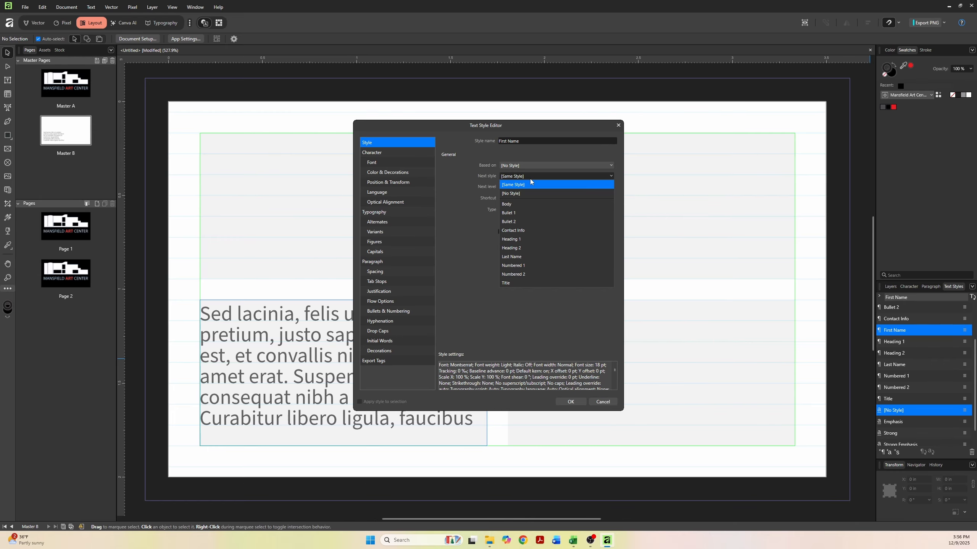
click(511, 257)
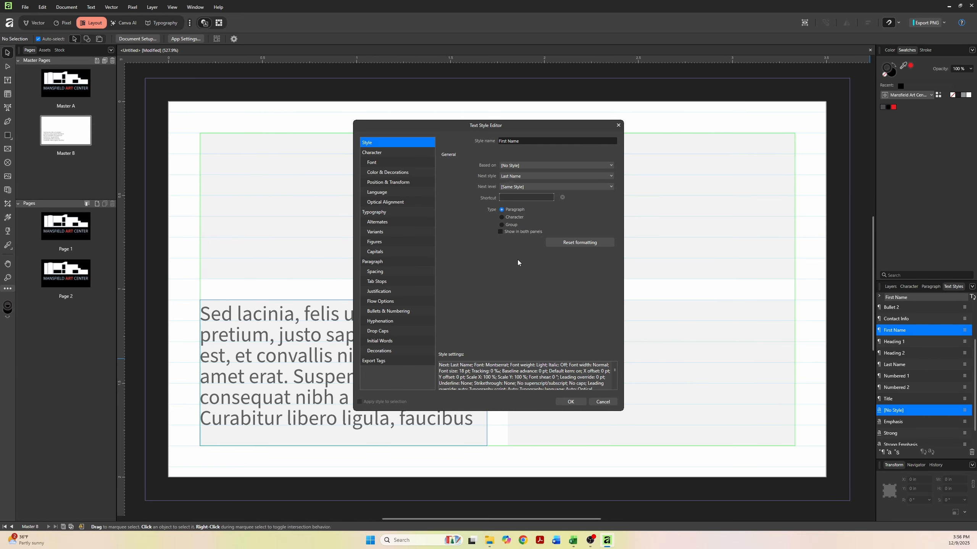
click(567, 402)
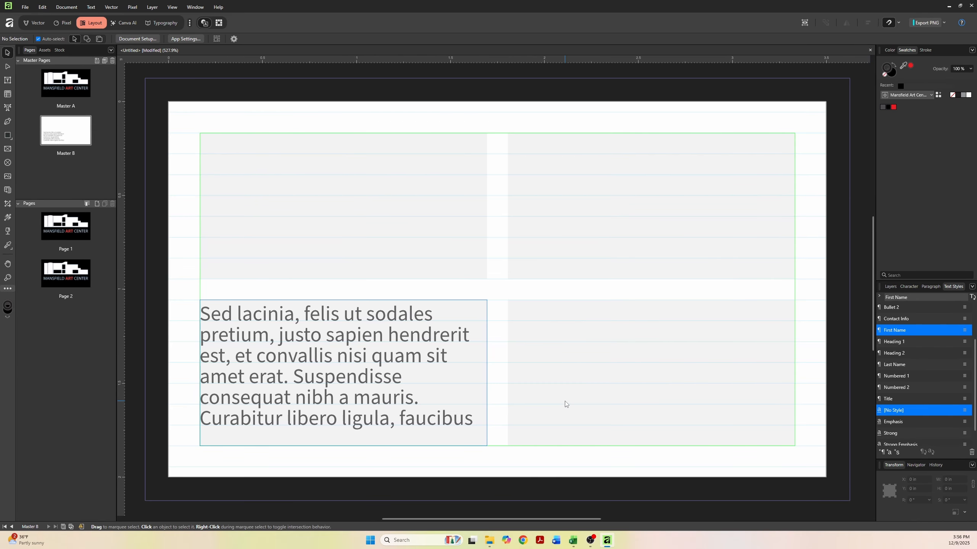
- Edit the Last Name style so that its next style is Title
scroll(901, 368, down, 1)
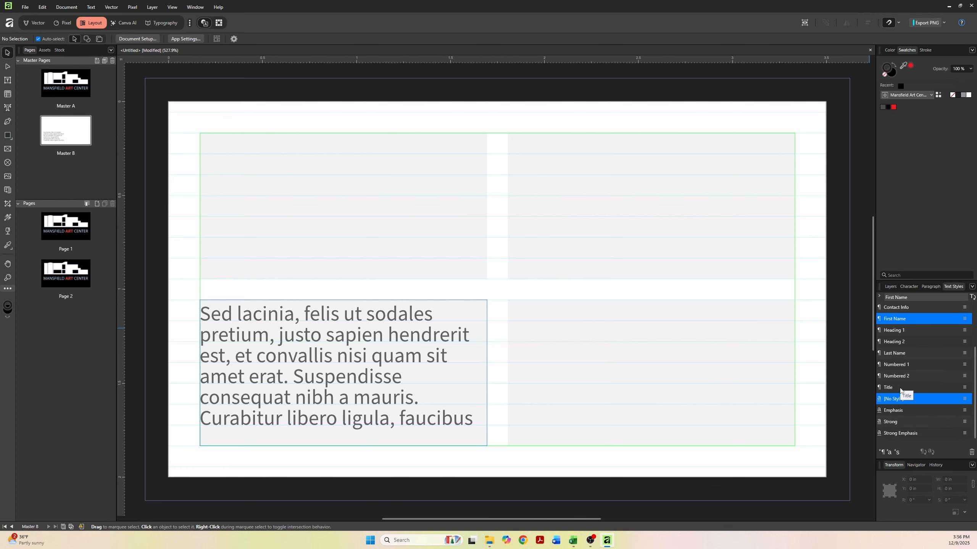
double_click(902, 356)
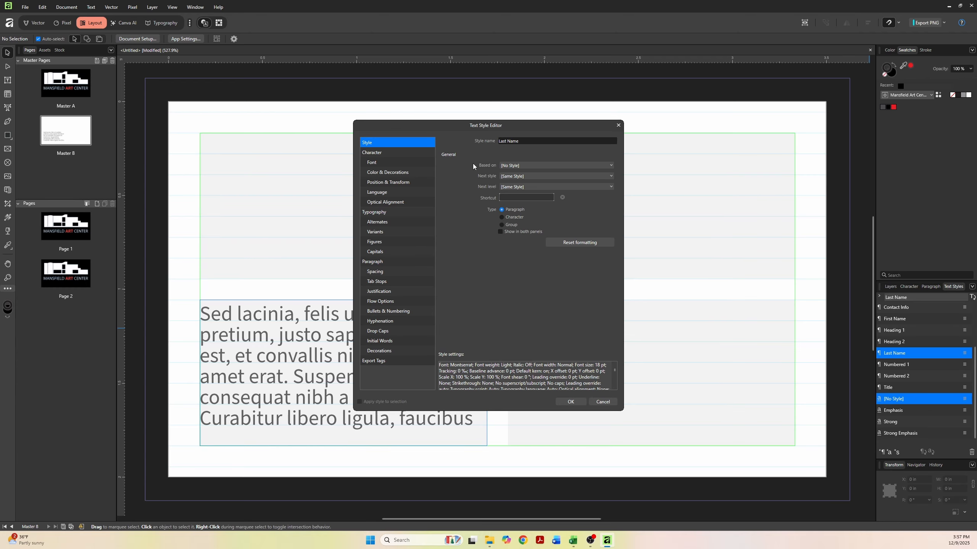
click(528, 176)
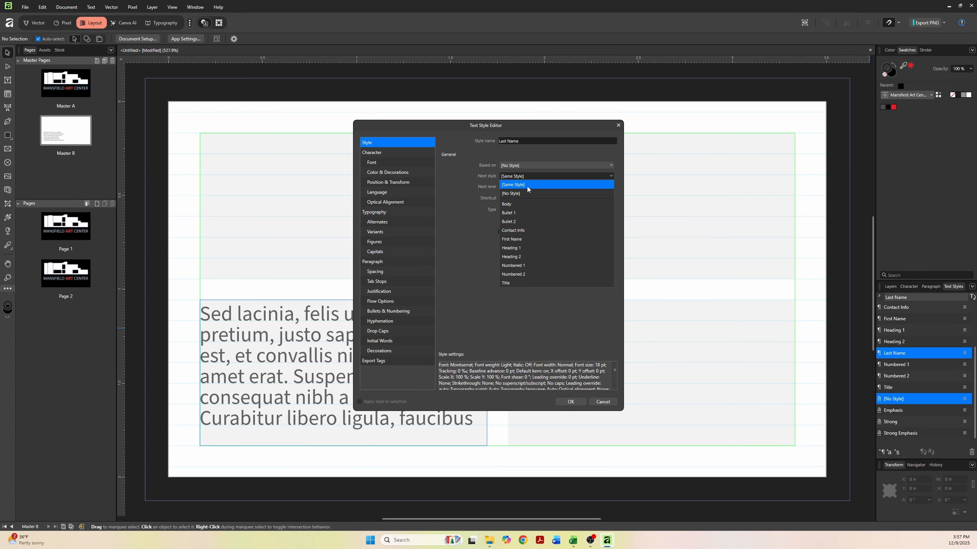
click(516, 283)
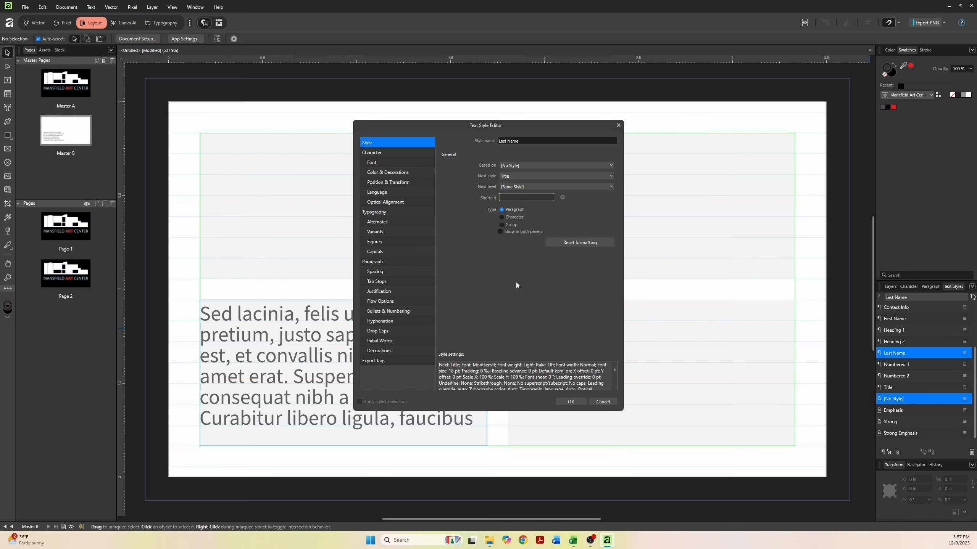
click(571, 402)
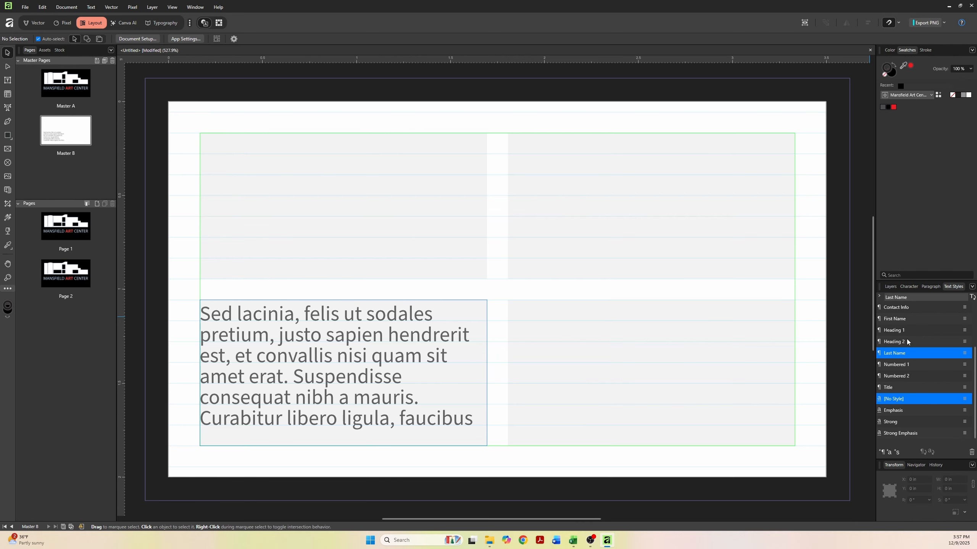
- Draw a text frame about 1.85 by 0.78 in from the upper-left margin corner of Master B and enter "first name" in it
click(907, 319)
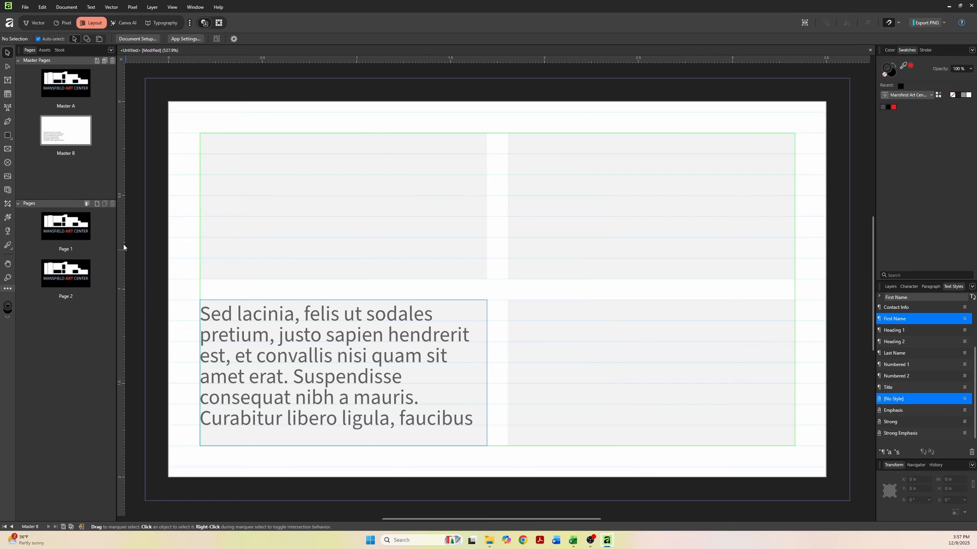
click(7, 81)
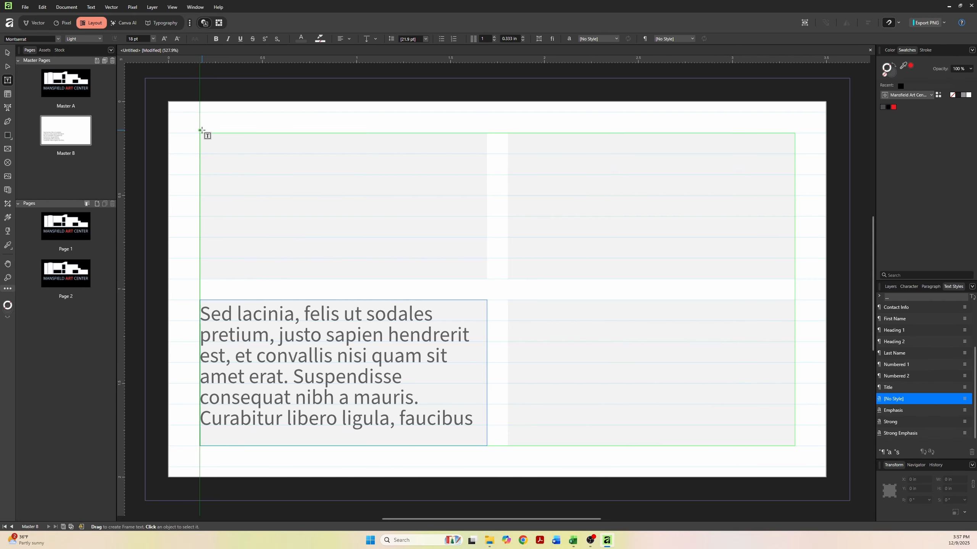
drag(203, 132, 548, 280)
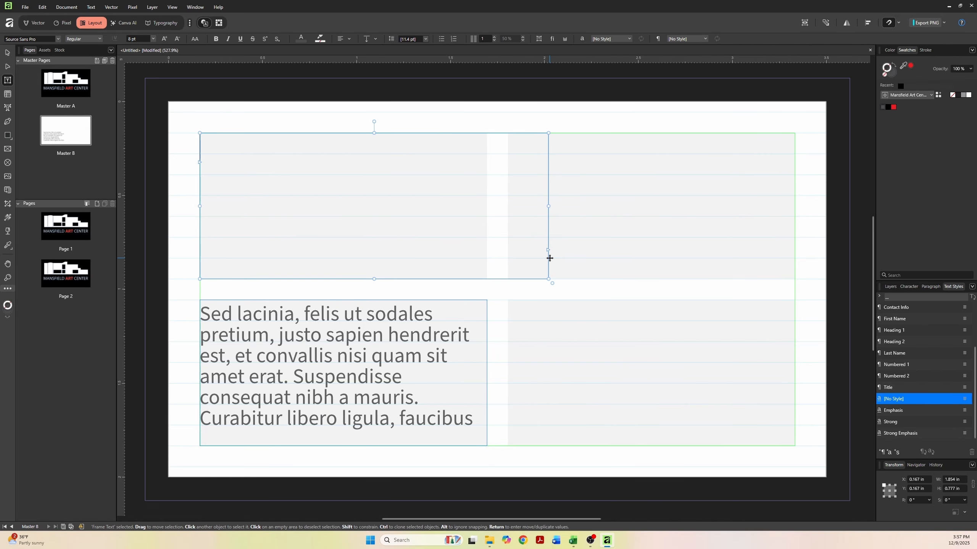
text(f)
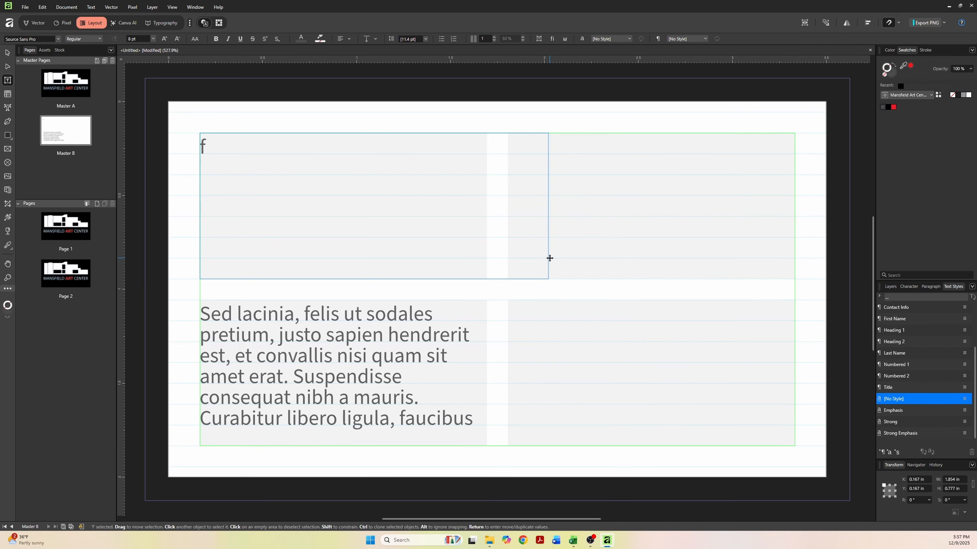
text(irst name)
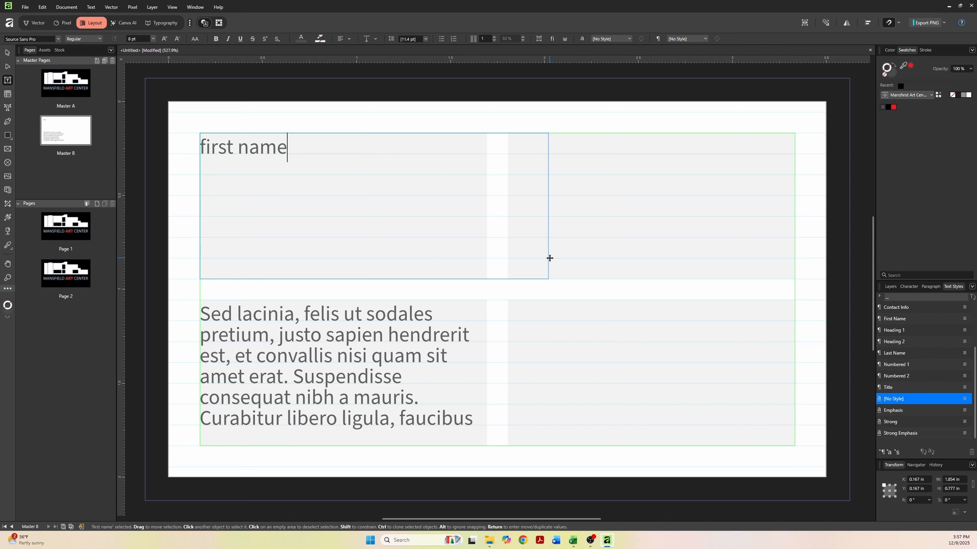
key(Escape)
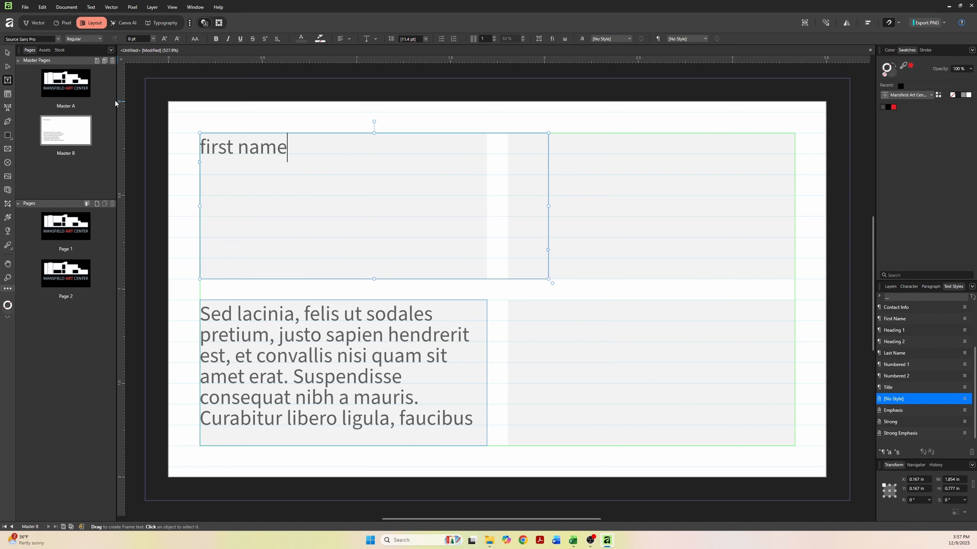
- Apply the First Name paragraph style to the new "first name" text frame
key(v)
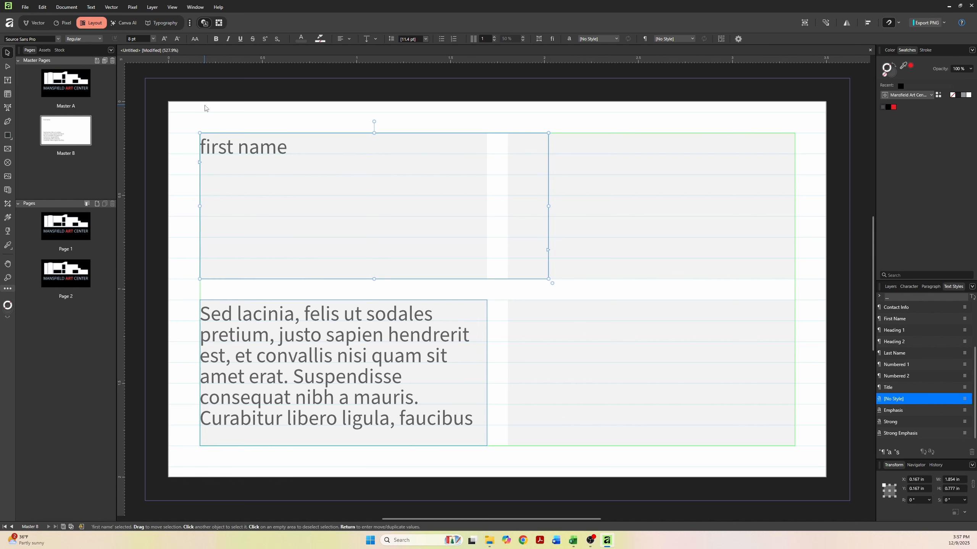
scroll(948, 395, up, 3)
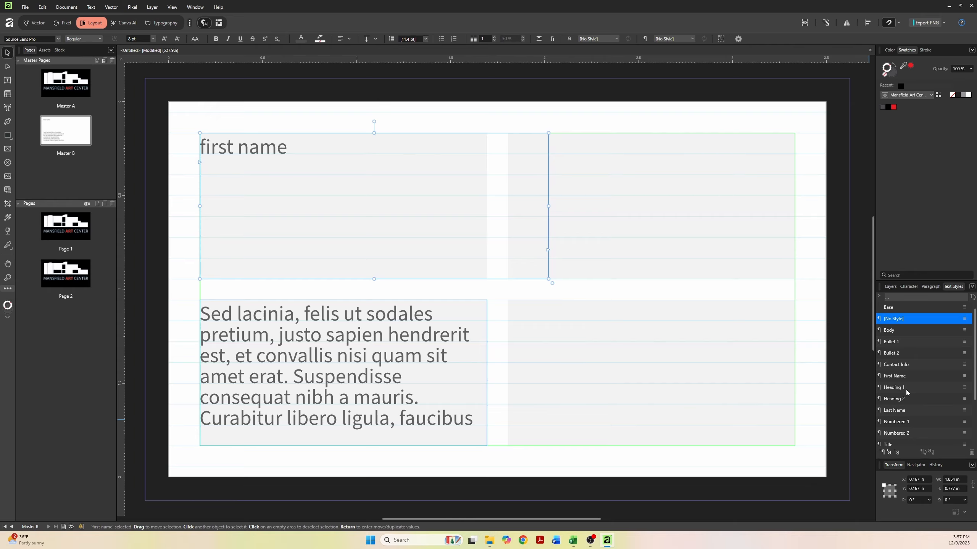
click(907, 377)
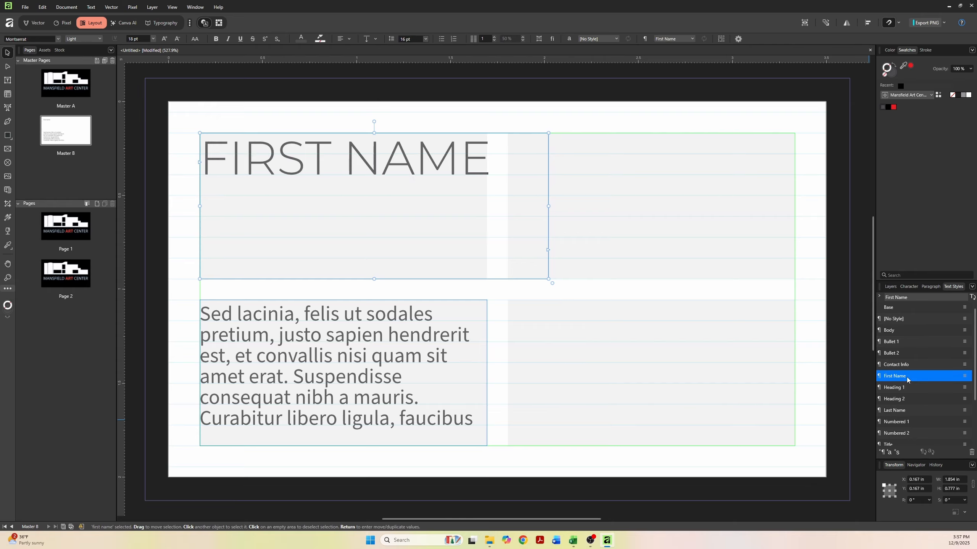
- Add the lines "LAST NAME" and "TITLE" below "FIRST NAME" in the name frame on Master B
double_click(496, 164)
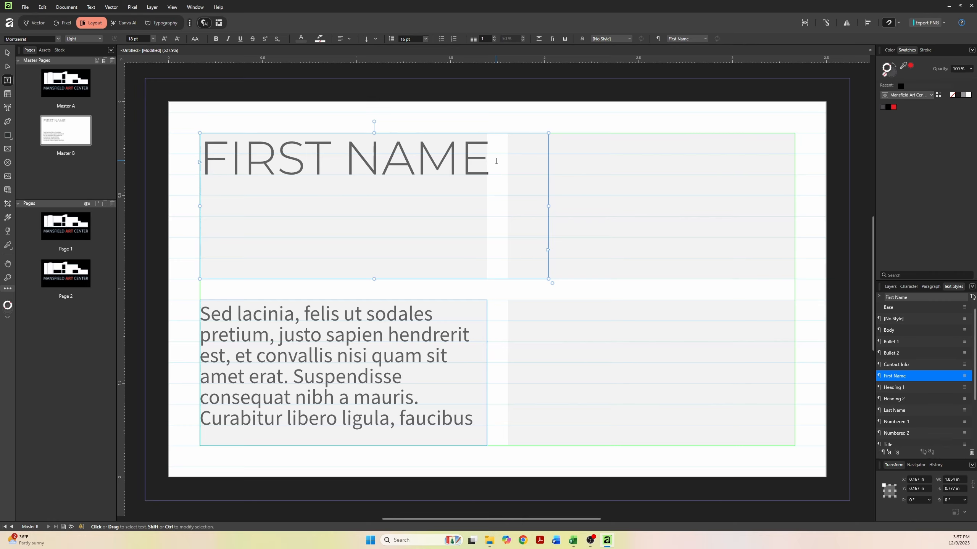
key(Return)
text(LAST NAME)
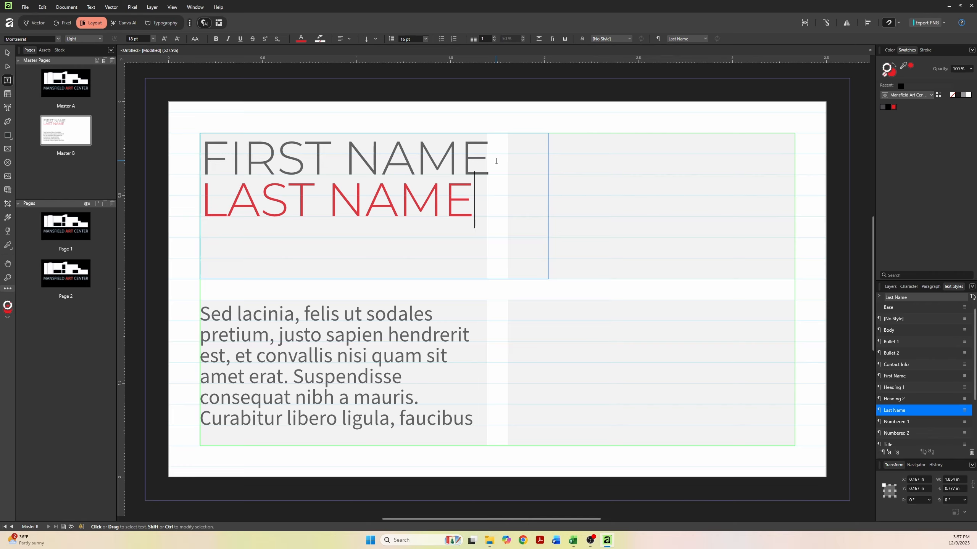
key(Return)
text(TITLE)
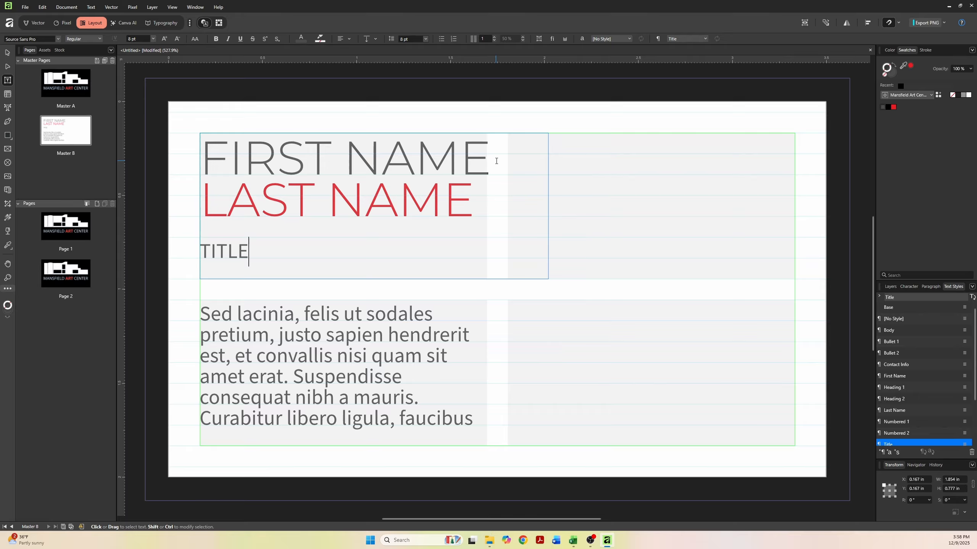
click(4, 54)
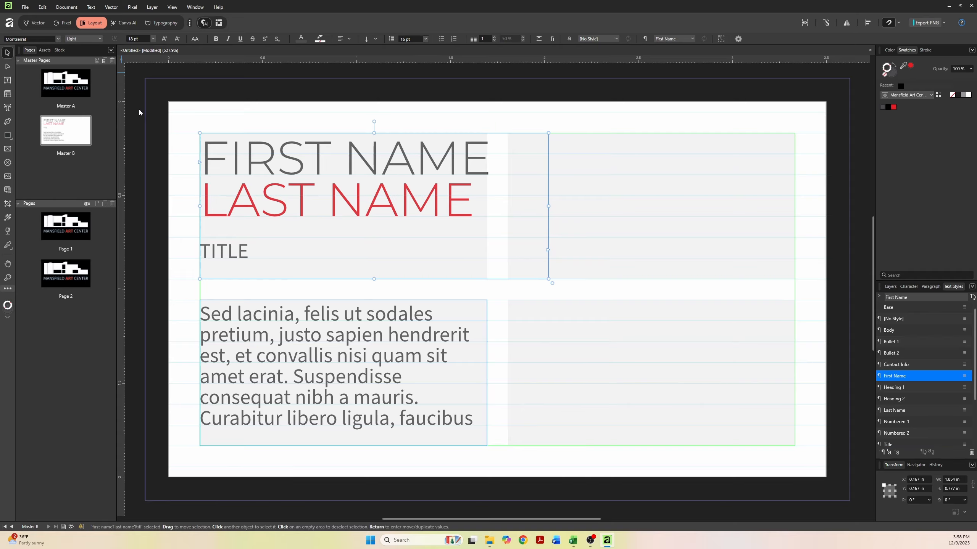
click(669, 227)
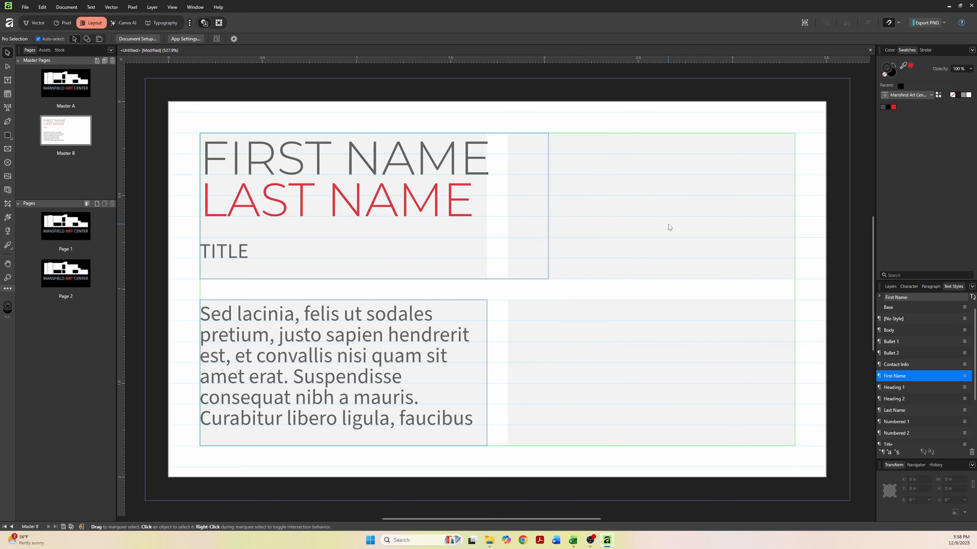
- Draw a red-filled rectangle about 0.7 by 1.07 in from the card's upper-right bleed corner on Master B
click(9, 139)
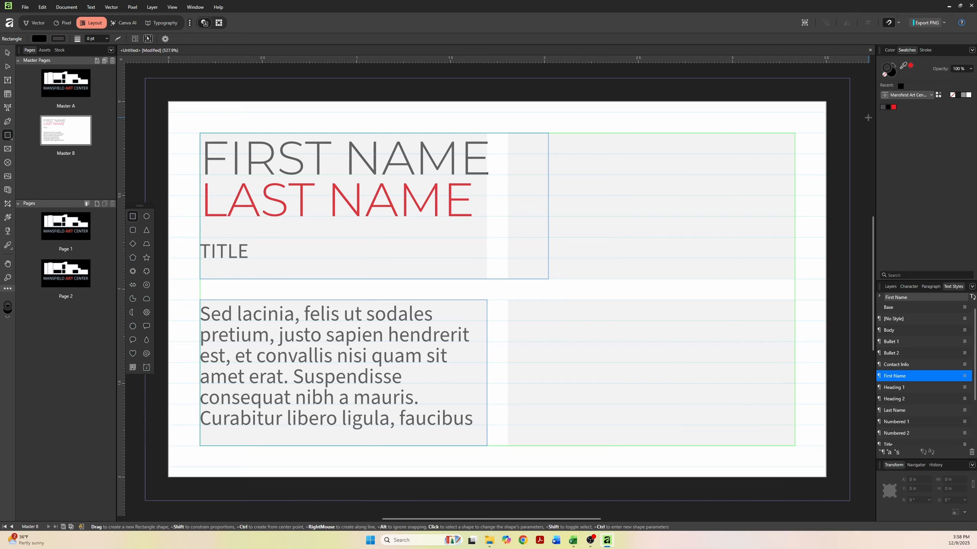
click(893, 106)
drag(718, 76, 850, 279)
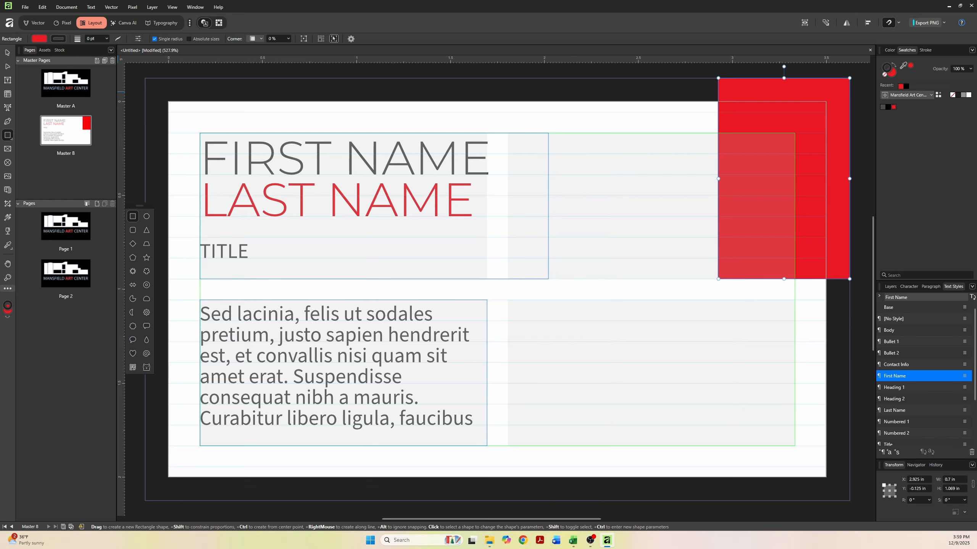
- Move the name frame against the red rectangle's left edge and reduce its width by 8 pt, keeping its left side fixed
click(7, 53)
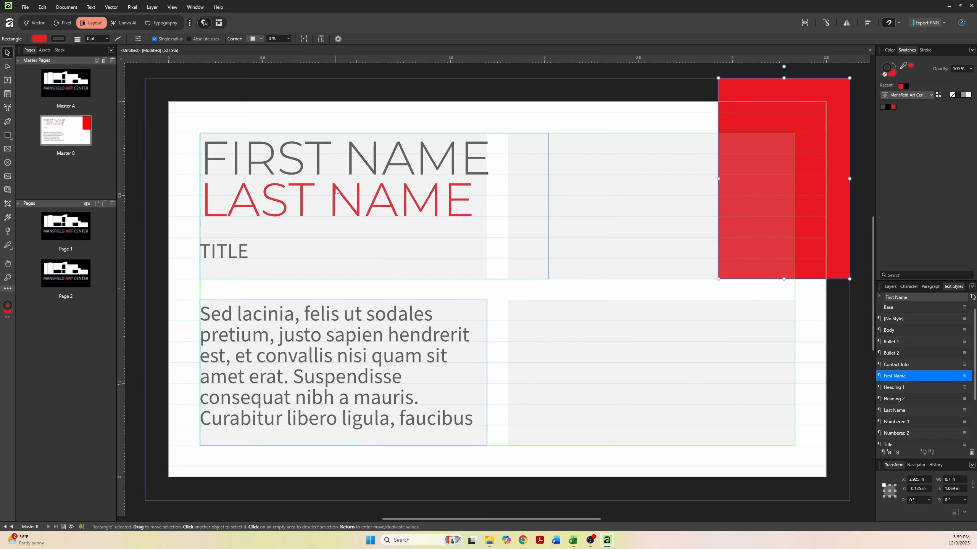
drag(336, 191, 505, 187)
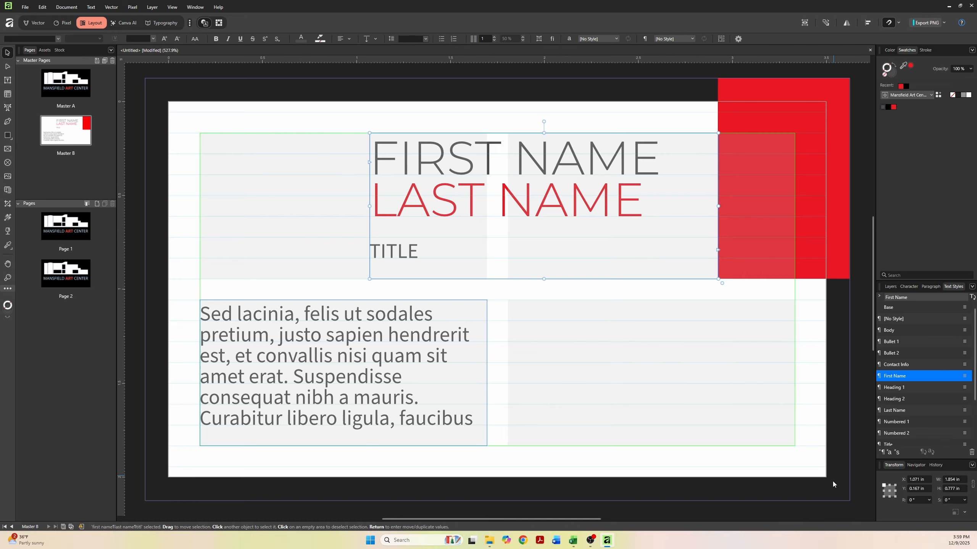
click(885, 493)
click(963, 480)
text(-8pt)
key(Return)
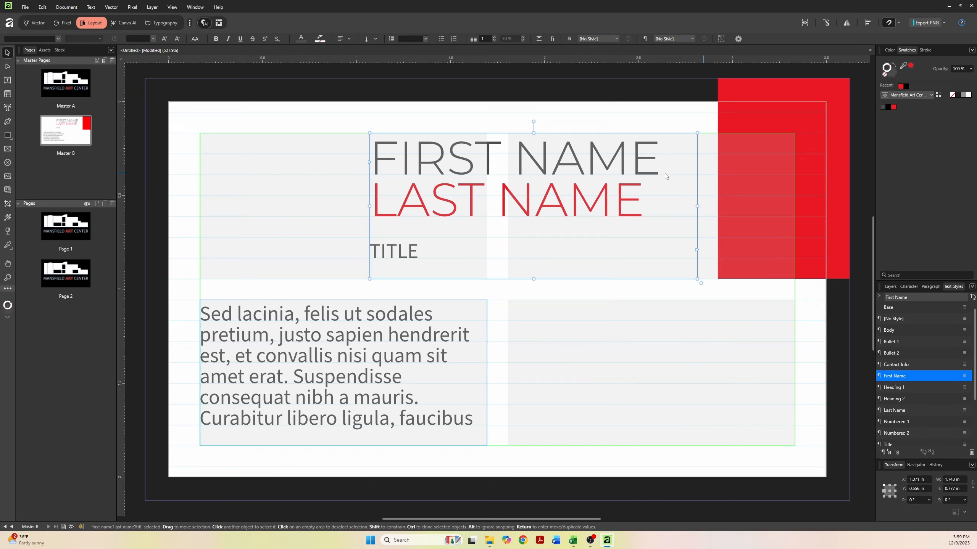
click(335, 190)
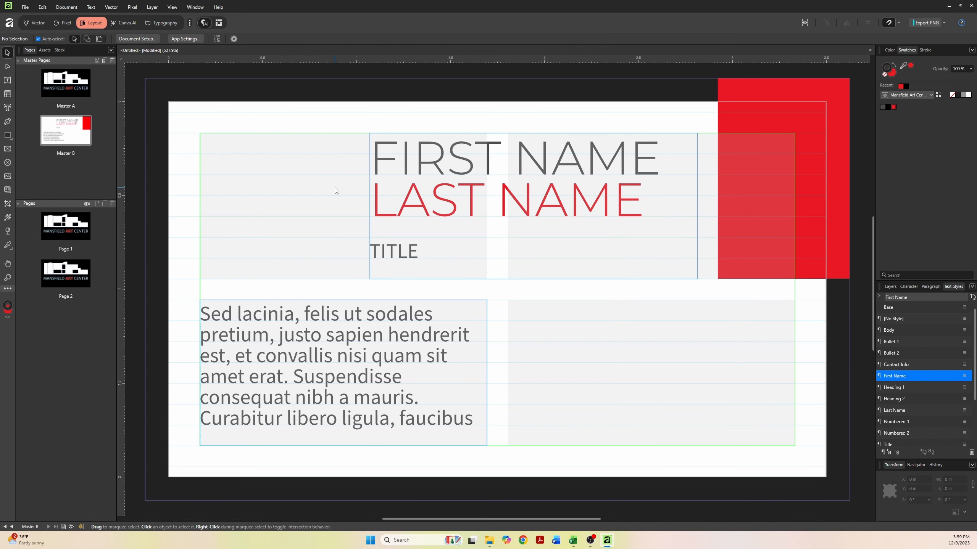
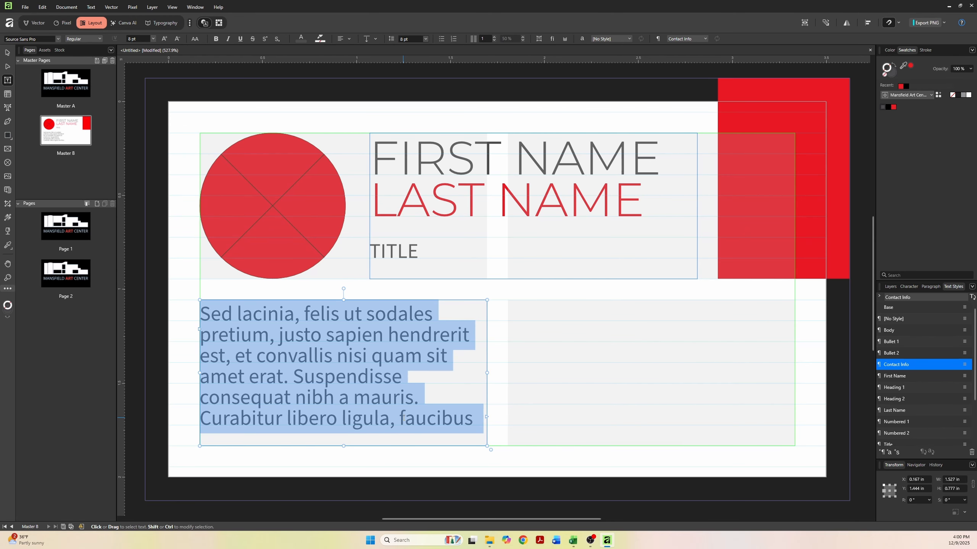
- Examine the merge list's columns in Excel and the portrait files with their Copy as path option in File Explorer's Assets folder
click(573, 540)
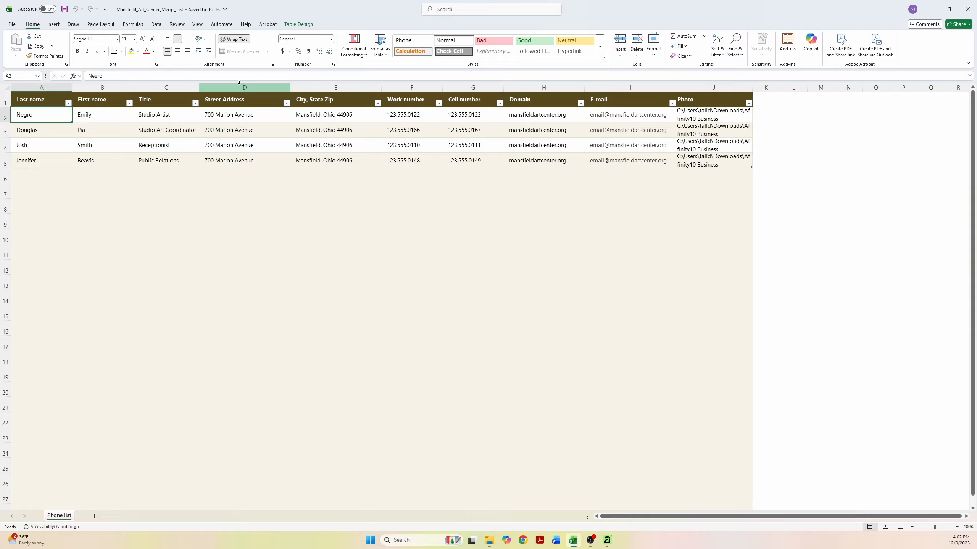
click(152, 145)
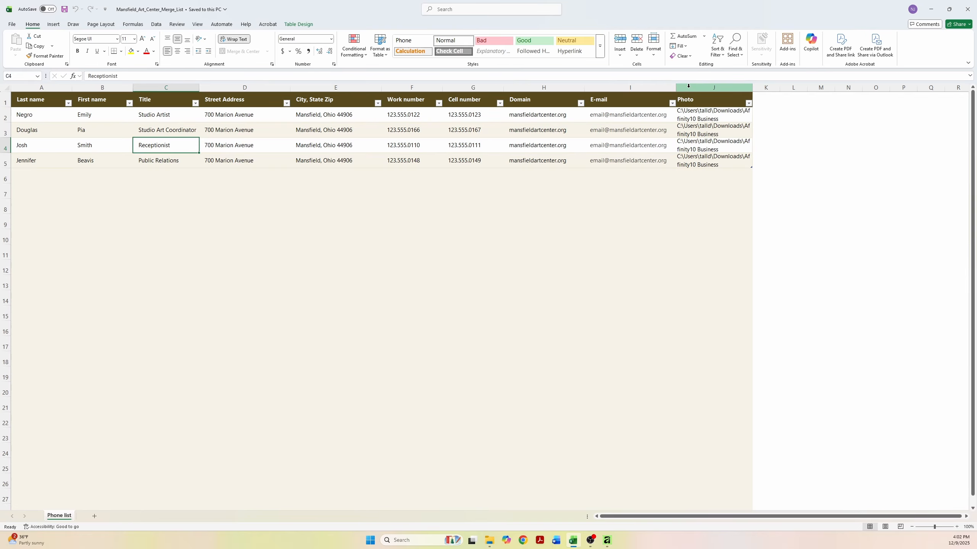
click(485, 542)
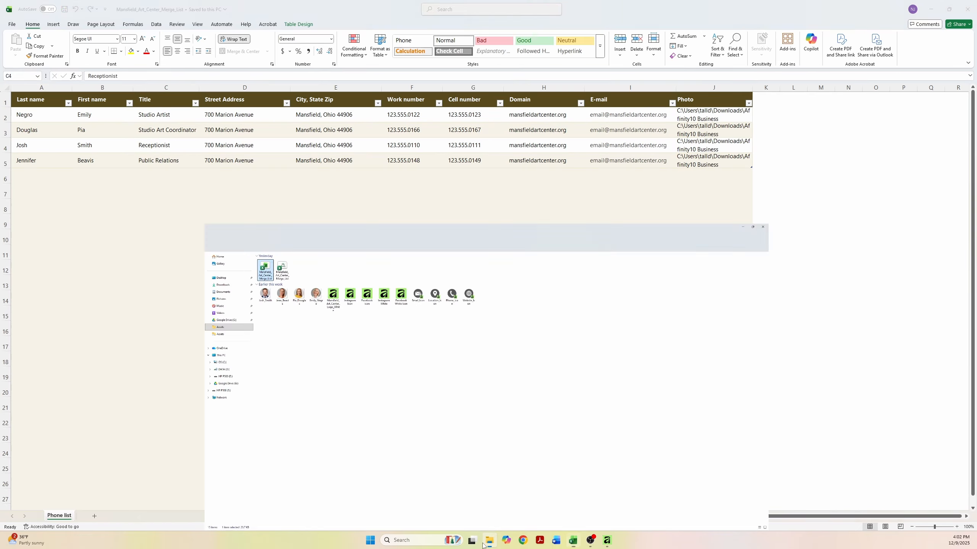
click(210, 193)
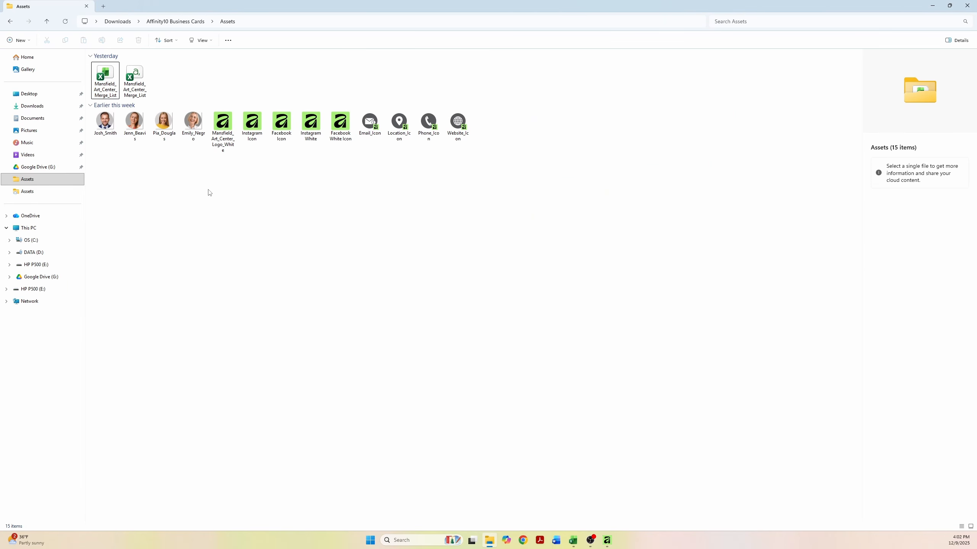
click(102, 121)
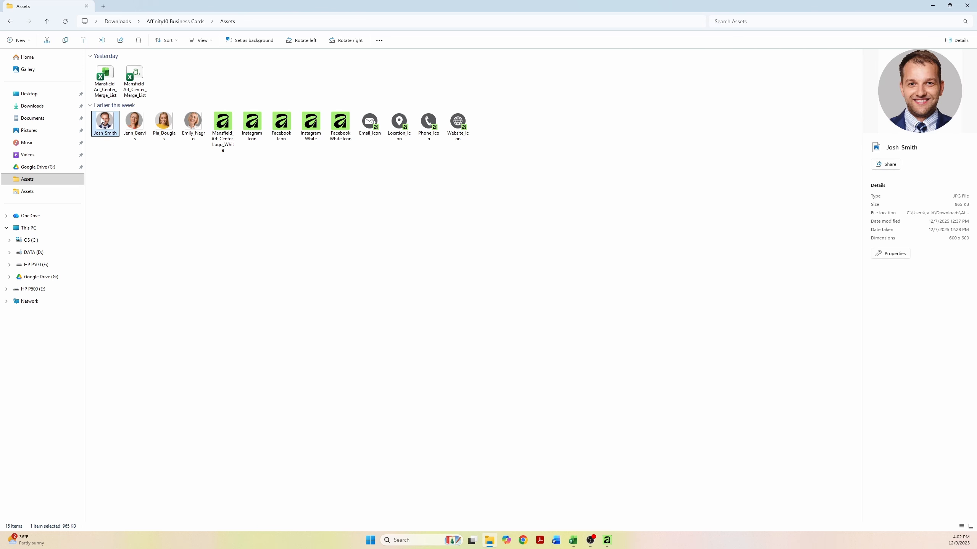
right_click(103, 121)
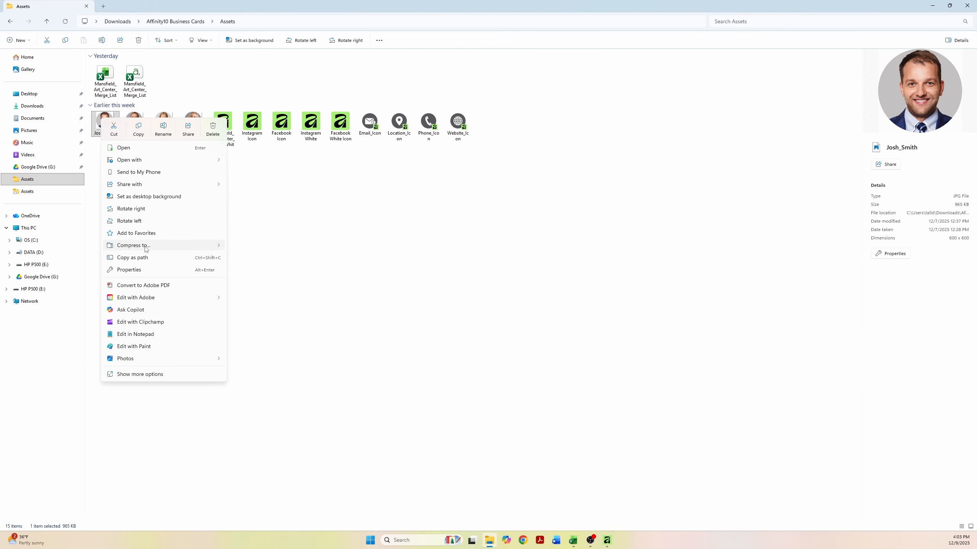
mouse_move(147, 248)
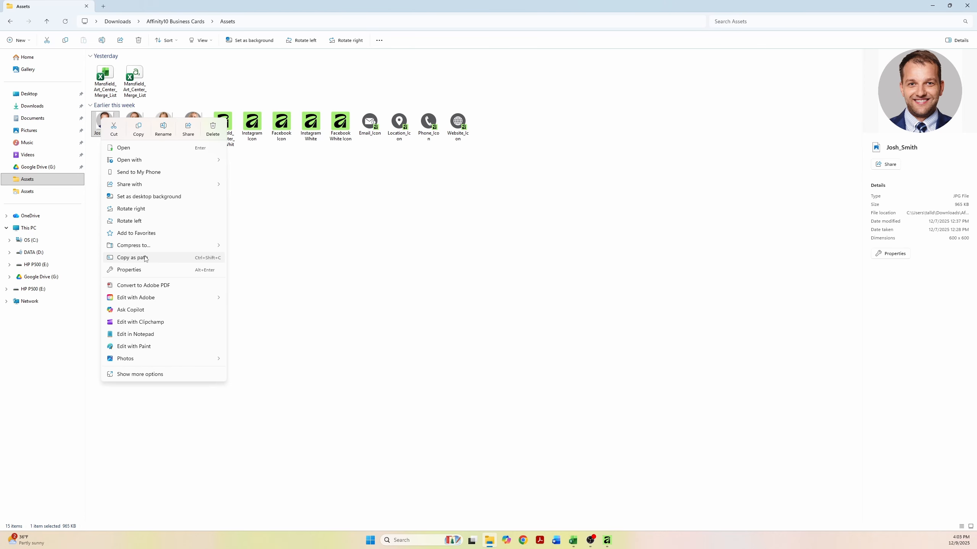
click(308, 224)
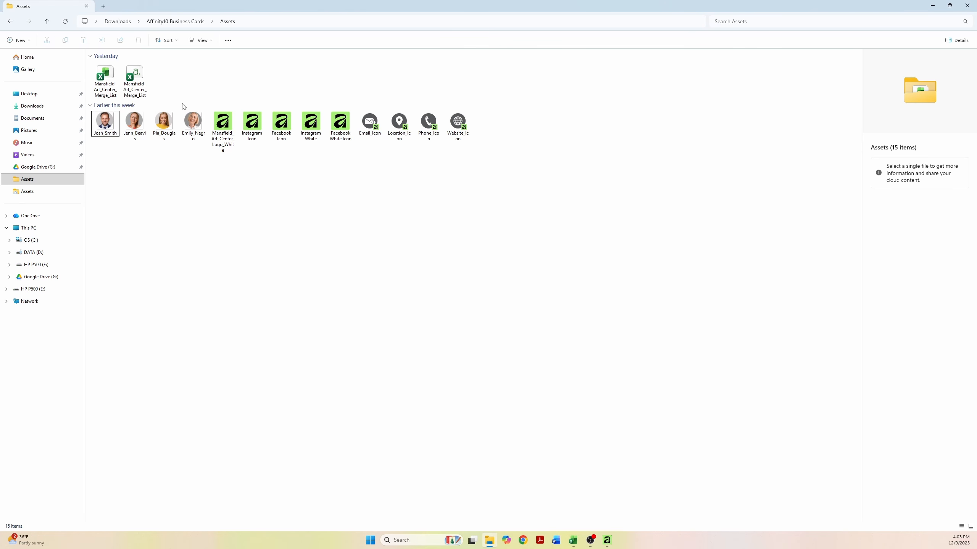
click(932, 6)
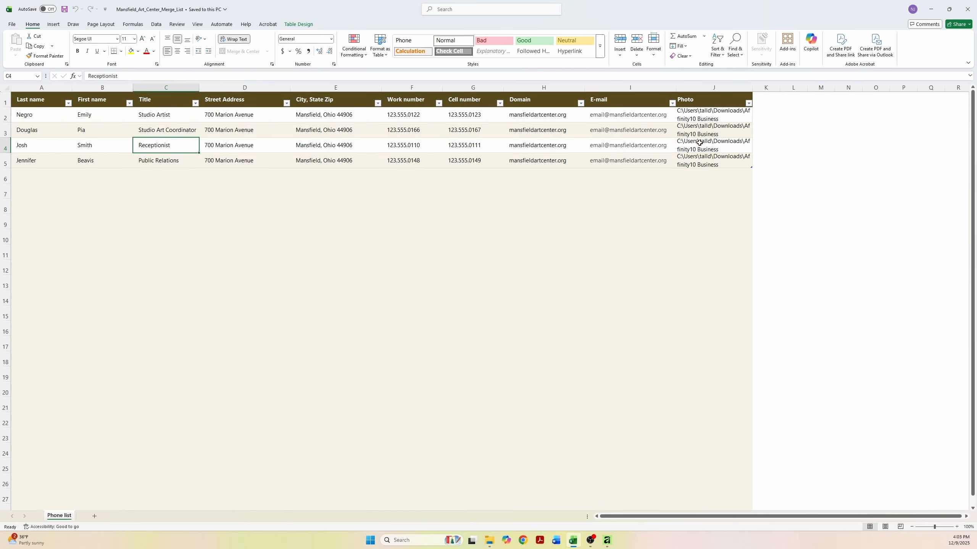
- Read the full image path stored in the Photo column of the merge list's first record
click(709, 118)
double_click(709, 116)
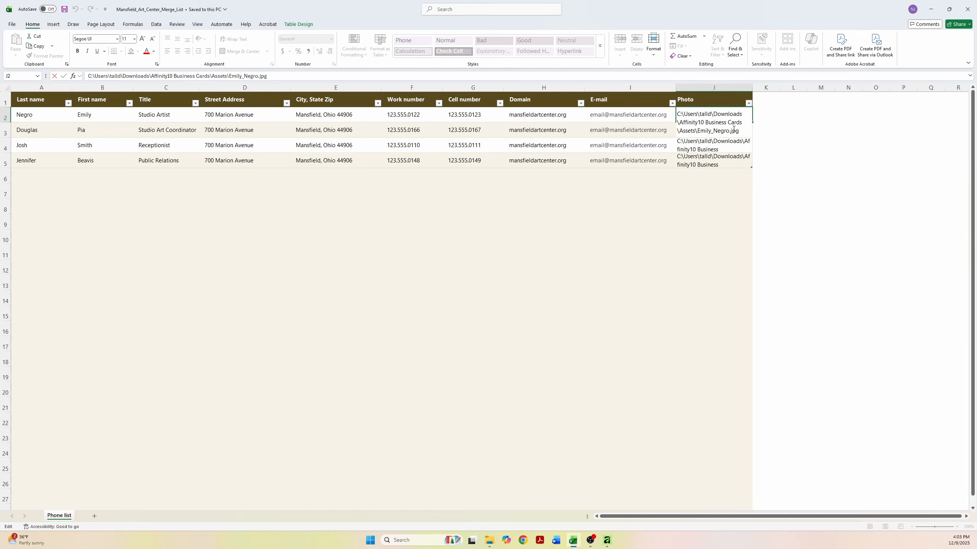
click(793, 141)
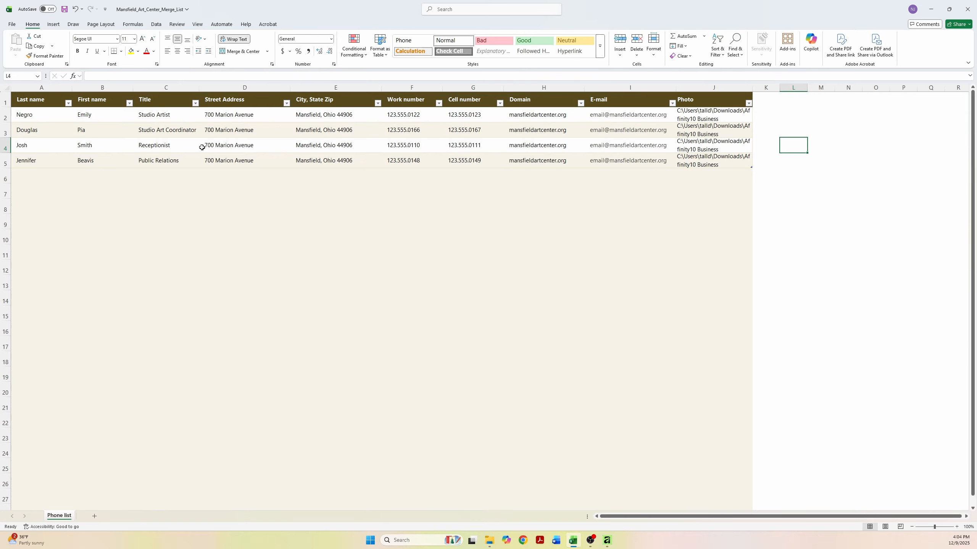
- Check the Save As file formats for the merge list, including CSV (Comma delimited), and close the workbook with its changes saved
click(12, 25)
click(22, 125)
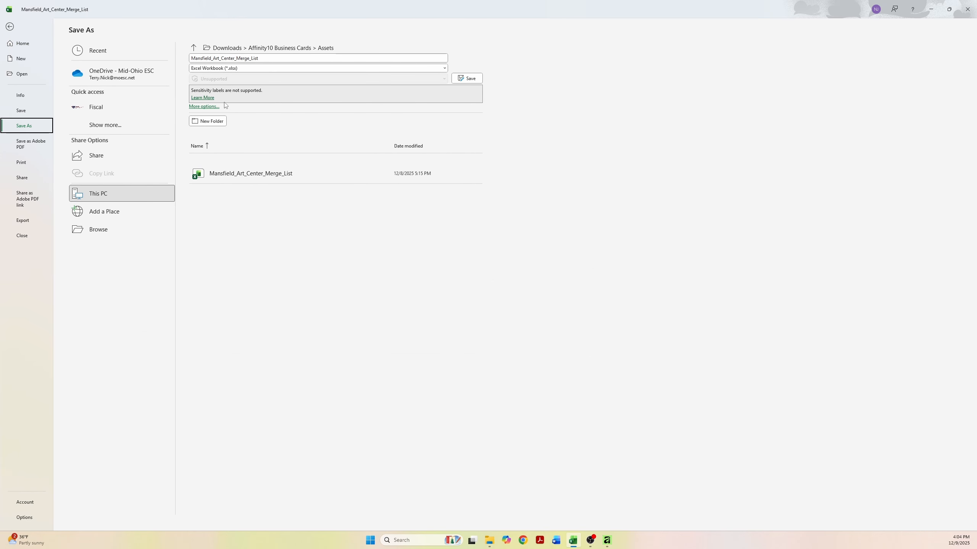
click(230, 68)
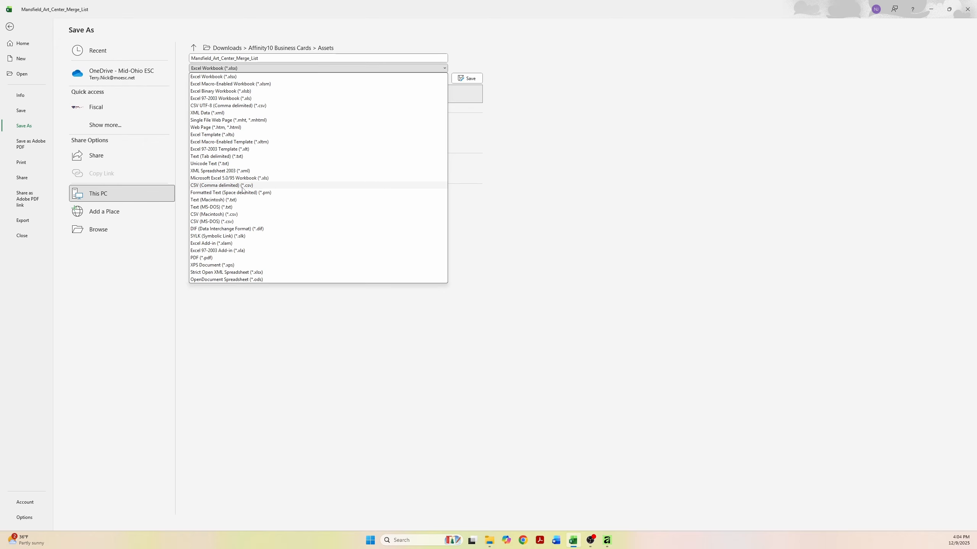
click(587, 150)
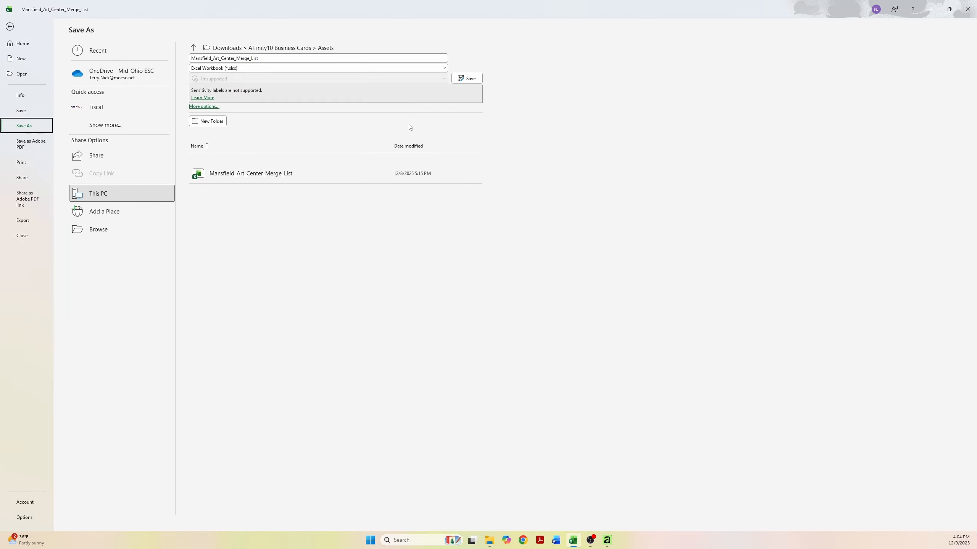
click(959, 13)
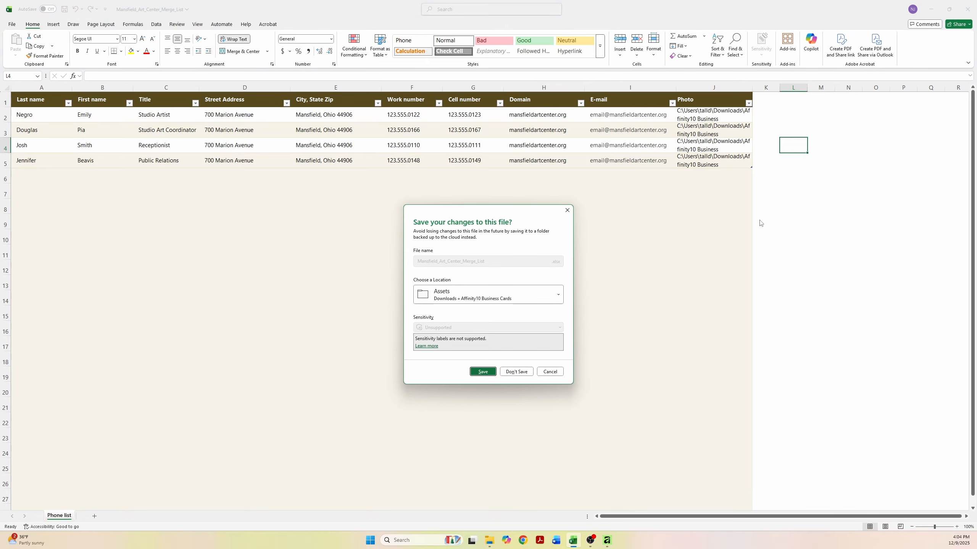
click(479, 371)
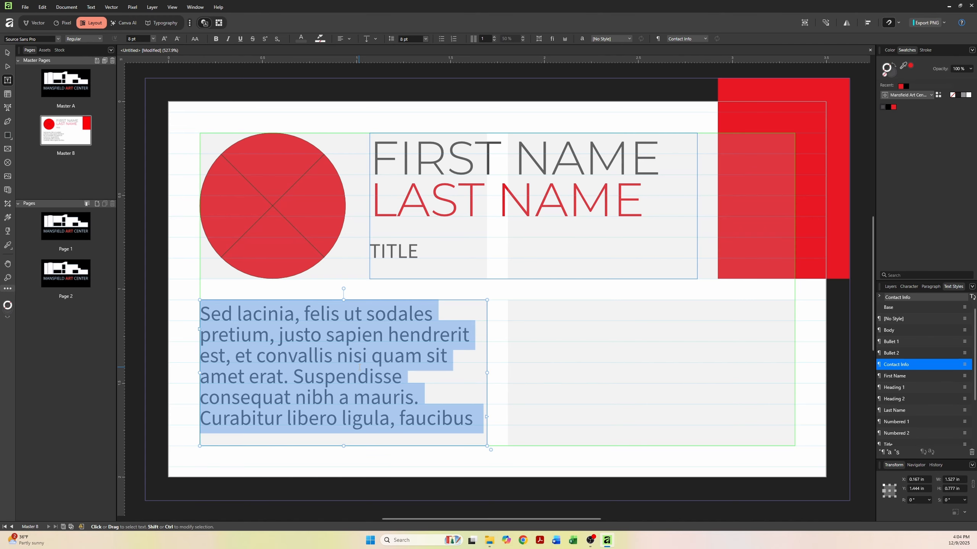
- Replace the placeholder text in the lower contact frame with "Phone Number" and, after a blank line, "Street Address"
text(P)
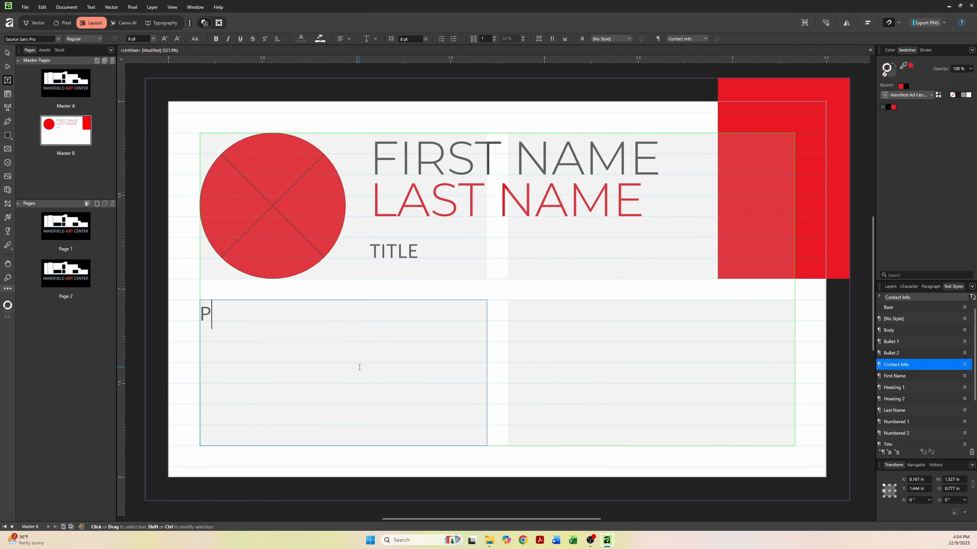
text(hone Number)
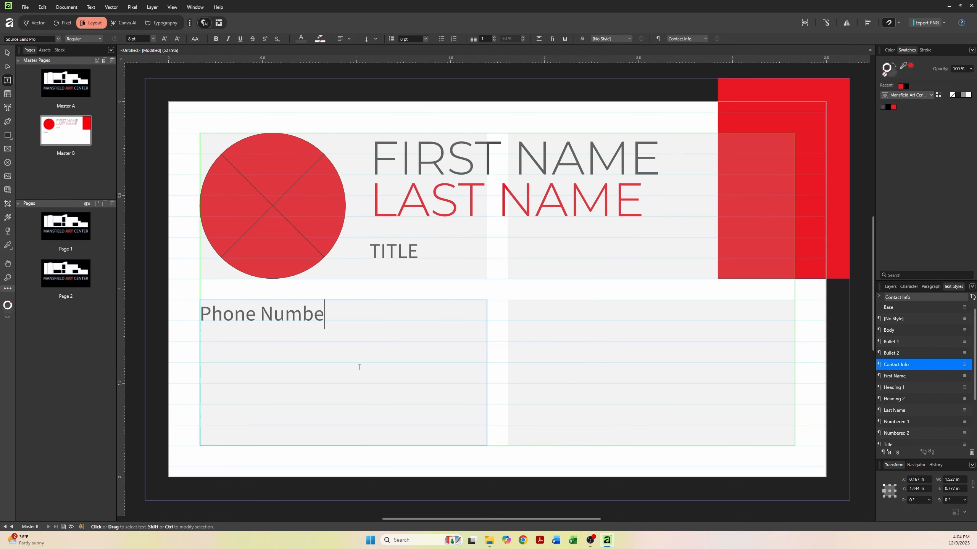
key(Return)
text(A)
key(BackSpace)
text(Streeet)
key(BackSpace)
key(BackSpace)
key(BackSpace)
text(t Address)
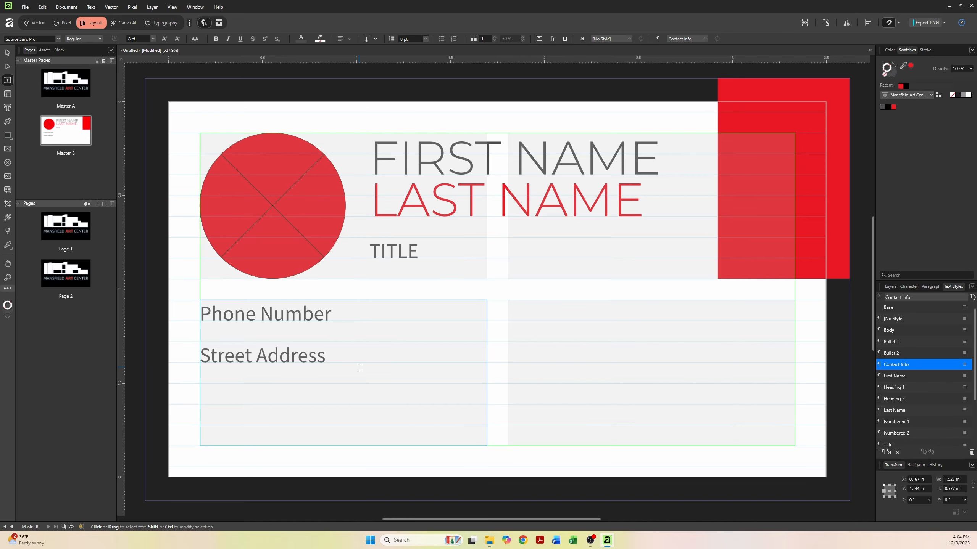
- Add "City, State Zip" under the street address line and, after a blank line, "Email" in the contact frame
key(Return)
text(City, State Zip)
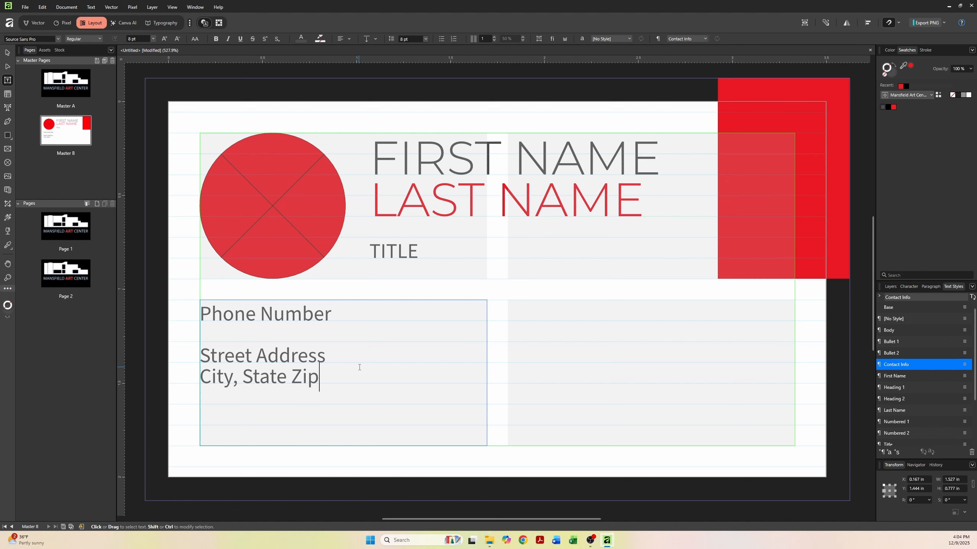
key(Return)
key(Return)
text(Em)
key(BackSpace)
text(ail)
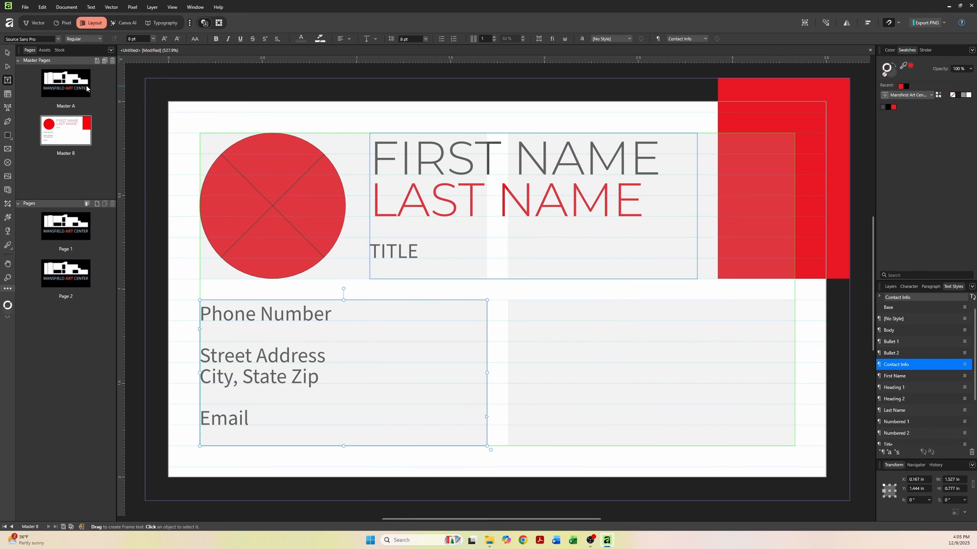
click(8, 53)
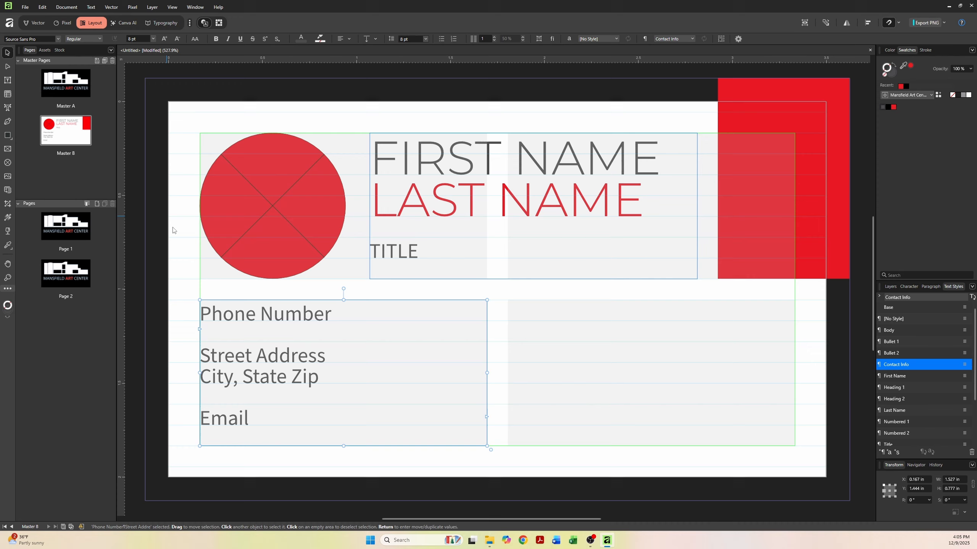
click(194, 247)
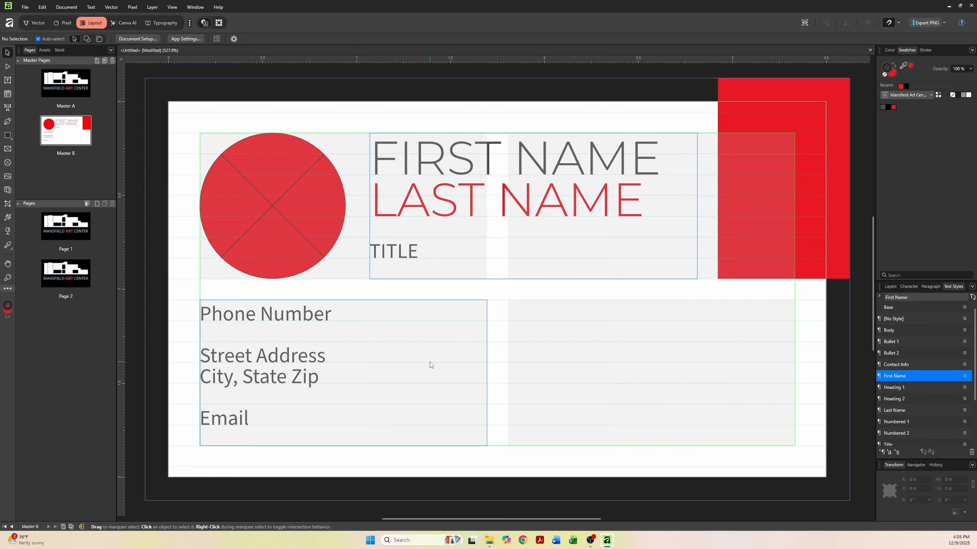
- Shift the contact text frame right to make room for icons and draw a picture frame about 0.112 in square beside "Phone Number"
drag(355, 363, 396, 365)
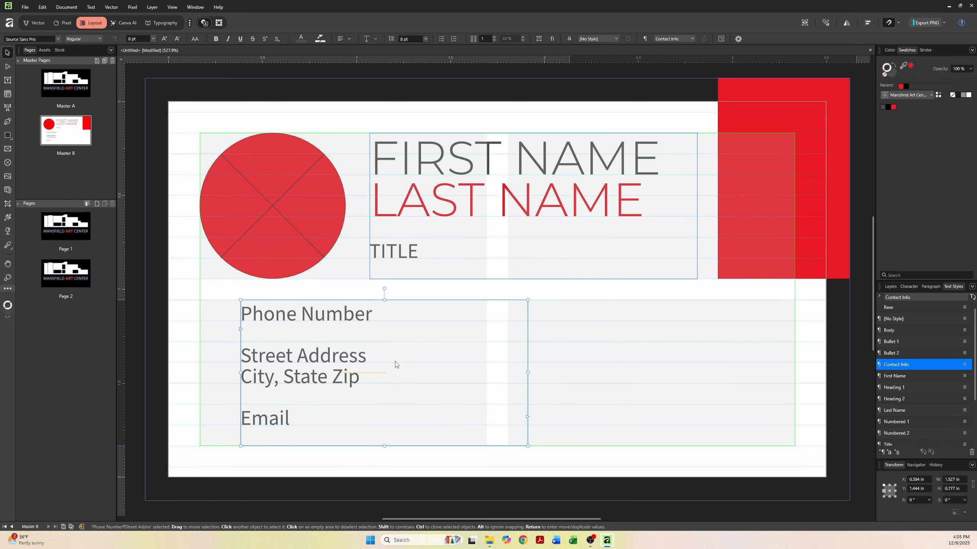
click(198, 344)
click(8, 149)
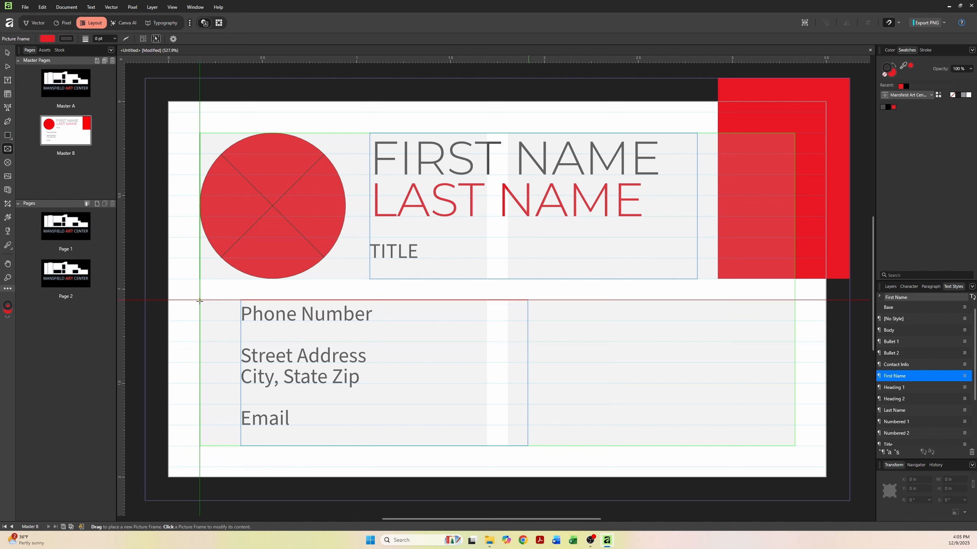
drag(199, 300, 223, 318)
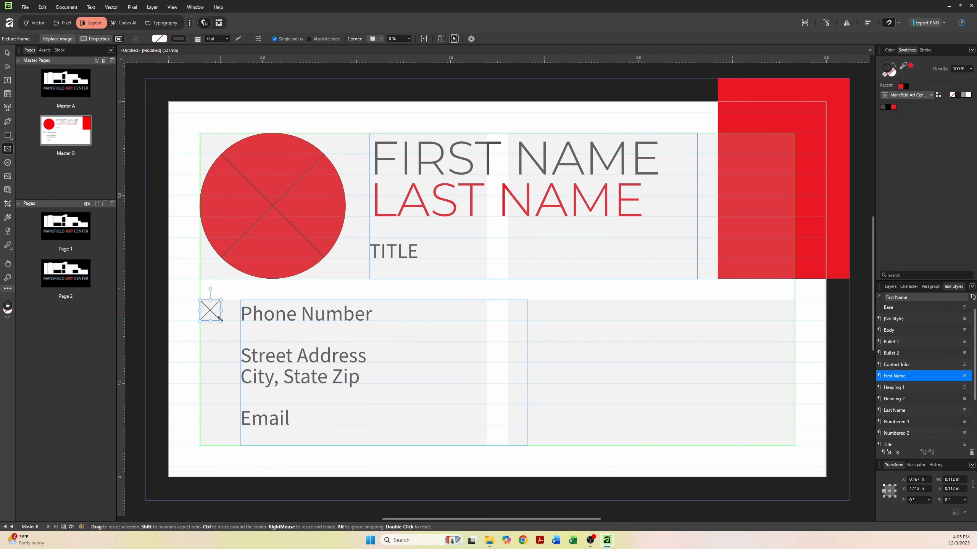
- Set the small picture frame's image scaling to Scale to Minimum Fit
click(90, 39)
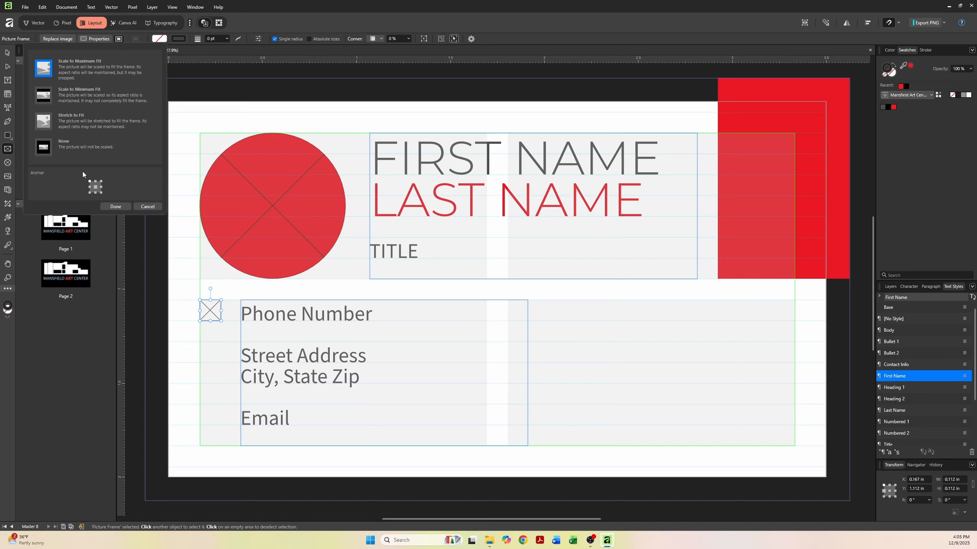
click(44, 96)
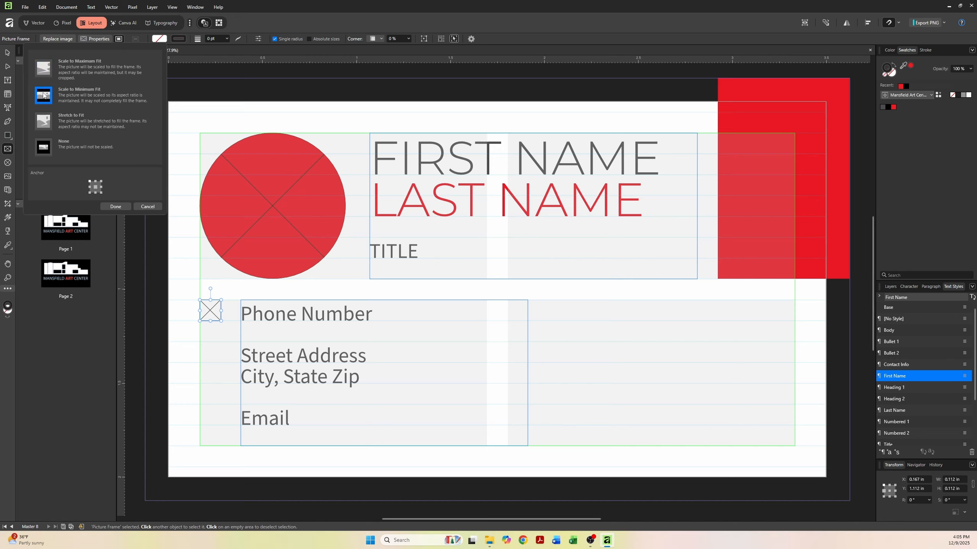
click(115, 207)
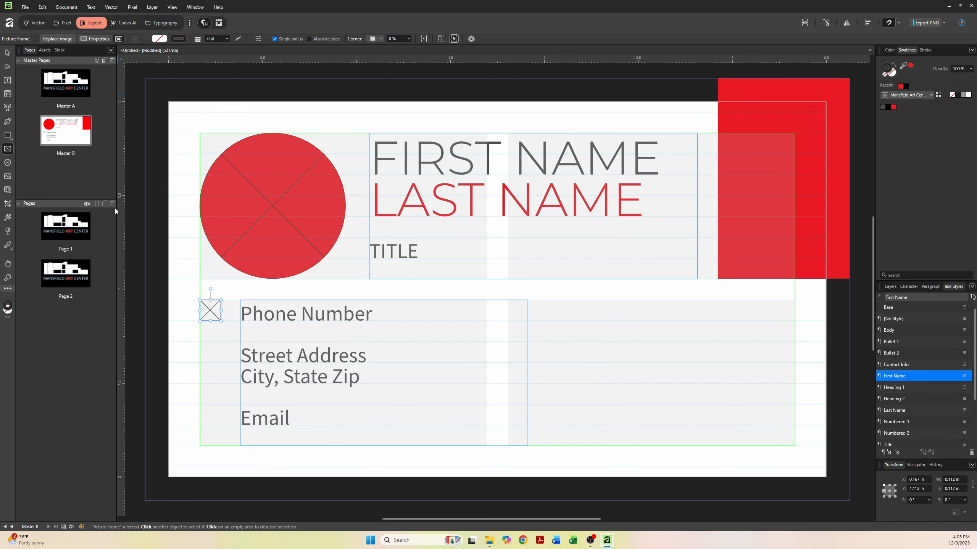
- Fill the small picture frame with the Phone_Icon file from the Assets folder and deselect it
click(65, 39)
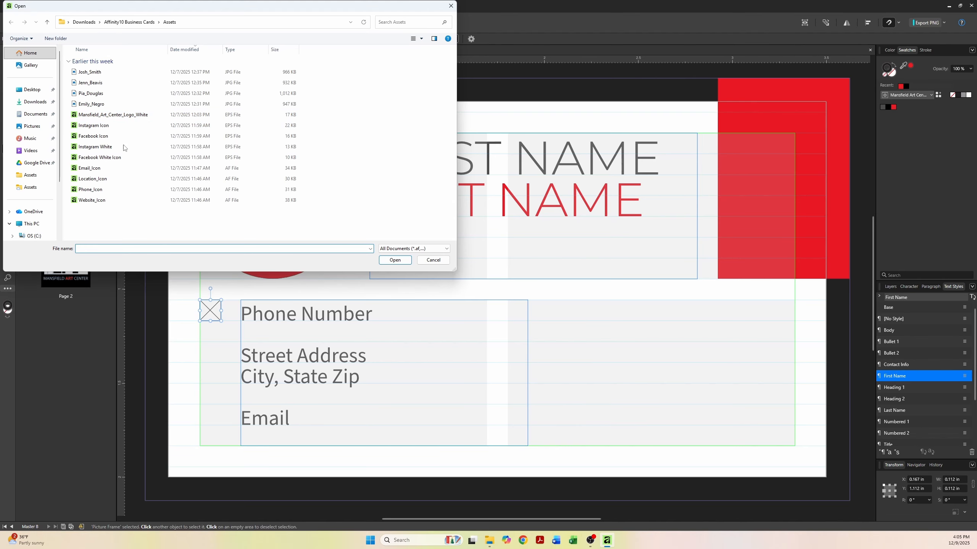
click(119, 192)
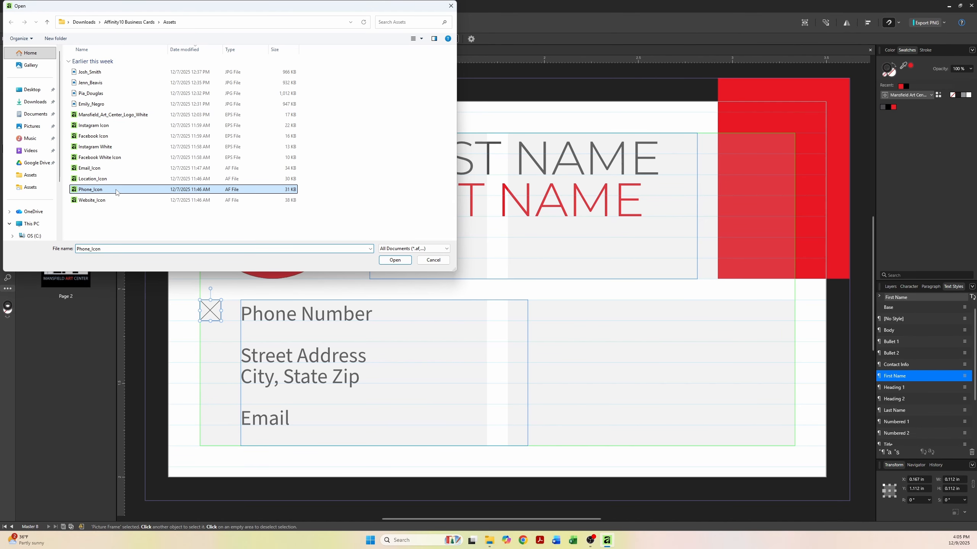
click(386, 264)
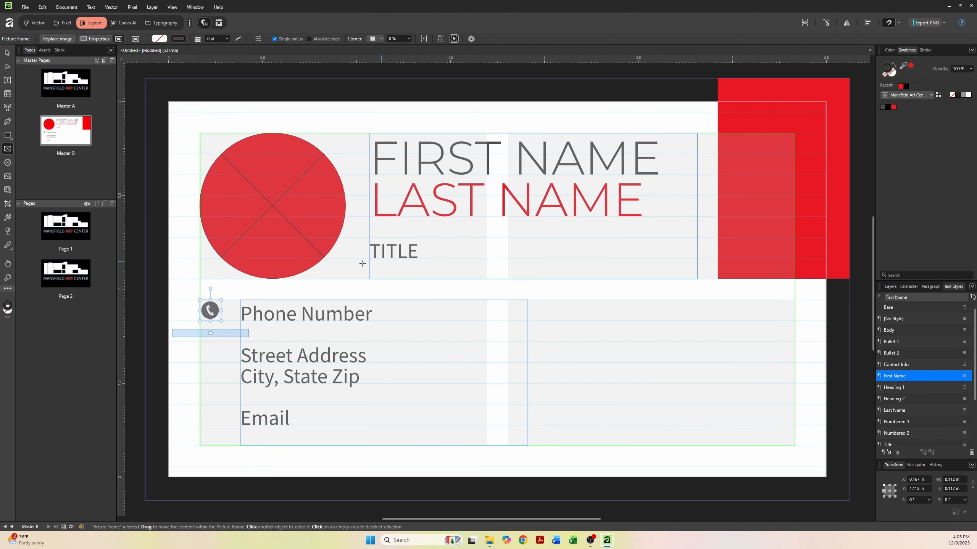
click(7, 52)
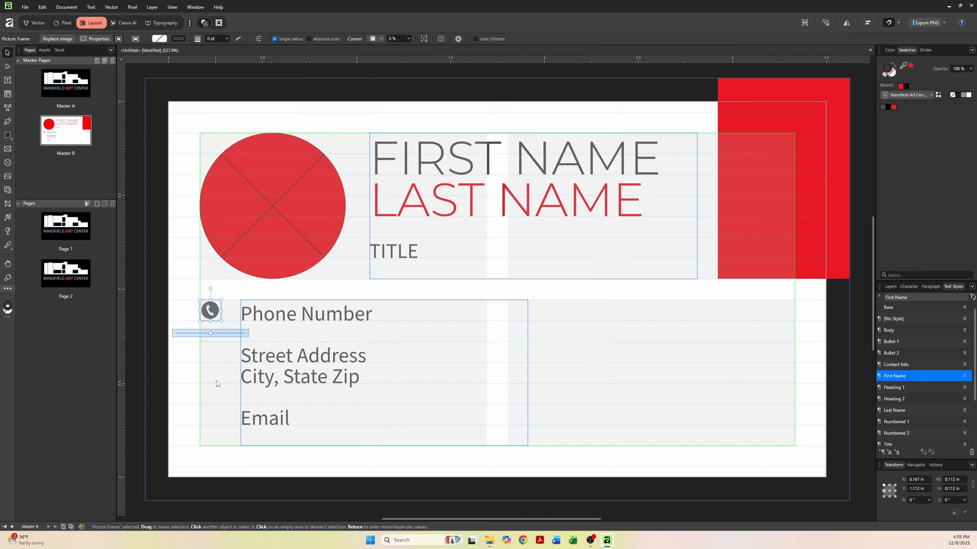
click(216, 383)
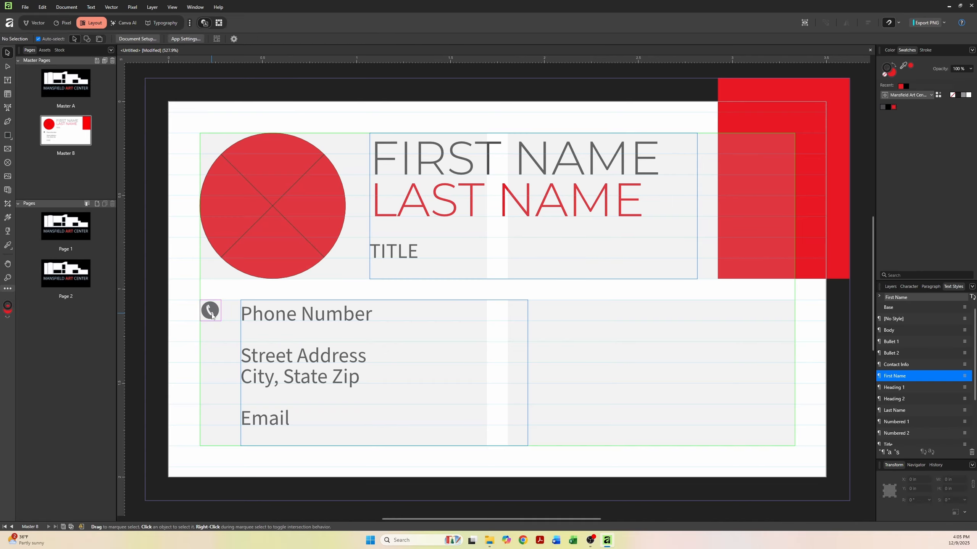
drag(207, 319, 211, 361)
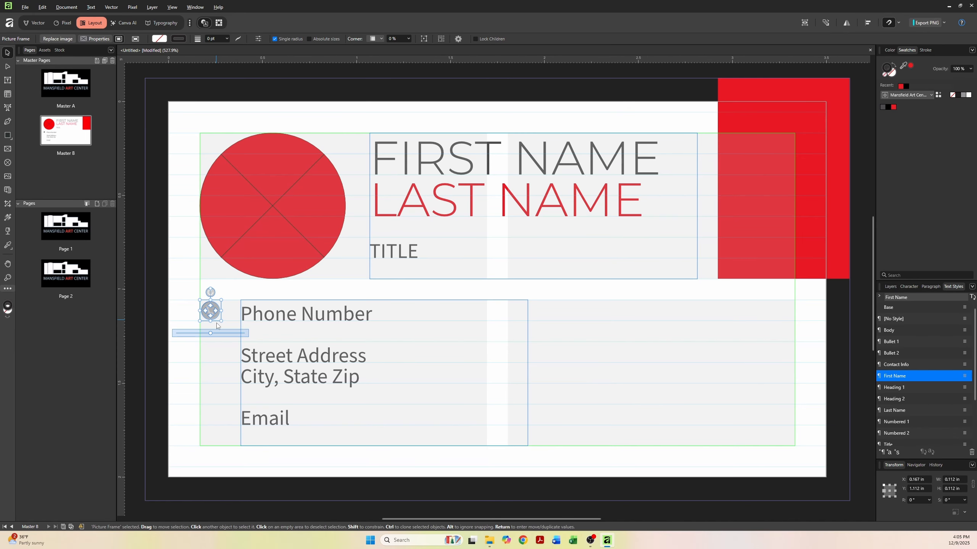
click(209, 325)
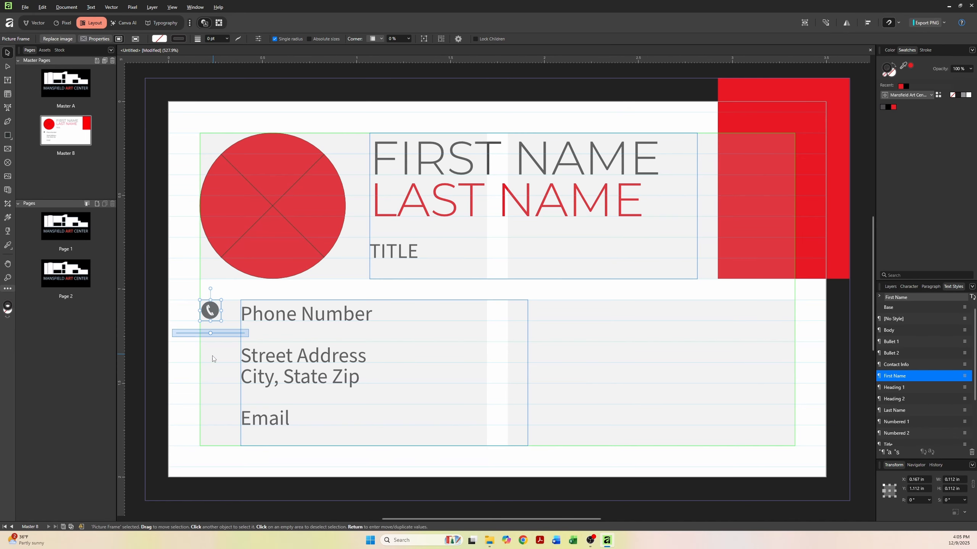
click(210, 314)
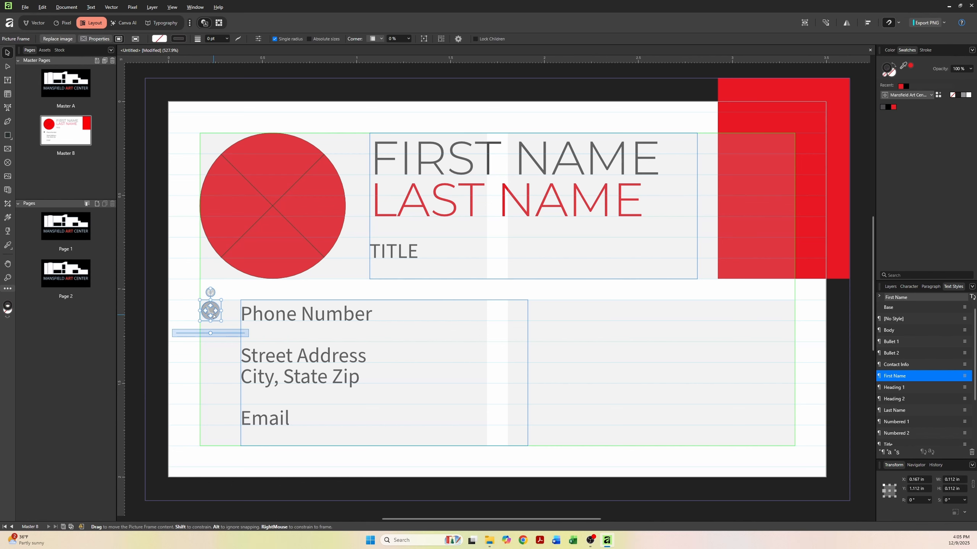
drag(215, 322, 211, 360)
key(ctrl+z)
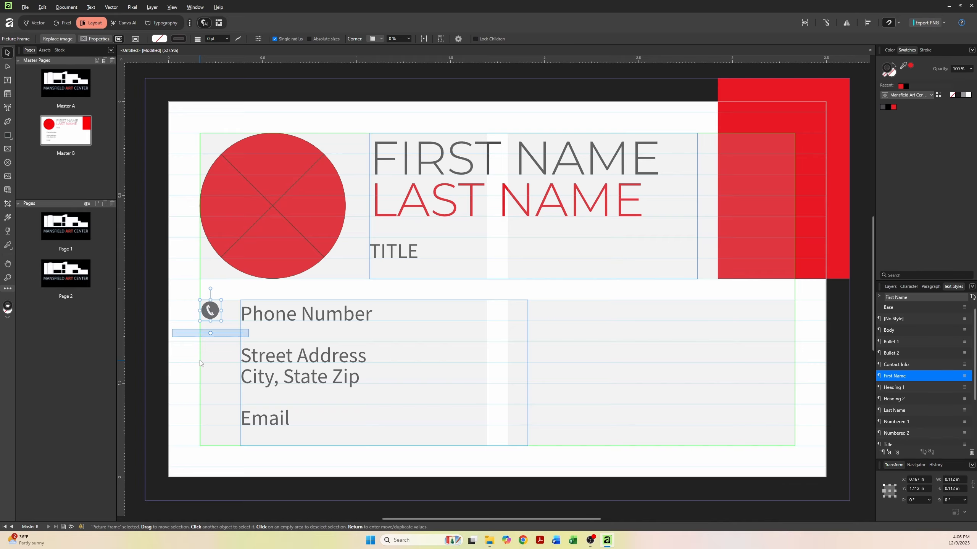
click(180, 367)
click(208, 315)
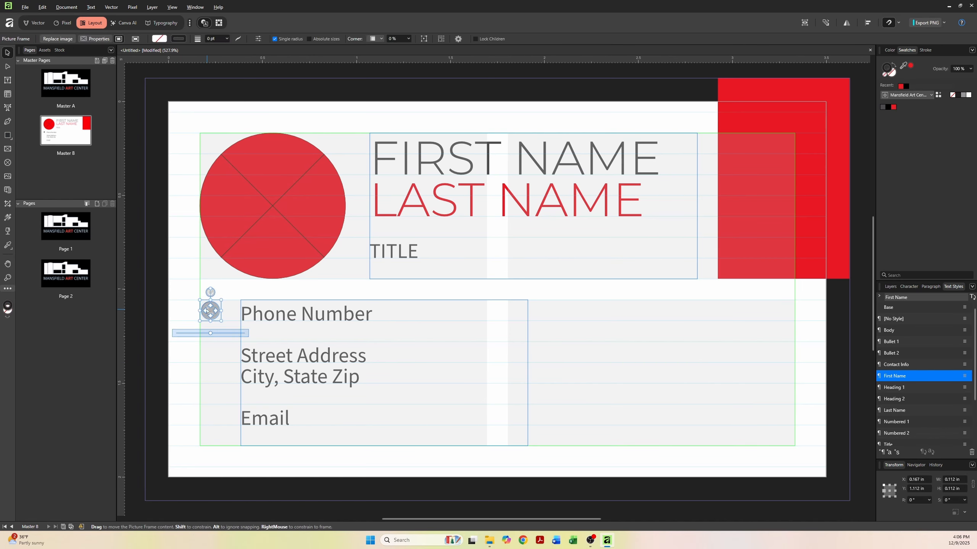
click(207, 322)
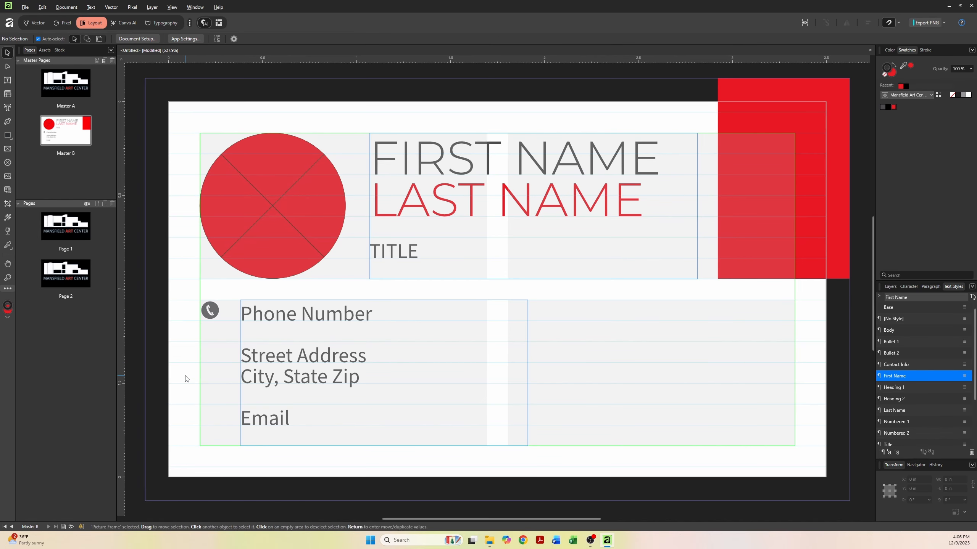
click(208, 312)
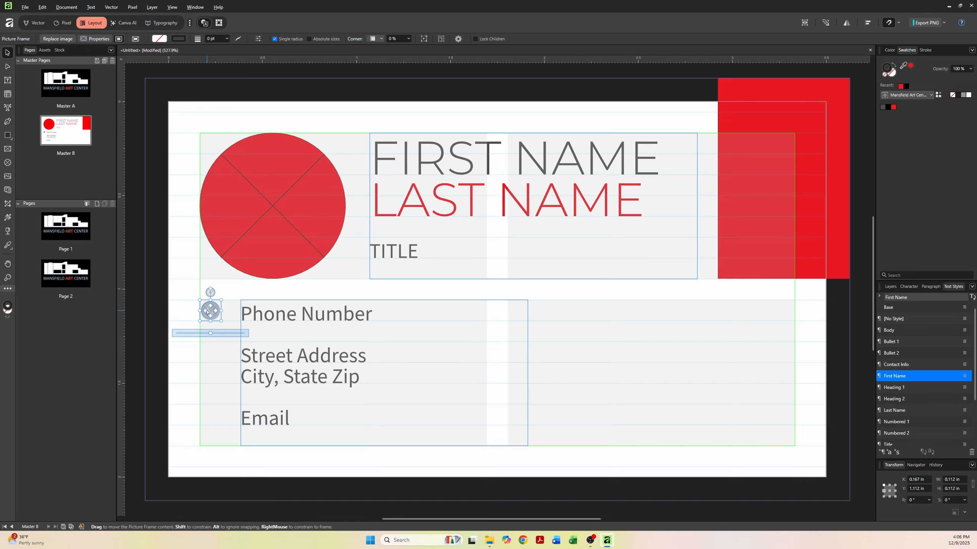
click(208, 375)
- Duplicate the phone icon frame straight down beside "Street Address" and replace the copy's image with Location_Icon
ctrl+drag(211, 311, 212, 354)
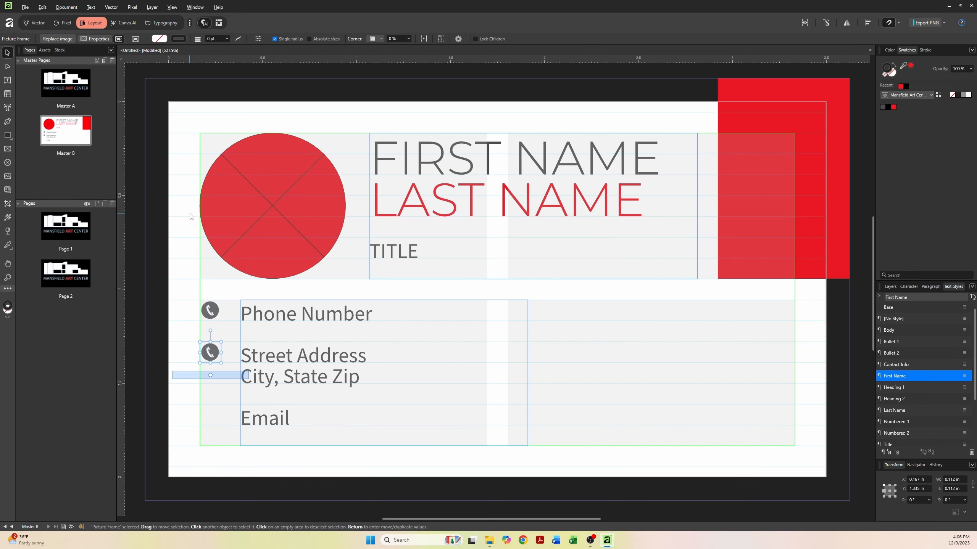
click(53, 40)
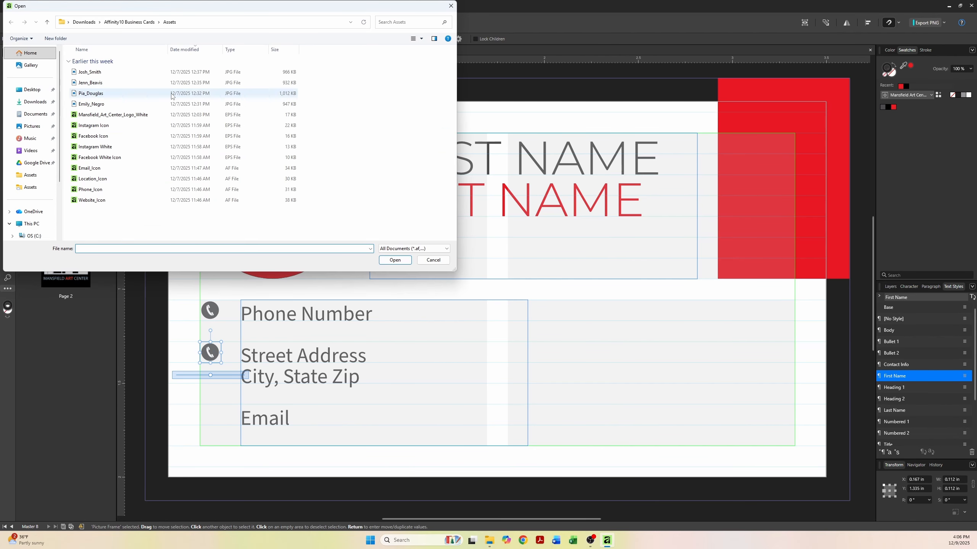
click(125, 179)
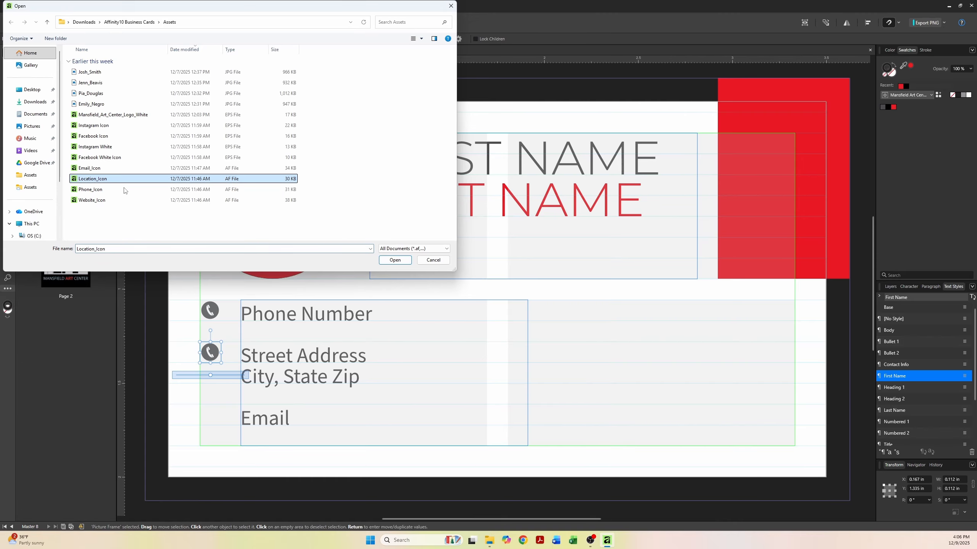
click(384, 260)
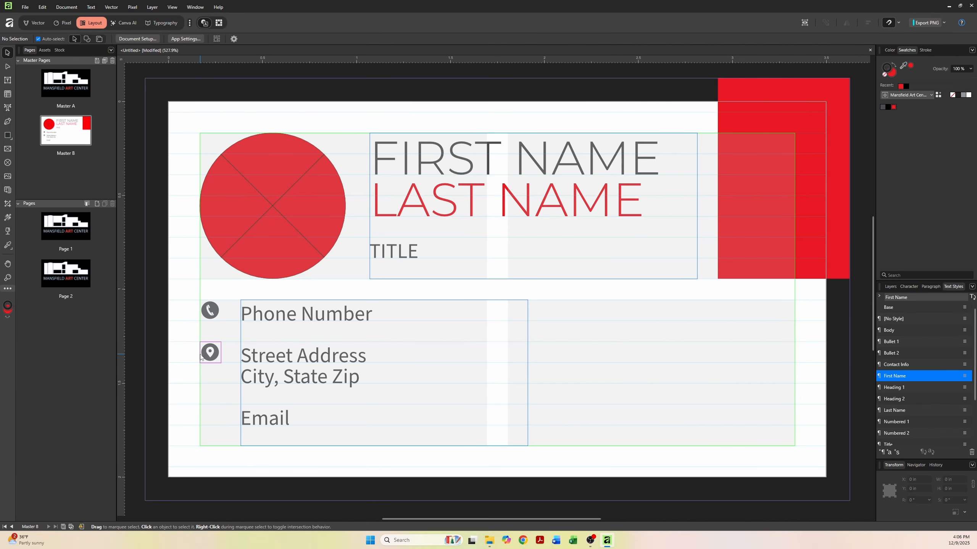
- Duplicate the phone icon frame down beside "Email" and replace the copy's image with Email_Icon
click(210, 311)
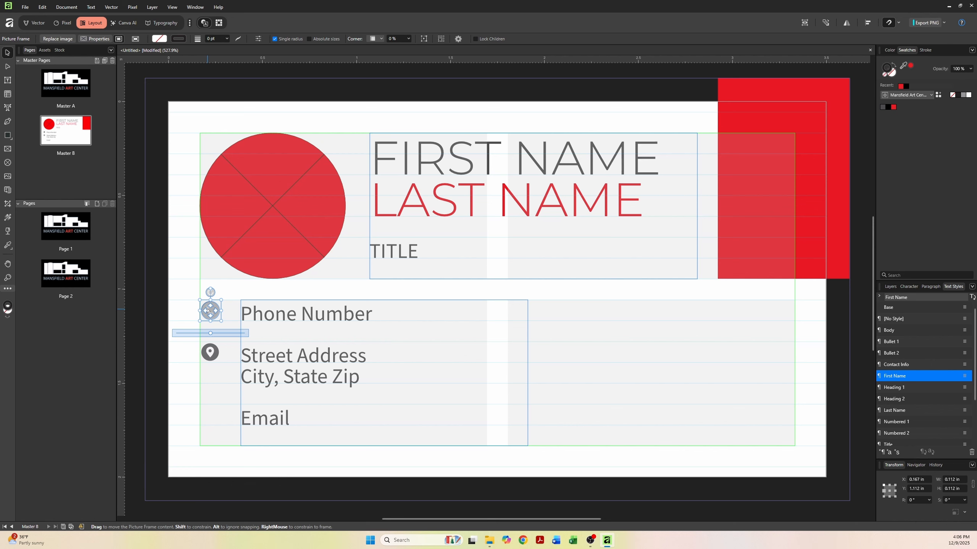
drag(207, 311, 210, 419)
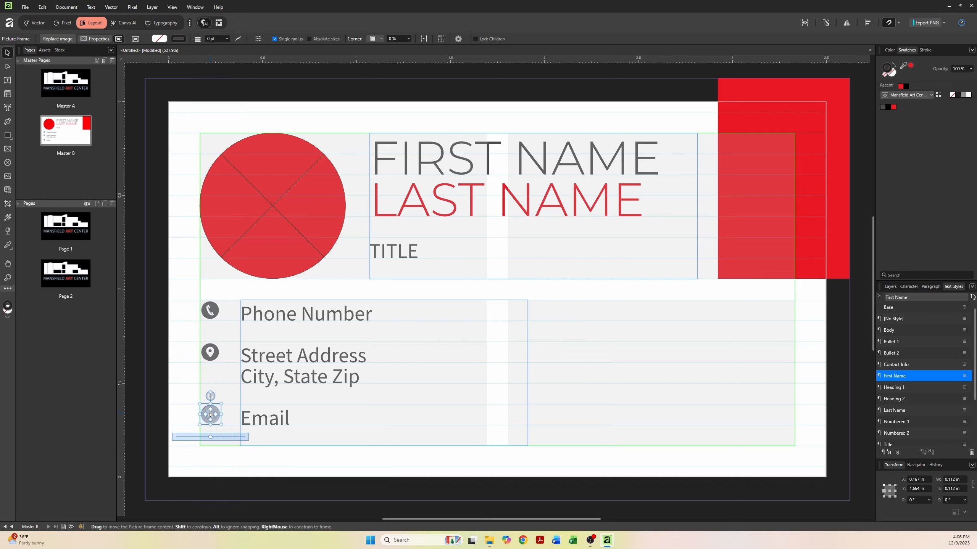
click(54, 38)
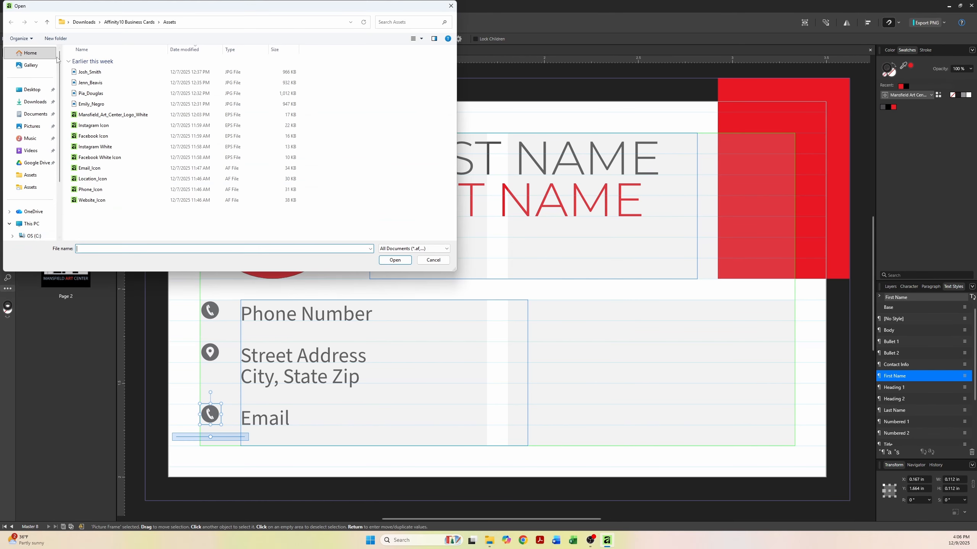
click(107, 171)
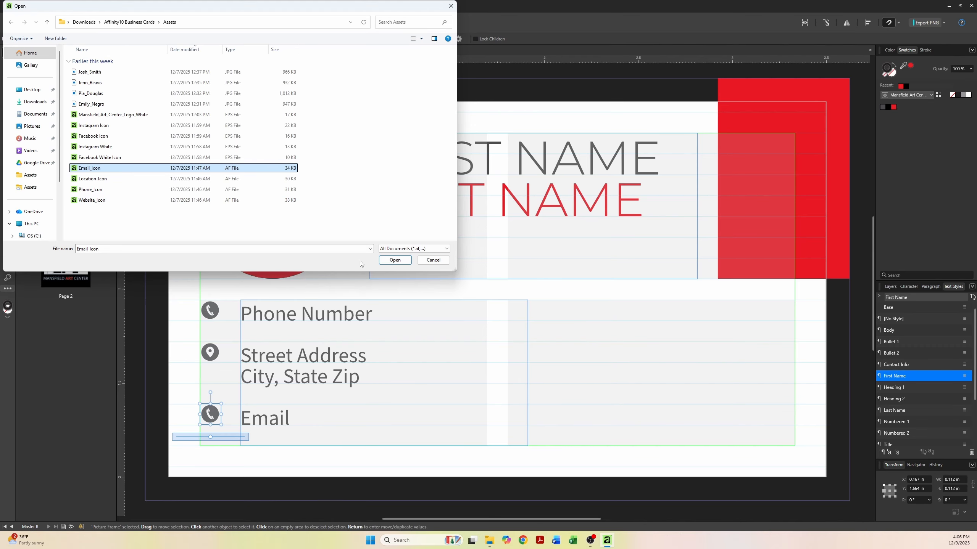
click(396, 261)
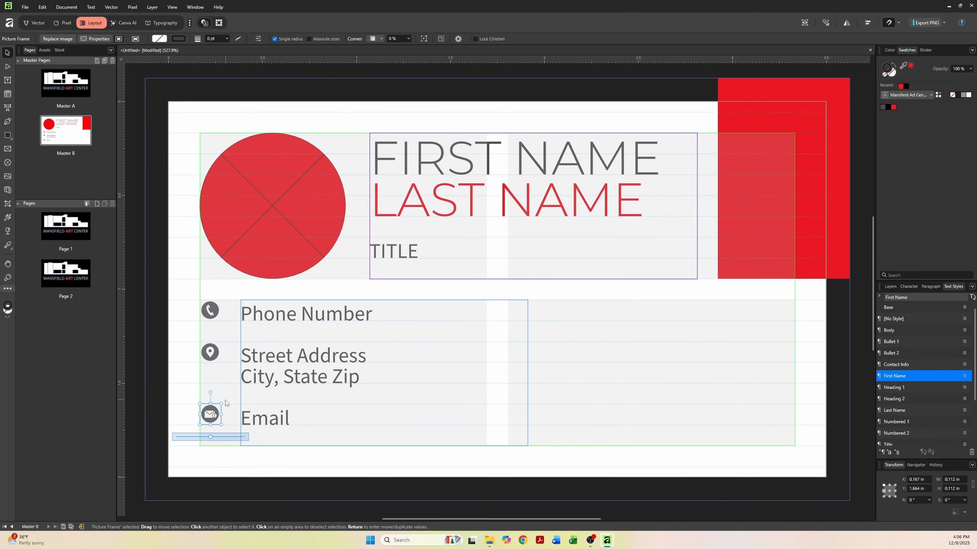
click(192, 384)
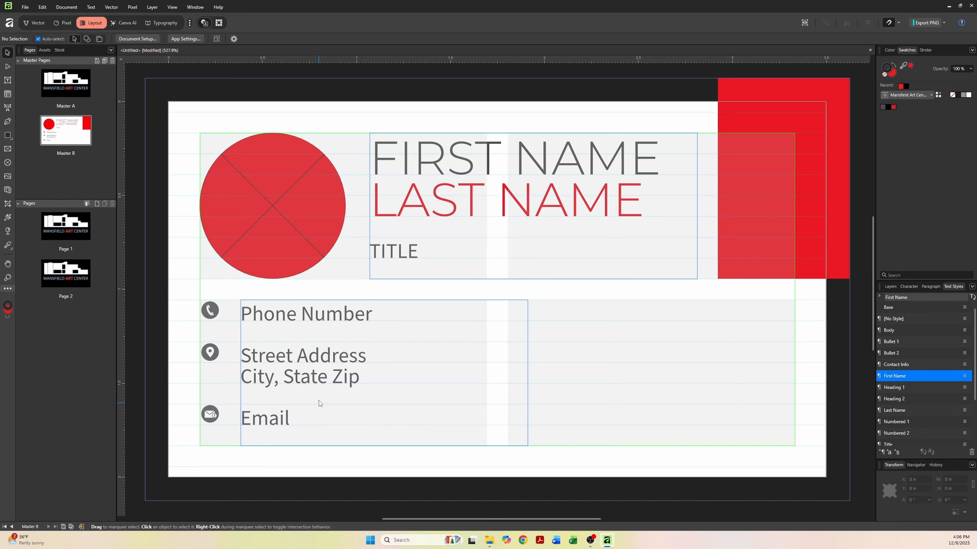
- Shrink the circular photo frame to about 0.658 in across and extend the name text frame's left edge to meet the circle
click(285, 265)
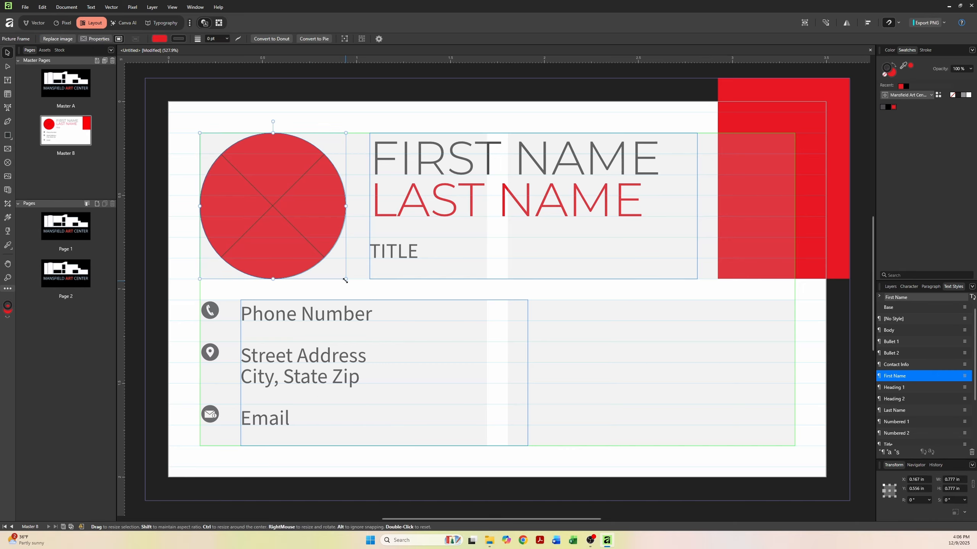
drag(346, 281, 320, 261)
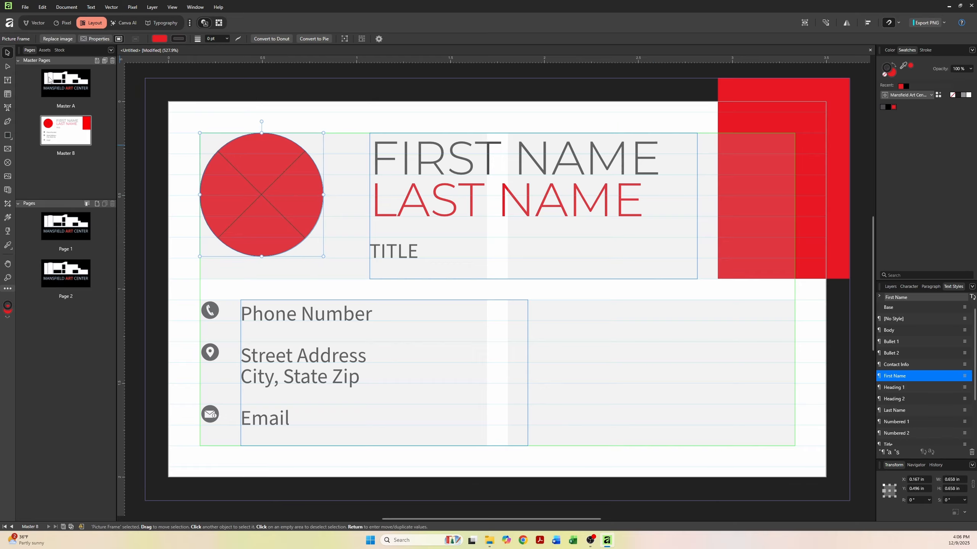
click(386, 166)
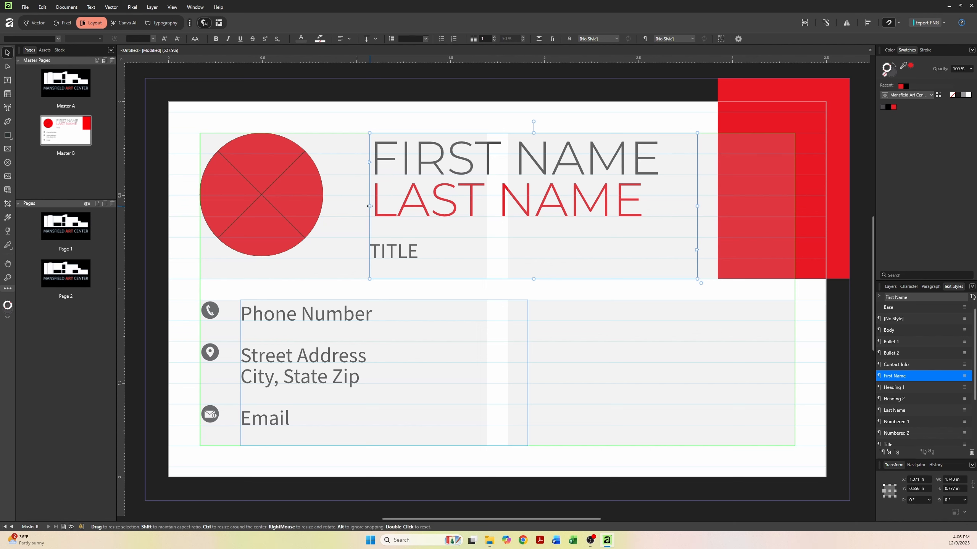
drag(369, 207, 323, 206)
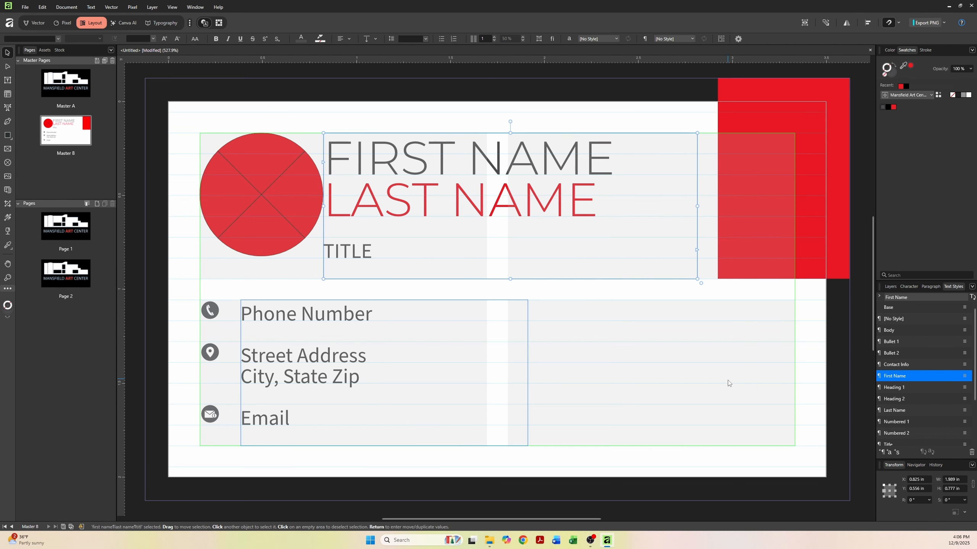
- Narrow the name text frame by 8 pt from its fixed right edge to leave a gap beside the photo circle
click(895, 492)
click(962, 480)
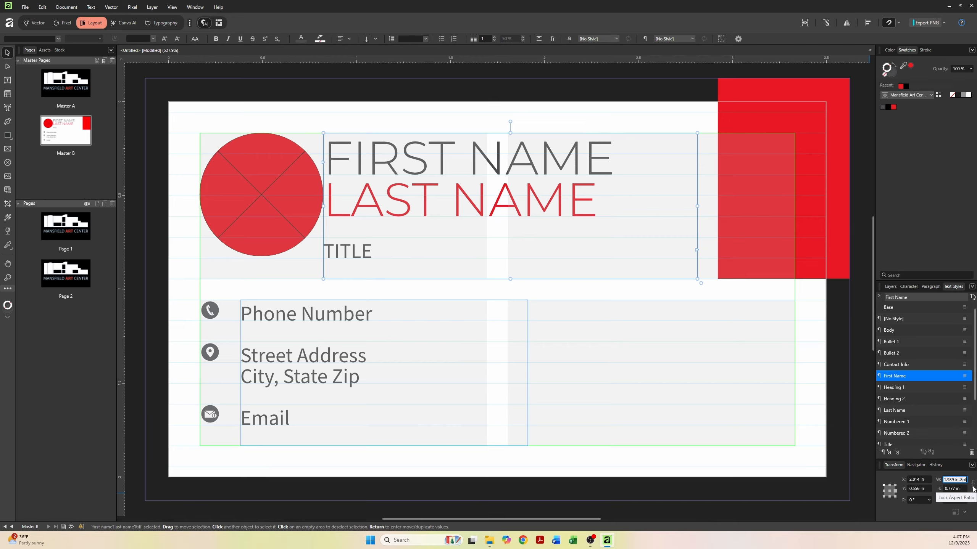
text(-8pt)
key(Return)
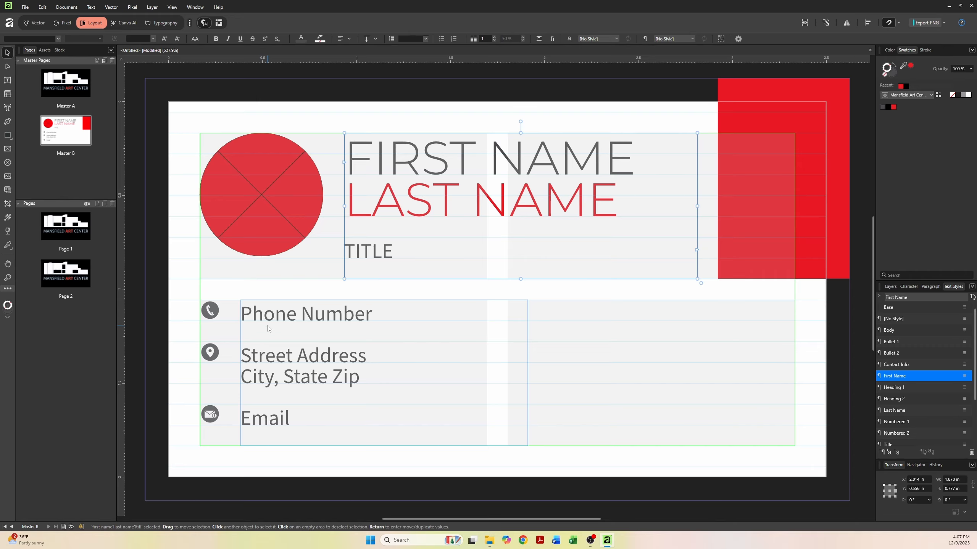
- Move the contact info text frame left toward the icons, leaving a narrow gap beside them, at X about 1.824 in
drag(269, 326, 248, 329)
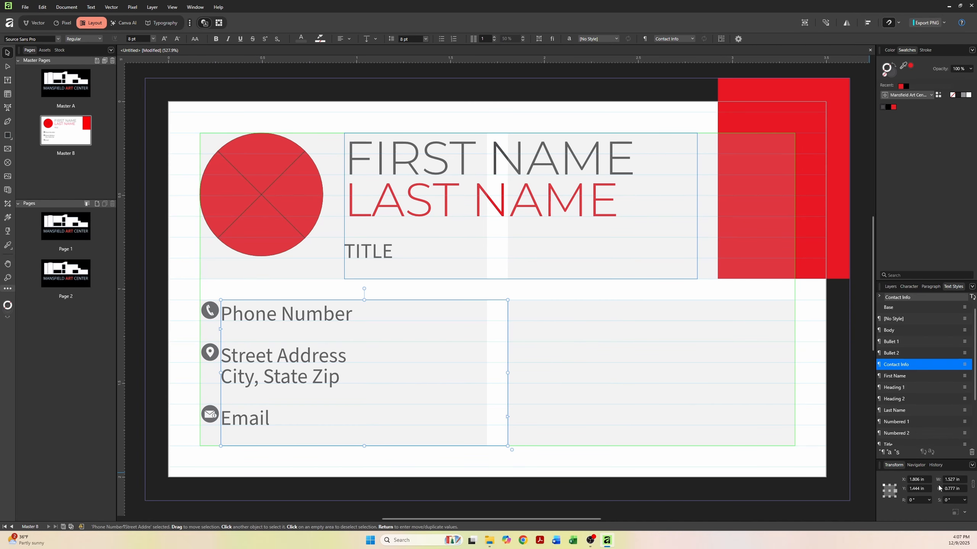
click(925, 479)
key(Return)
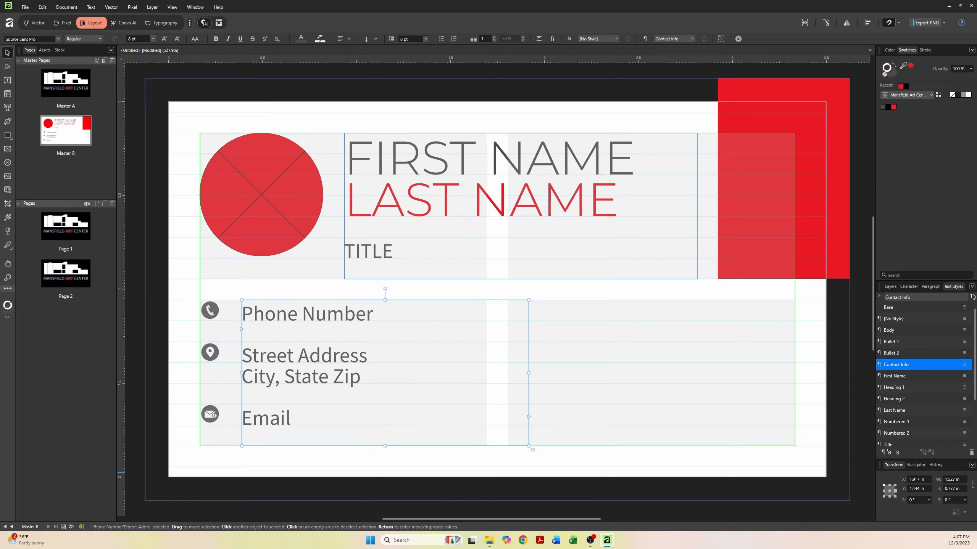
click(183, 309)
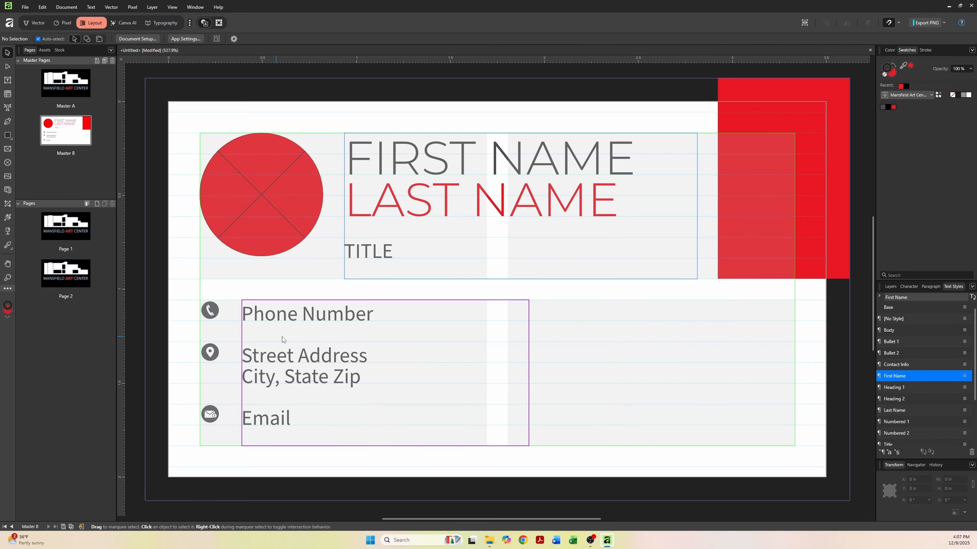
drag(283, 339, 268, 337)
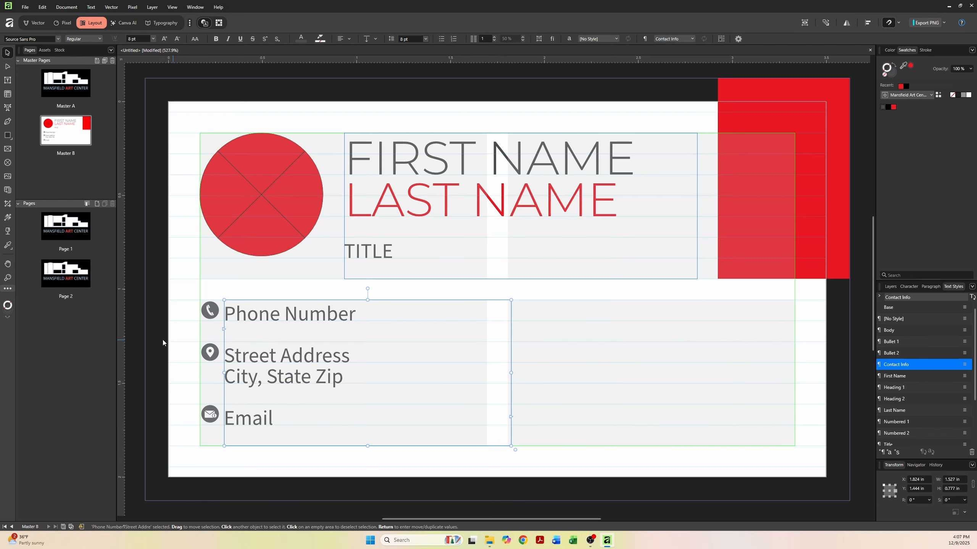
click(158, 339)
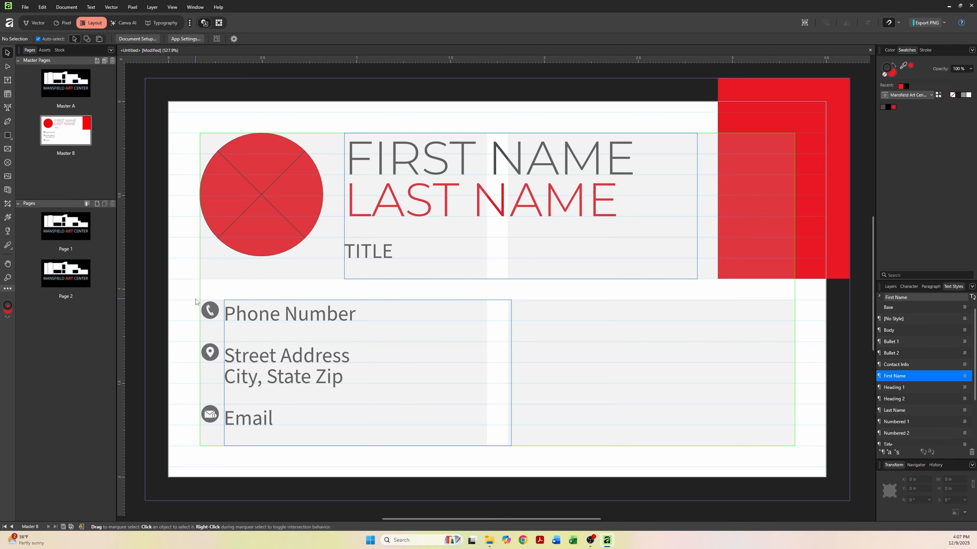
- Shift the contact text frame and the email icon up about one text line, extending the frame's bottom edge to the lower margin
click(265, 348)
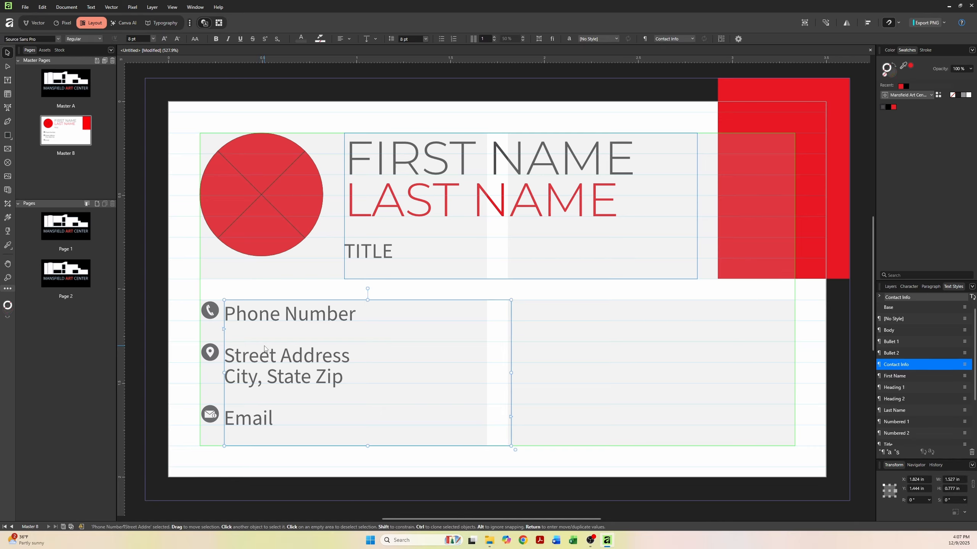
drag(264, 348, 265, 331)
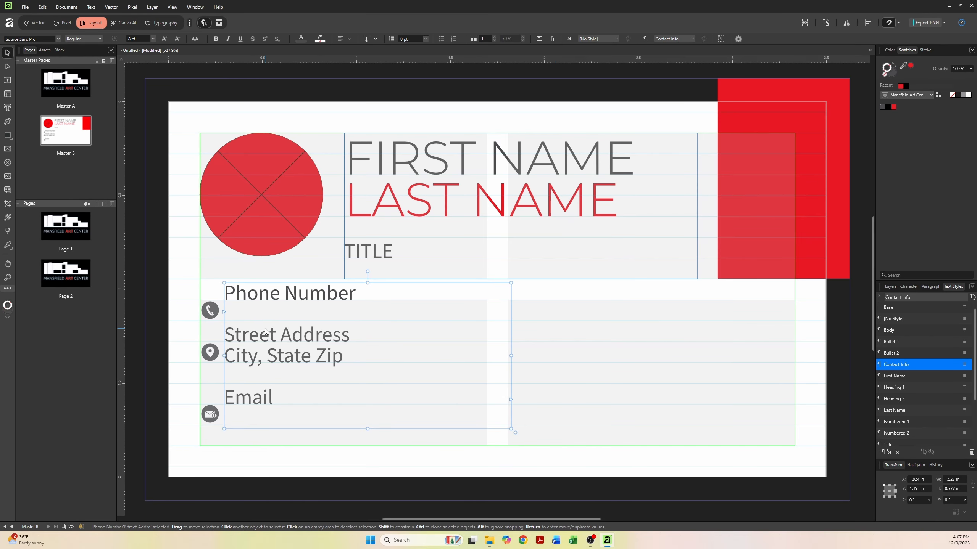
drag(368, 428, 368, 446)
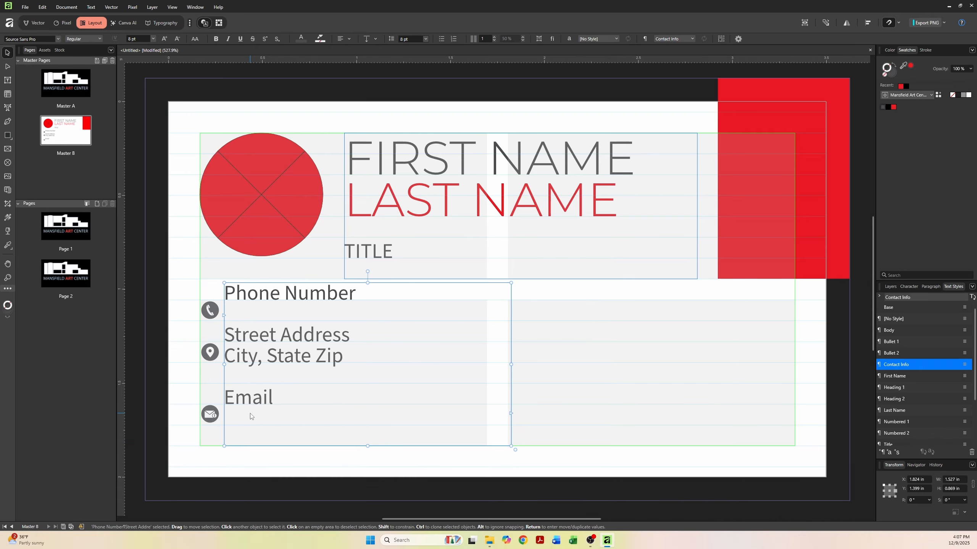
drag(211, 420, 210, 400)
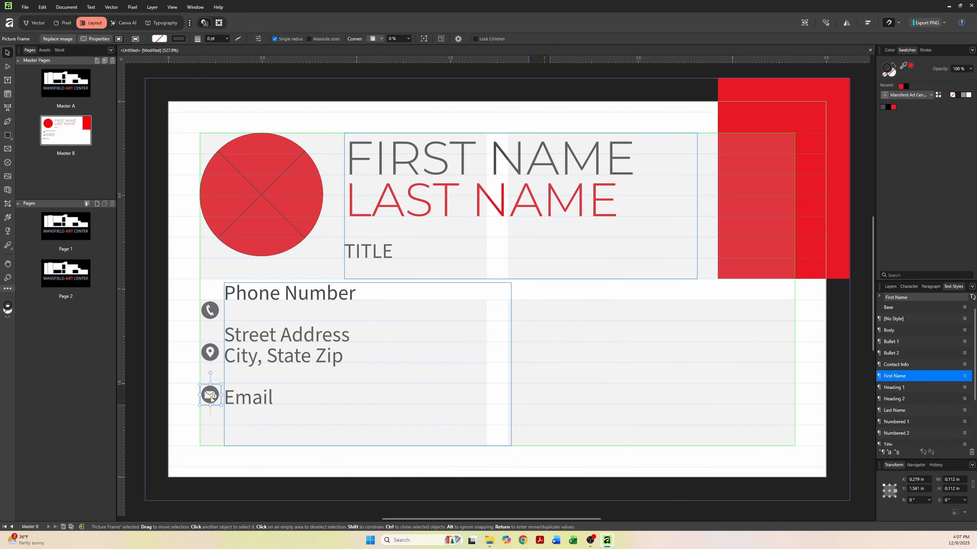
- Add a "Website" line below "Email" in the contact text frame and extend the frame downward to about 0.909 in tall
double_click(275, 399)
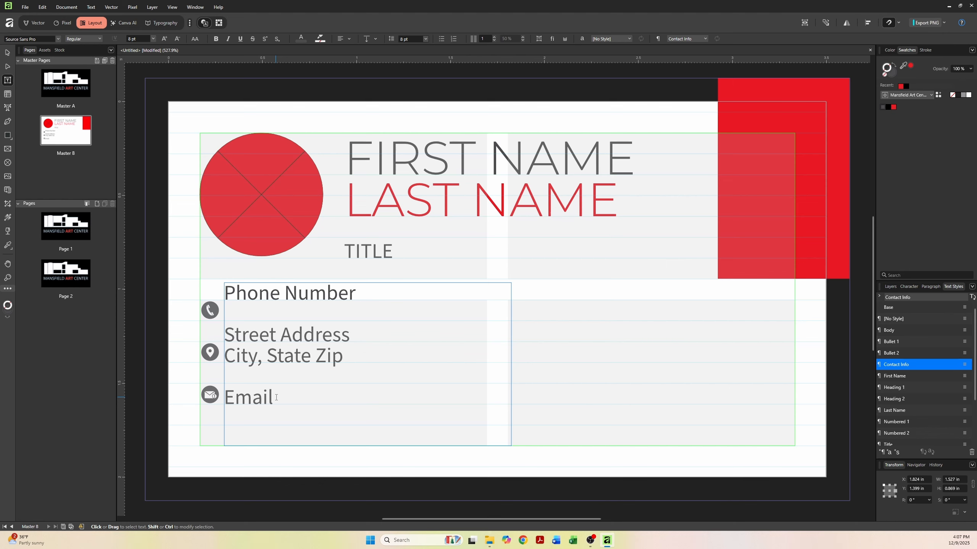
key(Escape)
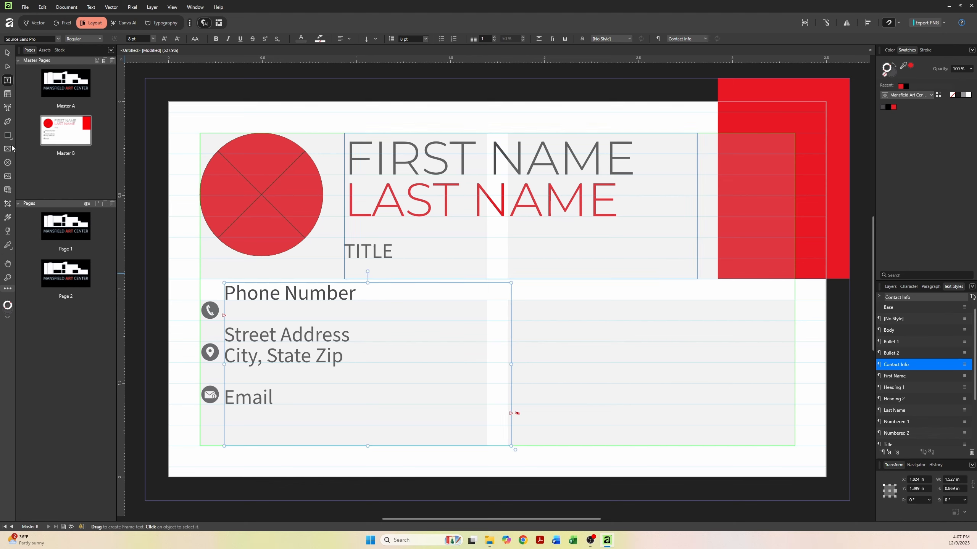
click(4, 53)
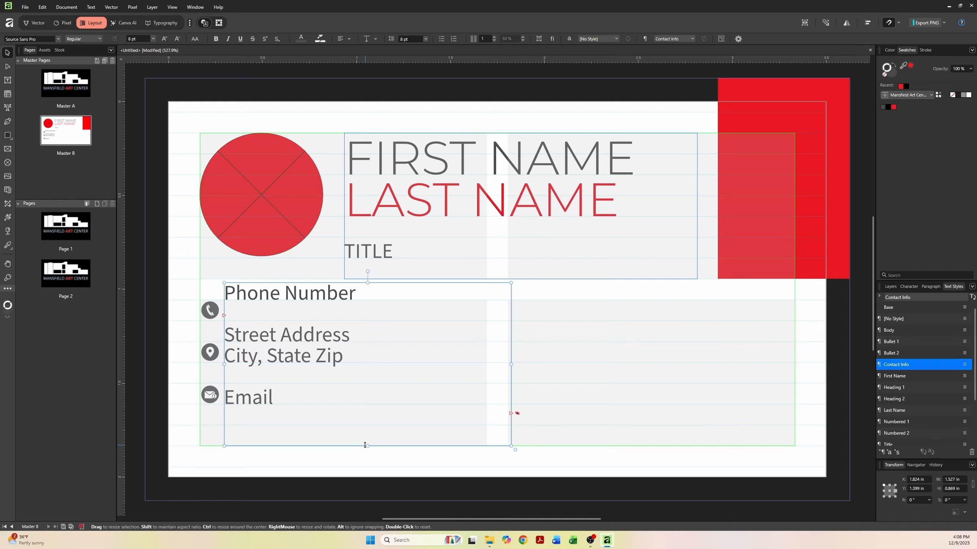
drag(365, 446, 367, 453)
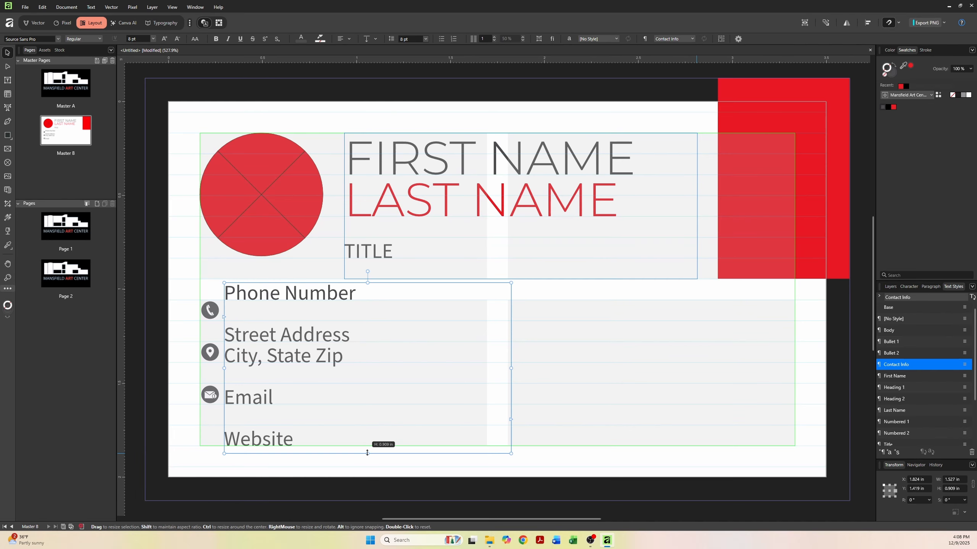
- Duplicate the email icon frame straight down beside "Website" and replace the copy's image with Website_Icon
click(205, 393)
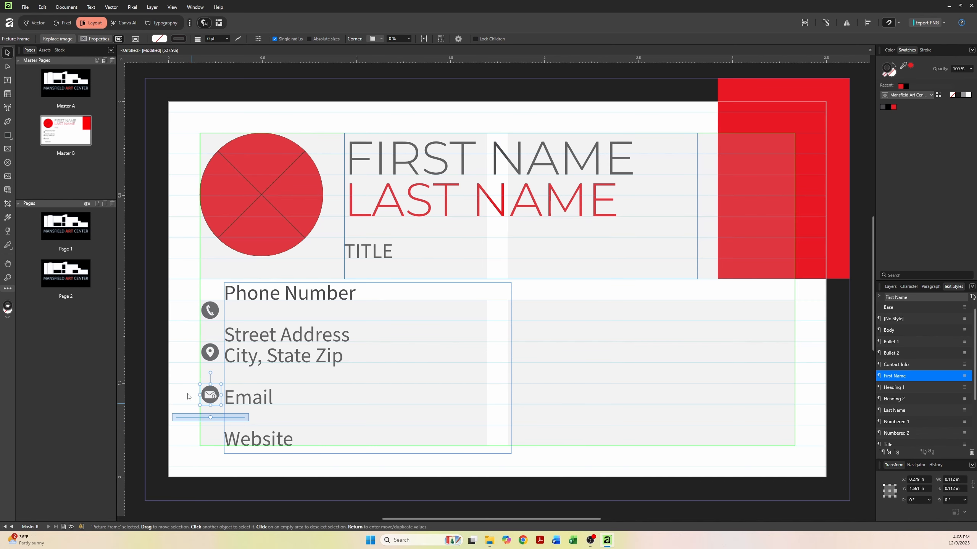
click(196, 399)
drag(205, 407, 205, 449)
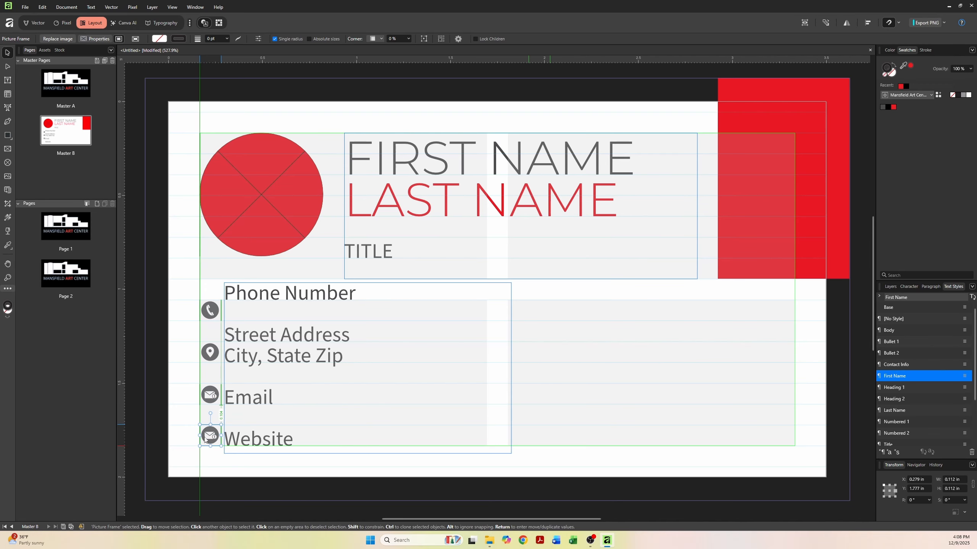
click(51, 41)
click(126, 201)
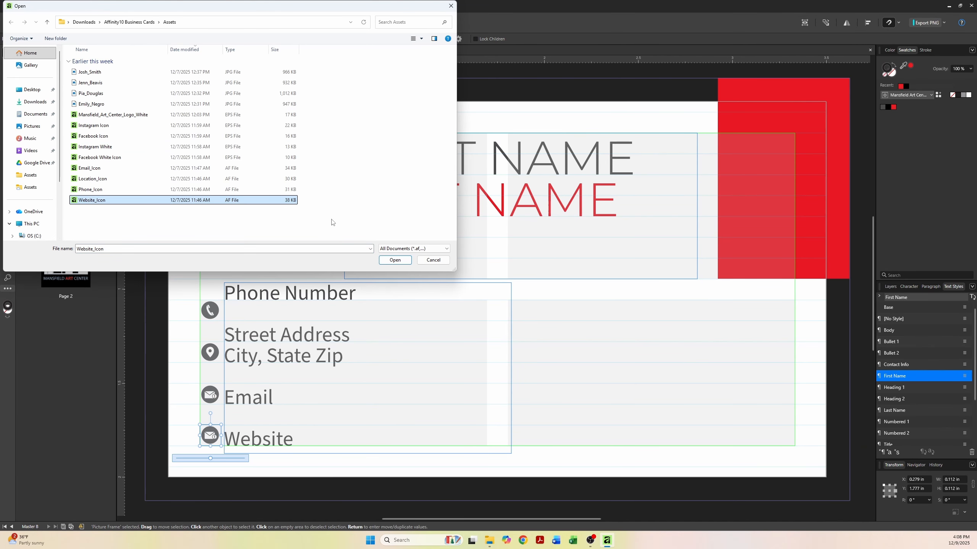
click(394, 260)
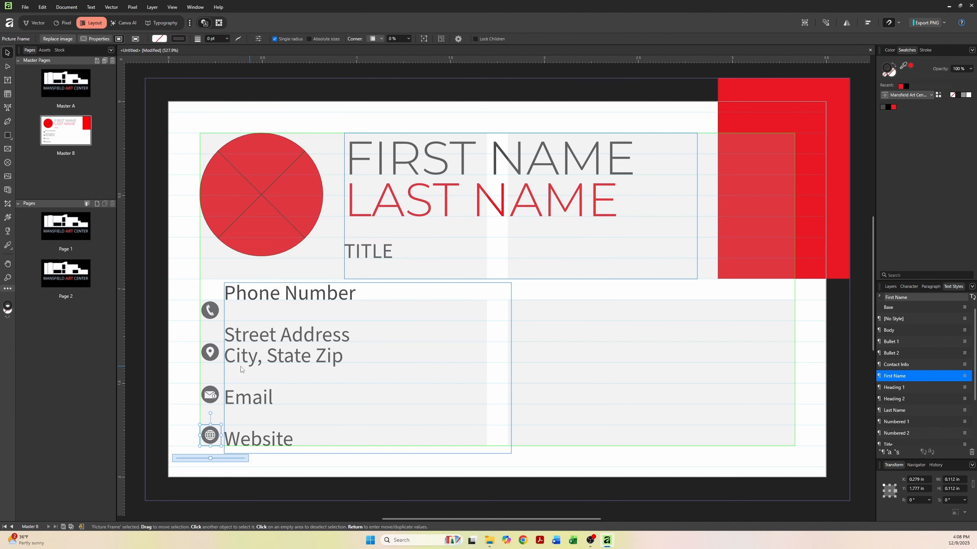
click(169, 311)
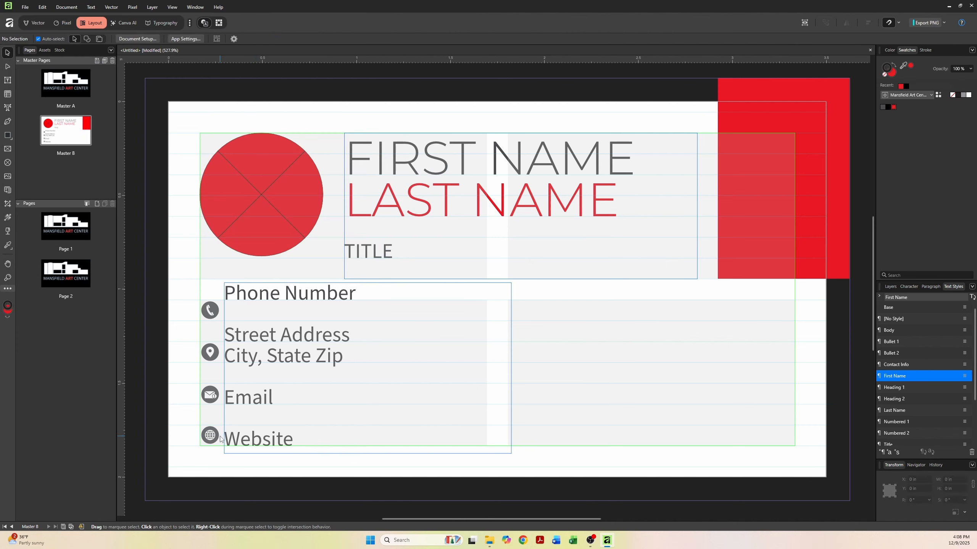
- Draw a square picture frame about 0.216 in wide near the card's lower margin, scaled to minimum fit, and place Facebook Icon in it
click(5, 151)
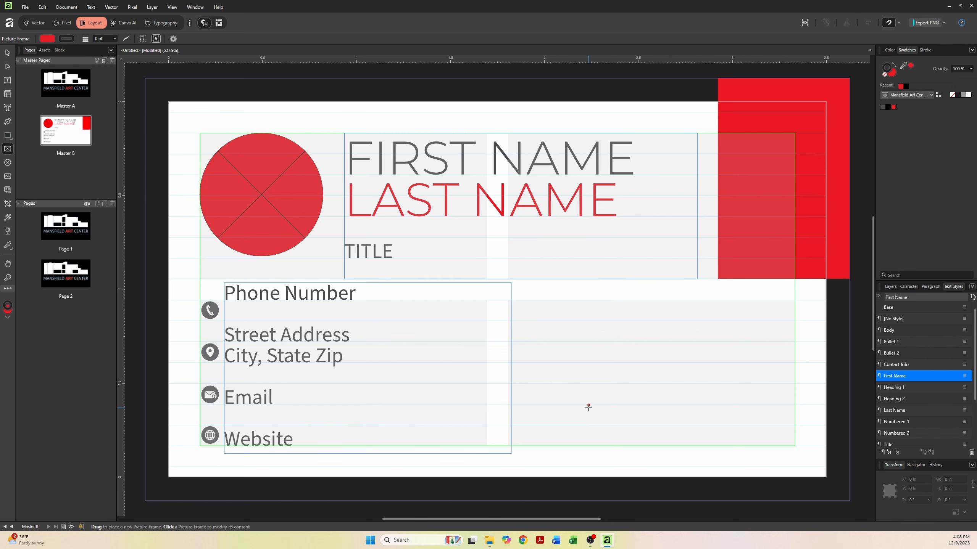
drag(591, 409, 619, 453)
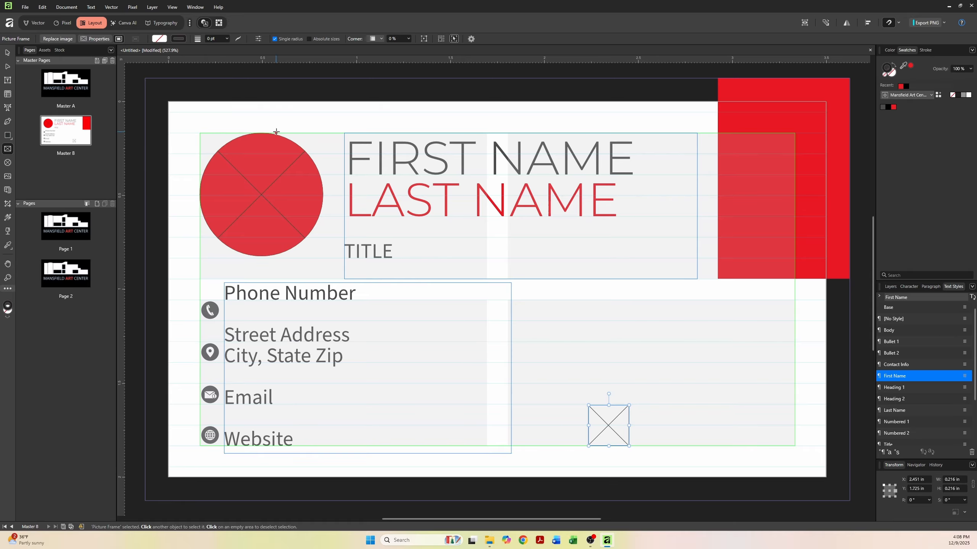
click(97, 39)
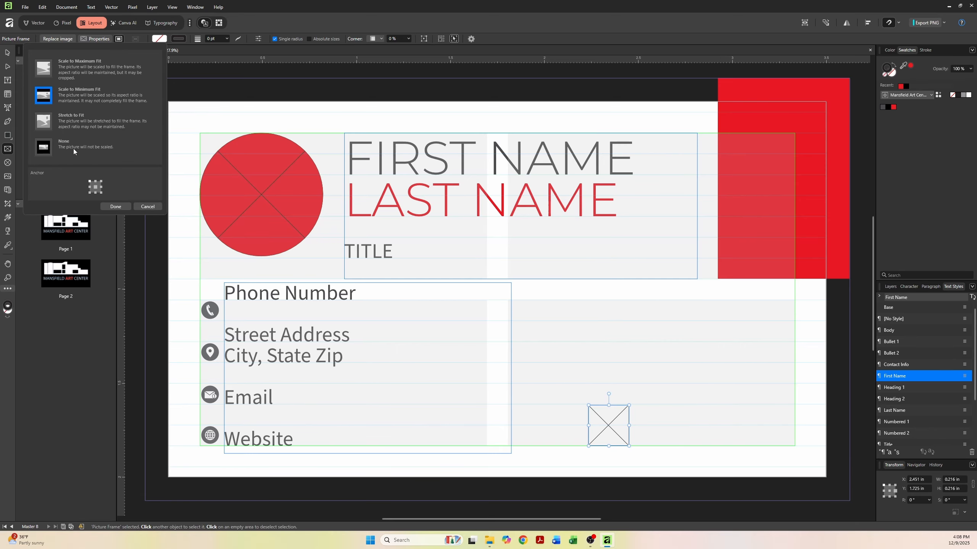
click(119, 210)
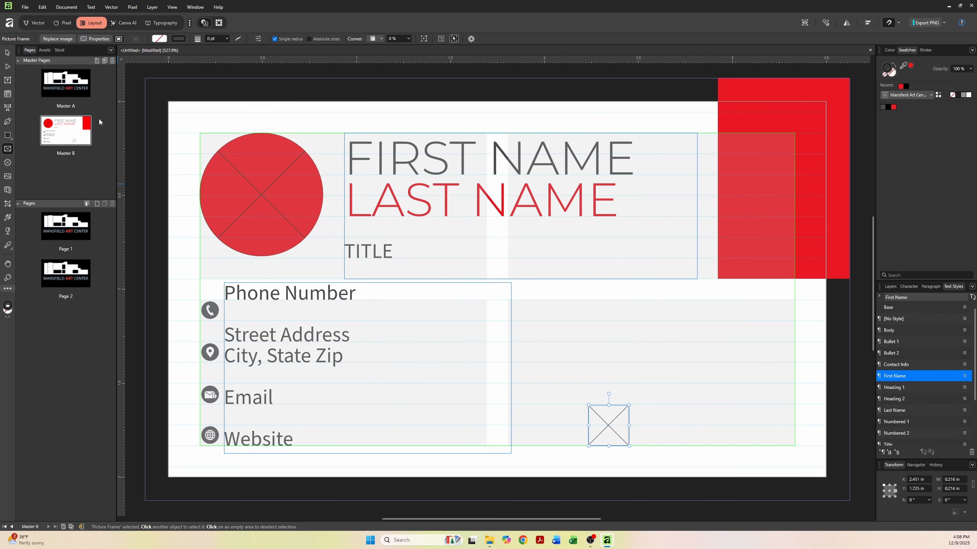
click(52, 40)
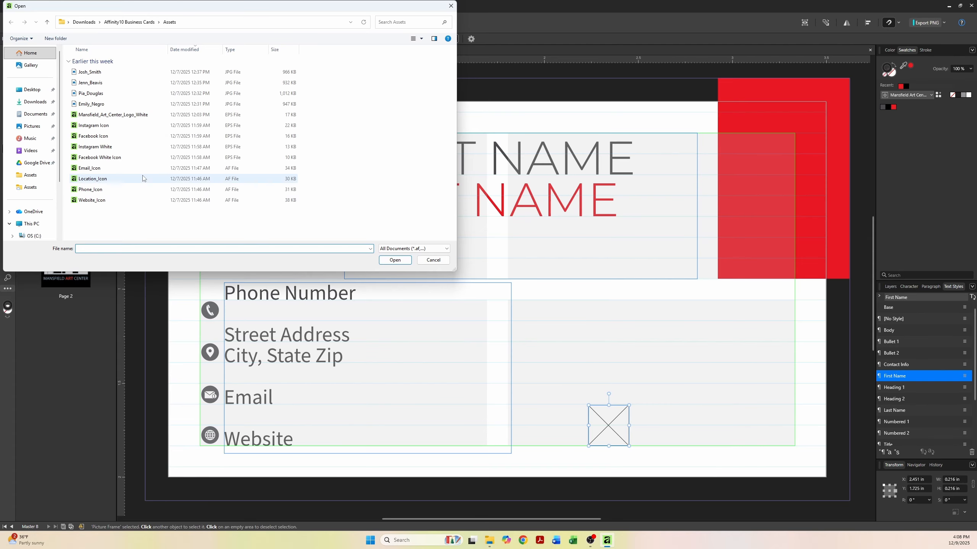
click(119, 137)
click(395, 261)
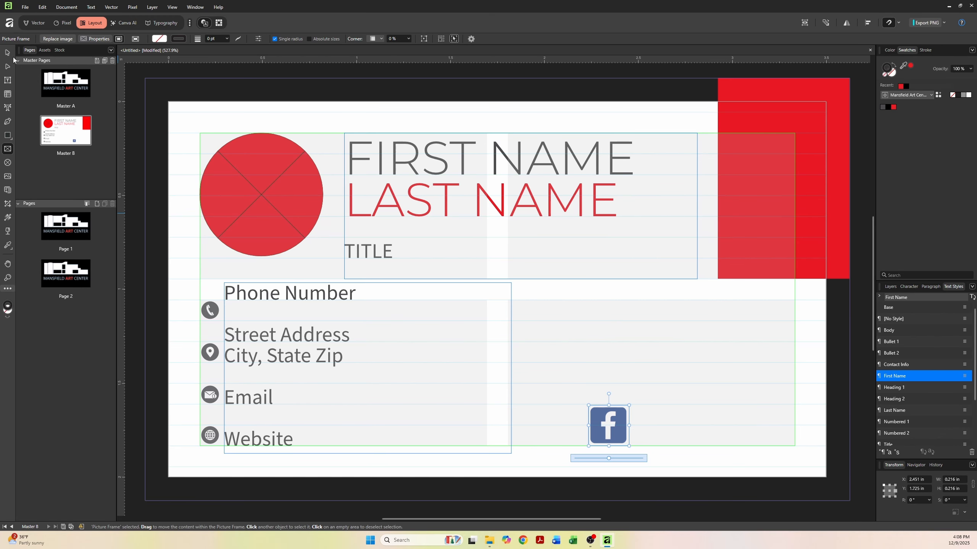
- Duplicate the Facebook icon frame to its right with a small gap and replace the copy's image with Instagram Icon
key(v)
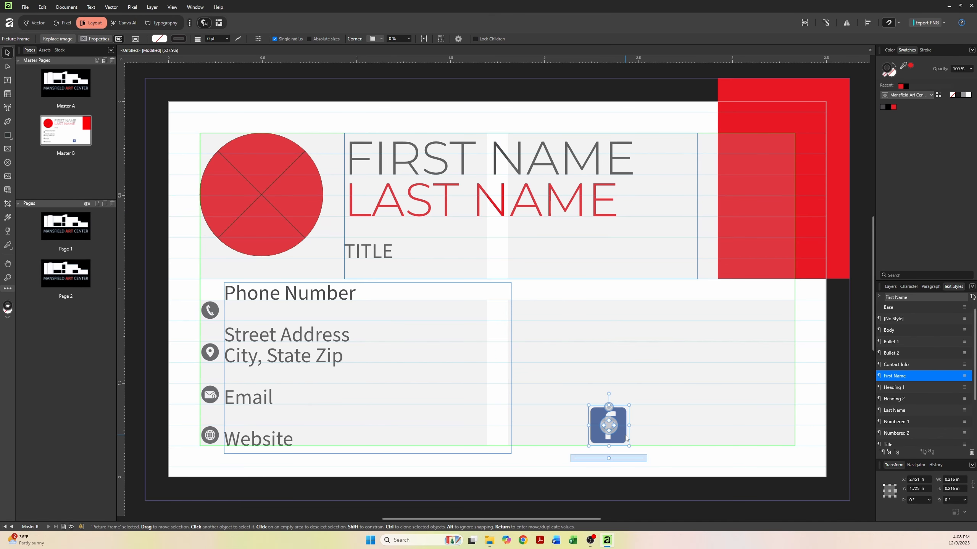
drag(626, 439, 670, 439)
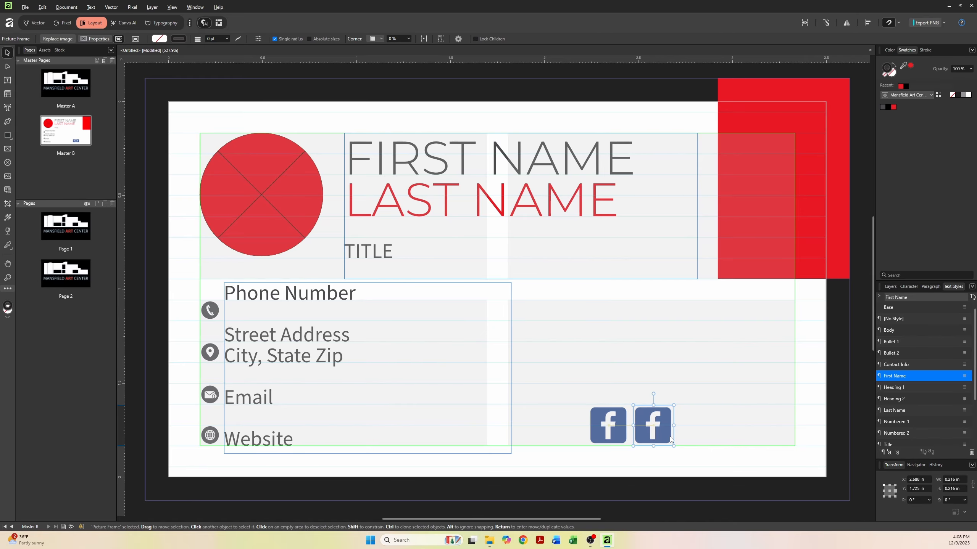
click(58, 39)
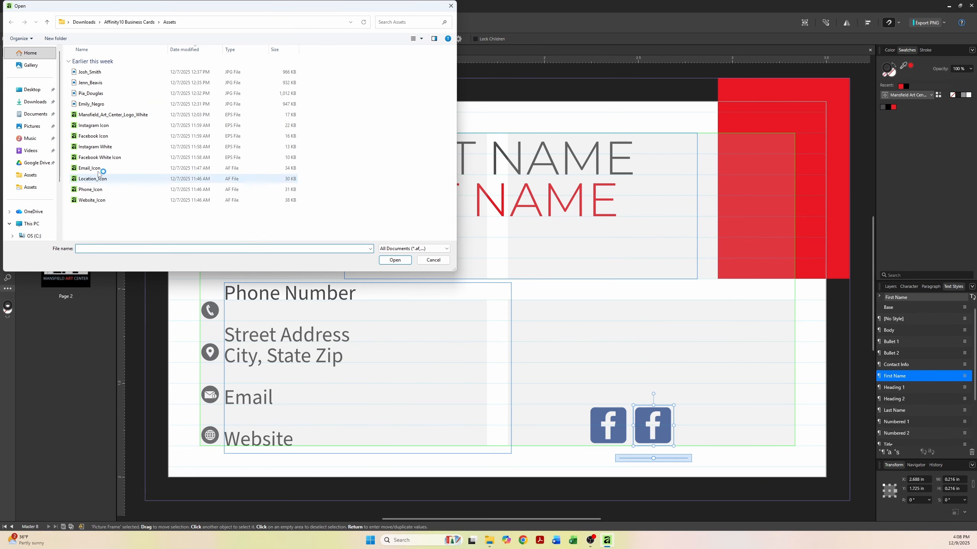
click(85, 130)
click(384, 260)
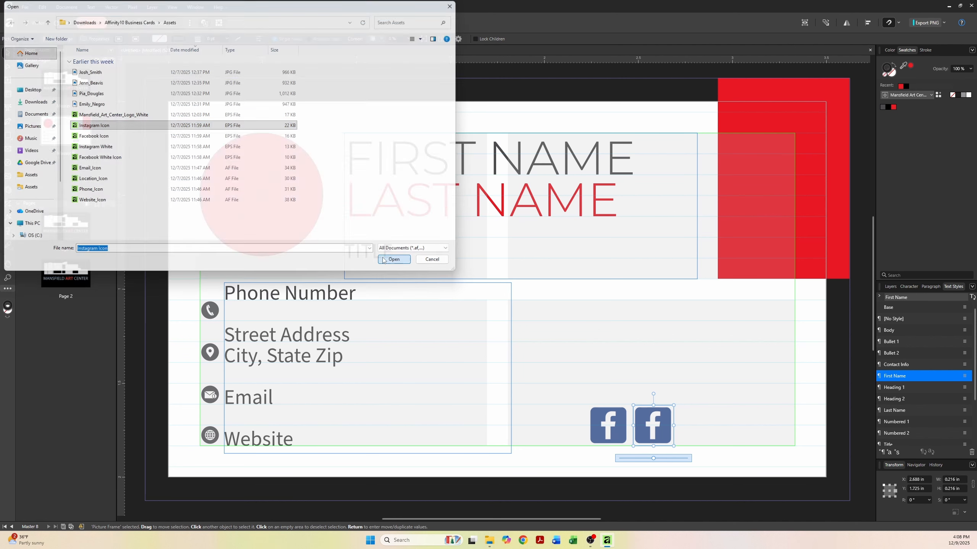
- Move the Facebook and Instagram icons together into the card's lower-right margin corner, nudging them right and down to align their artwork with the margins
shift+click(593, 437)
drag(593, 437, 715, 446)
key(Right)
key(Right)
key(Right)
key(Right)
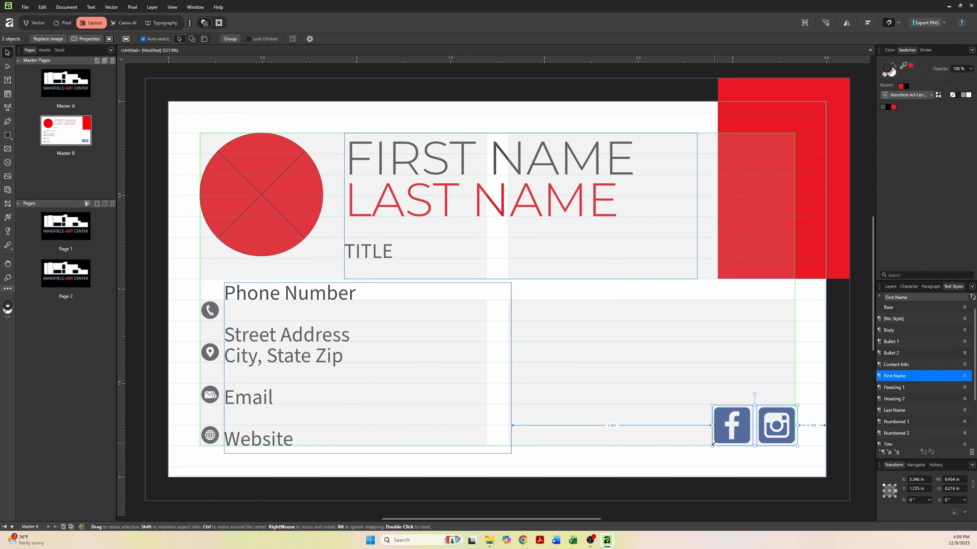
key(Down)
key(Down)
key(Down)
key(Down)
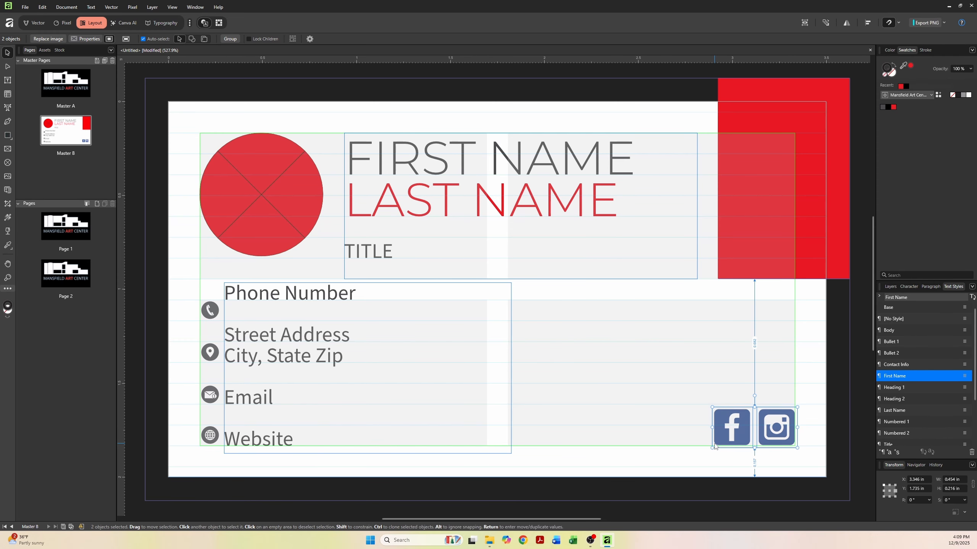
click(807, 390)
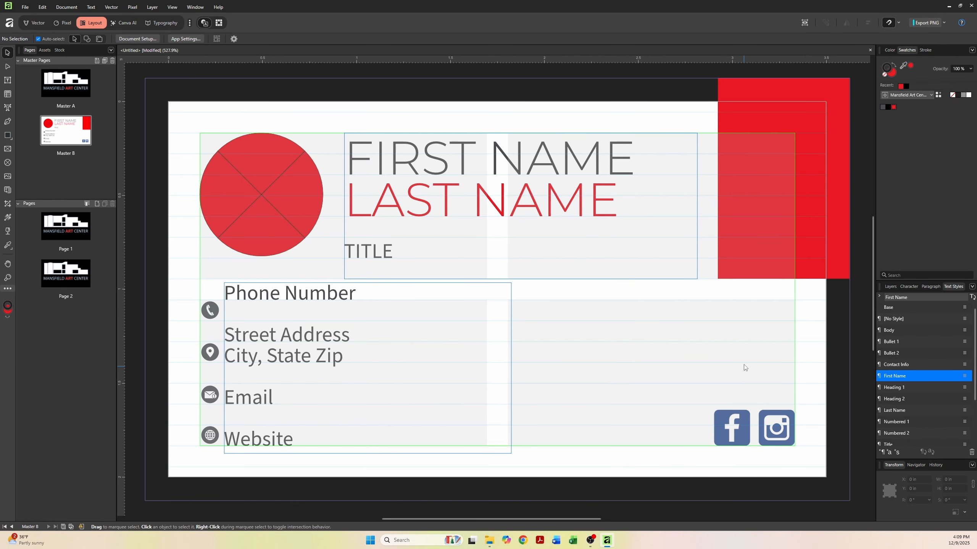
- Preview the card without guides, and move the phone and location icons up beside "Phone Number" and "Street Address"
key(ctrl+shift+w)
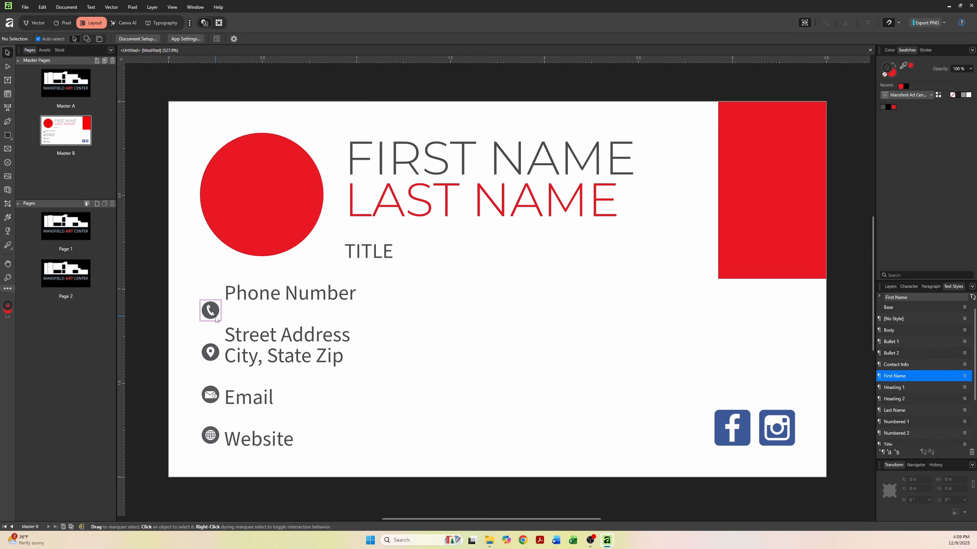
key(ctrl+shift+w)
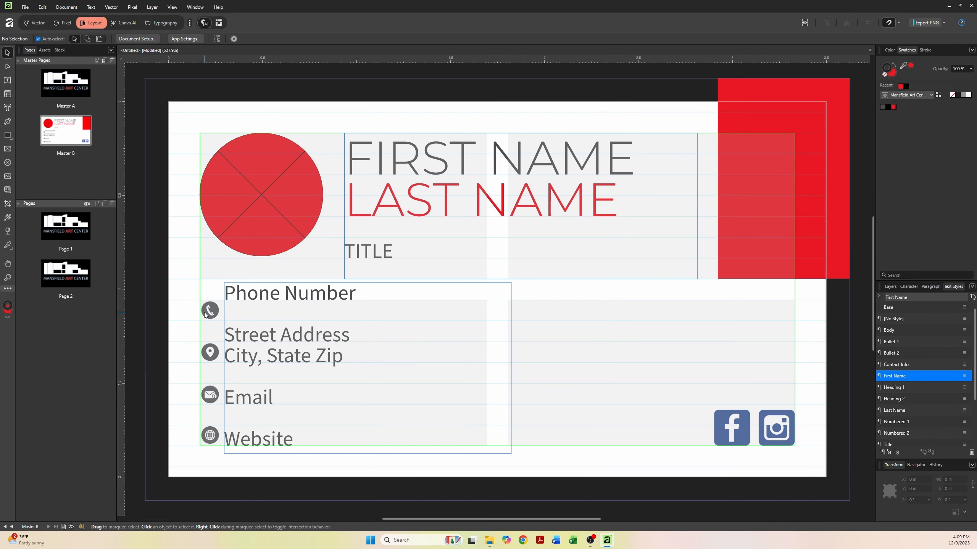
drag(203, 316, 205, 291)
drag(204, 355, 208, 336)
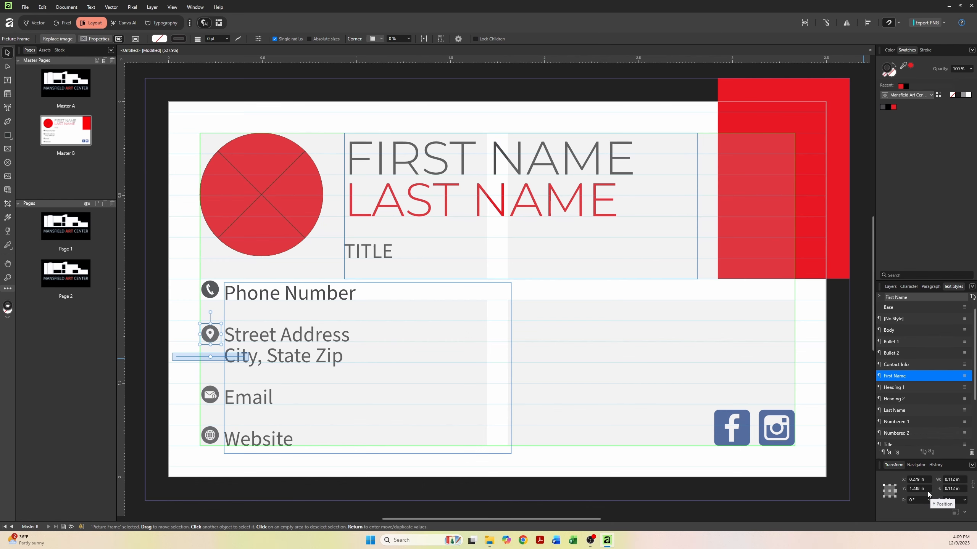
click(158, 332)
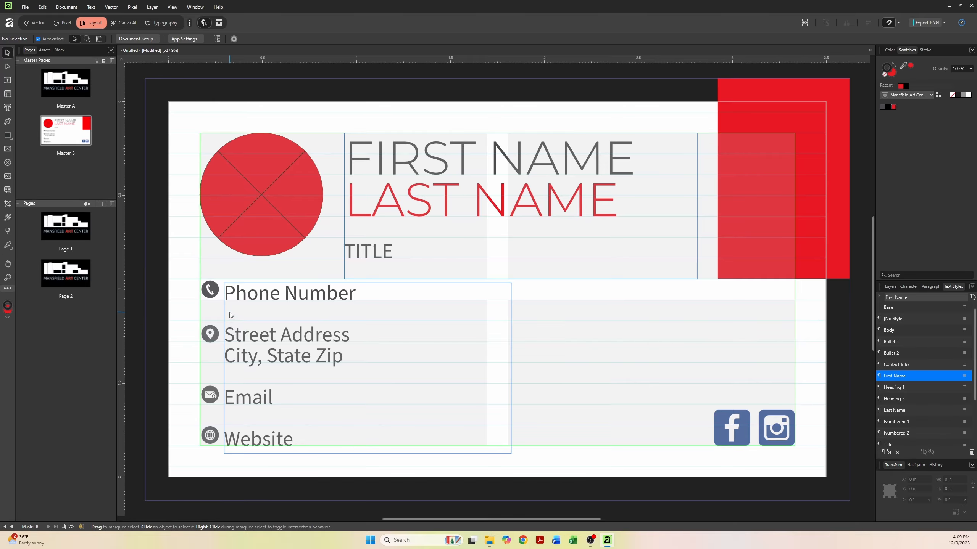
- Preview the card without guides, and copy the Facebook and Instagram icons onto Master A, centred below the "MANSFIELD ART CENTER" text
key(w)
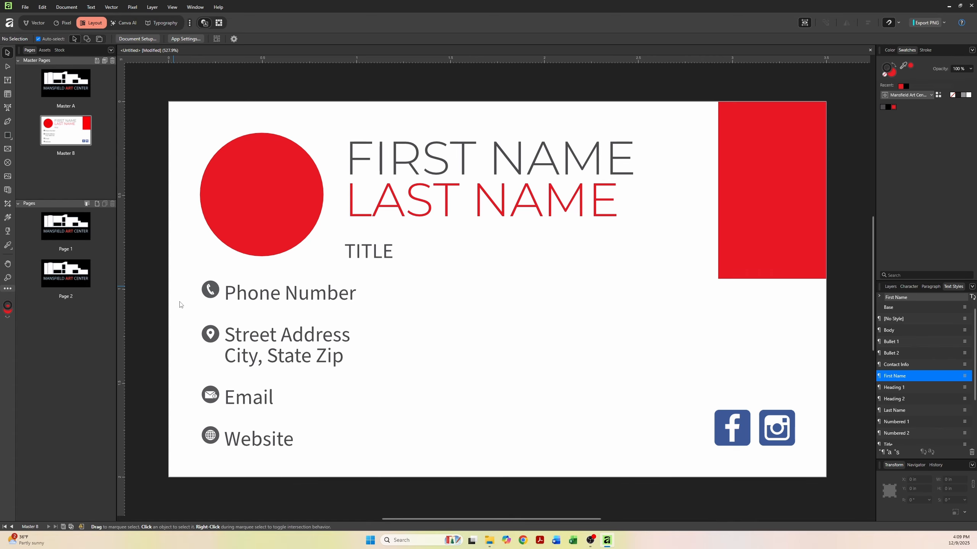
click(724, 433)
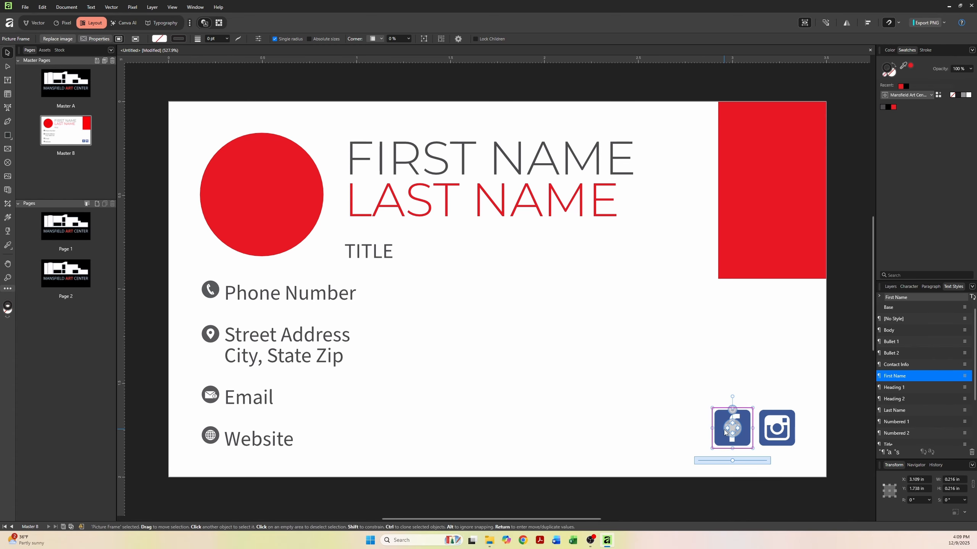
shift+click(771, 441)
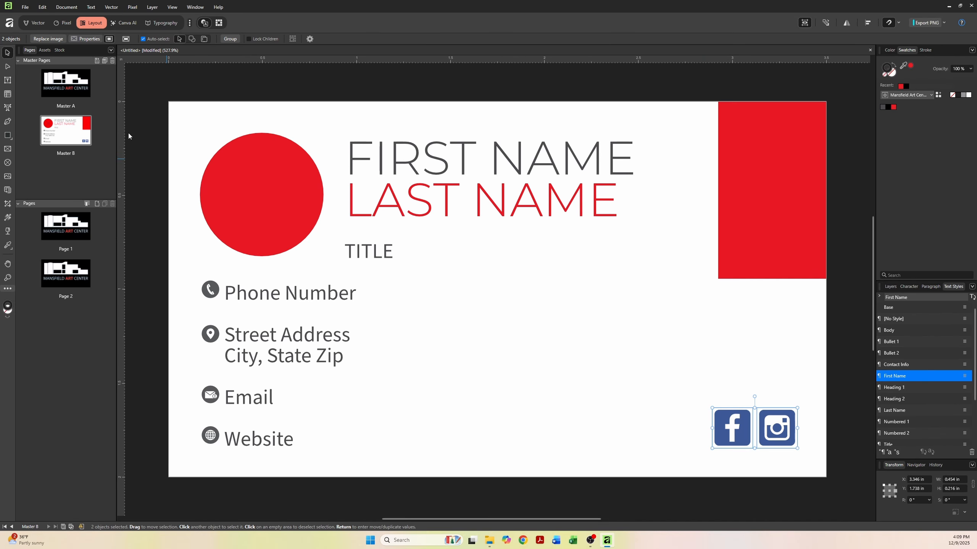
double_click(68, 83)
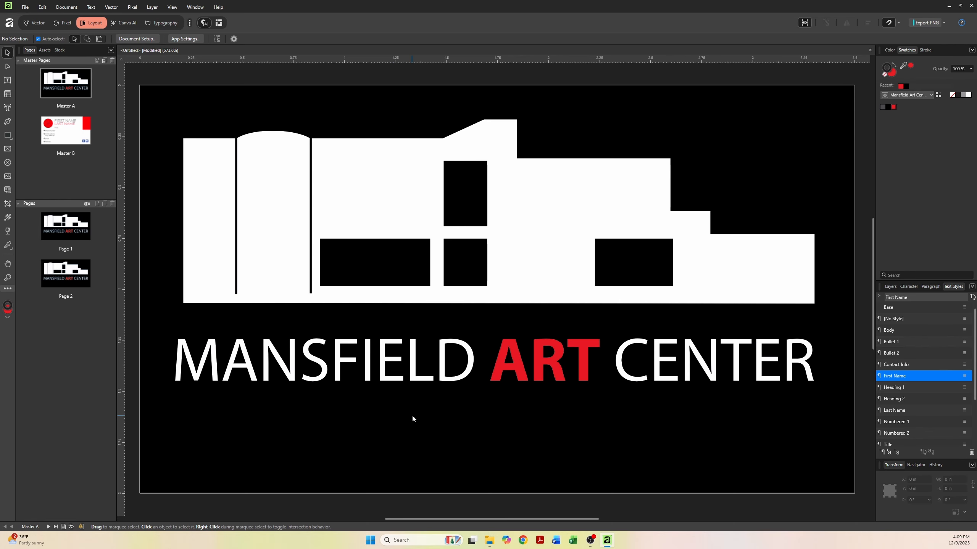
key(ctrl+v)
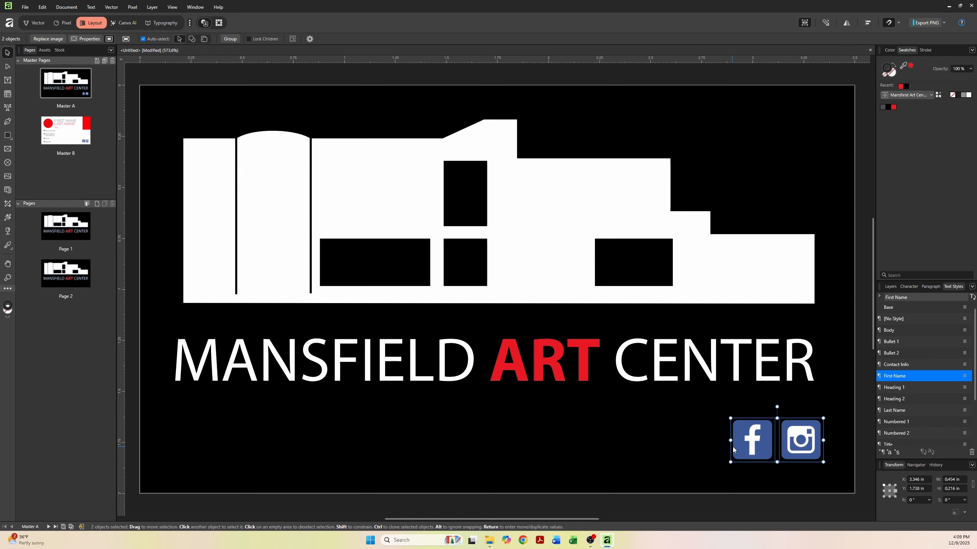
drag(746, 448, 466, 446)
click(402, 496)
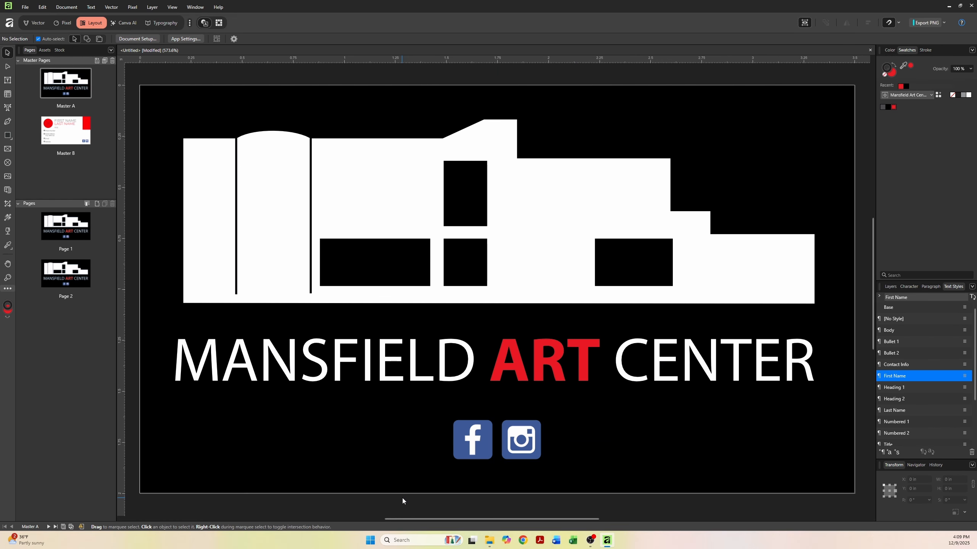
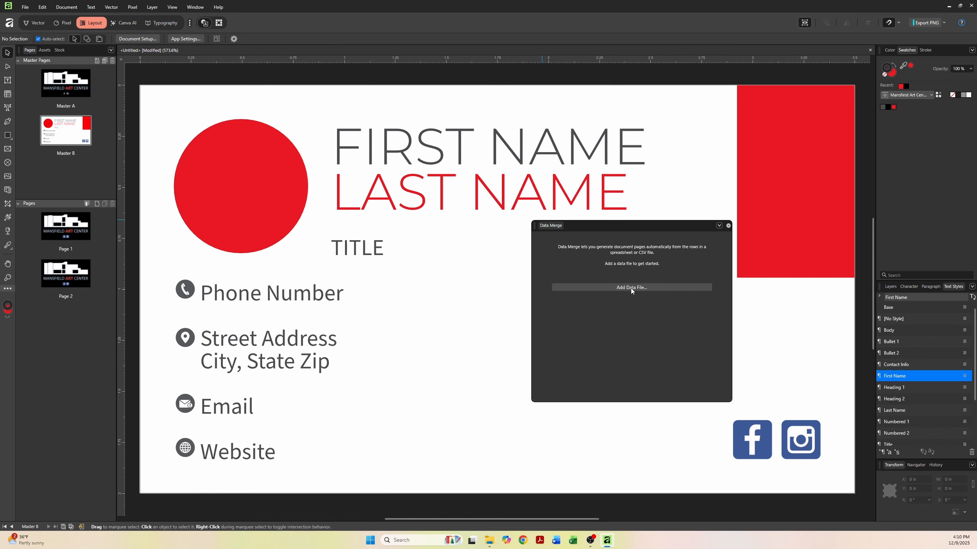
- Load the Excel workbook Mansfield_Art_Center_Merge_List.xlsx as the data merge source and shift the Data Merge window slightly aside
click(632, 288)
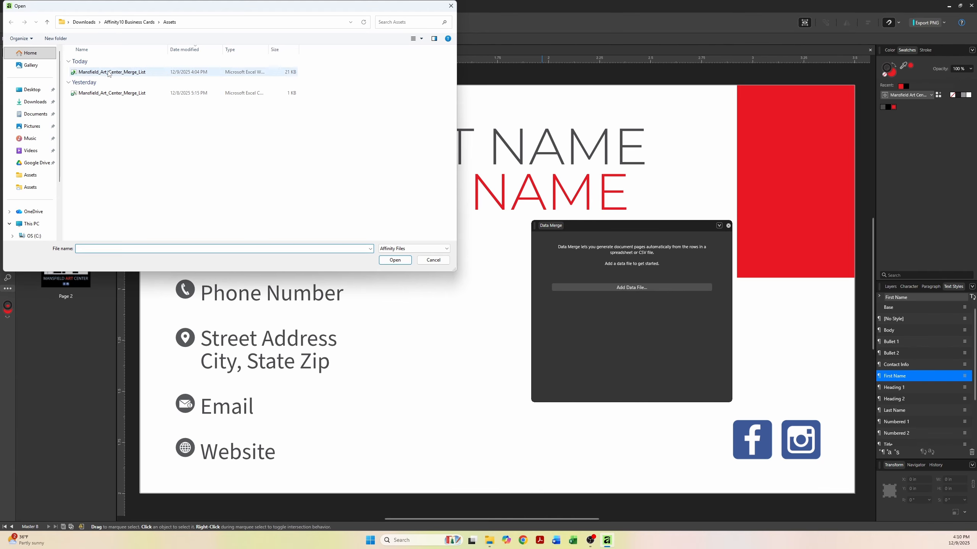
click(159, 72)
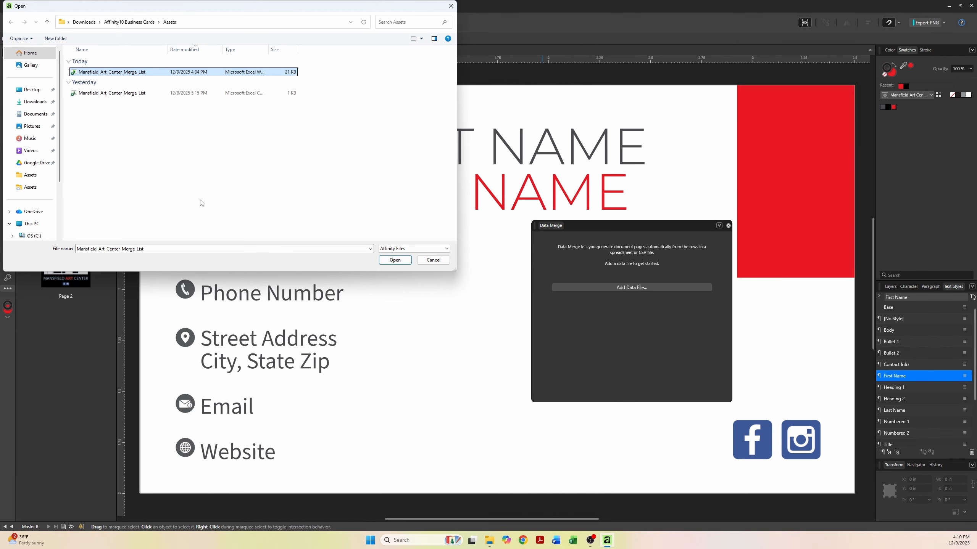
click(396, 261)
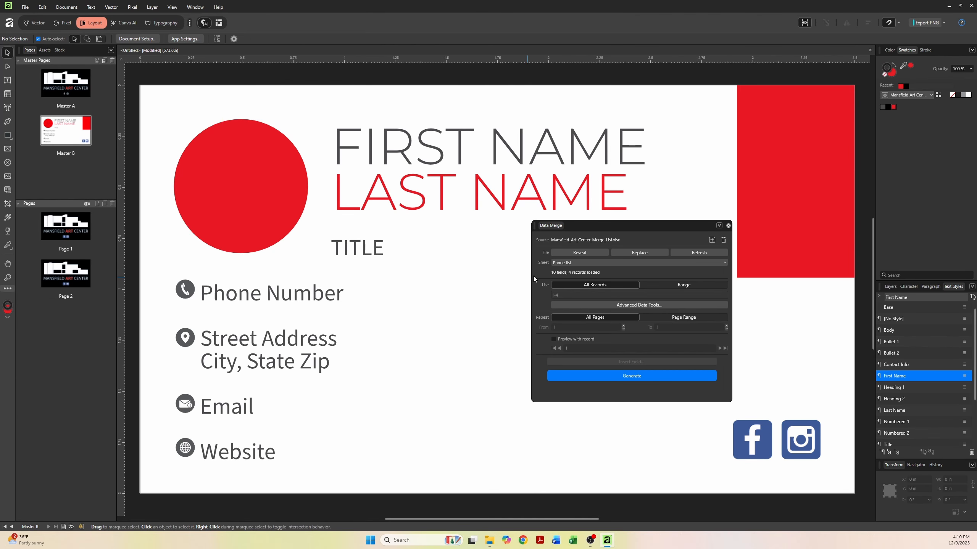
drag(581, 229, 602, 227)
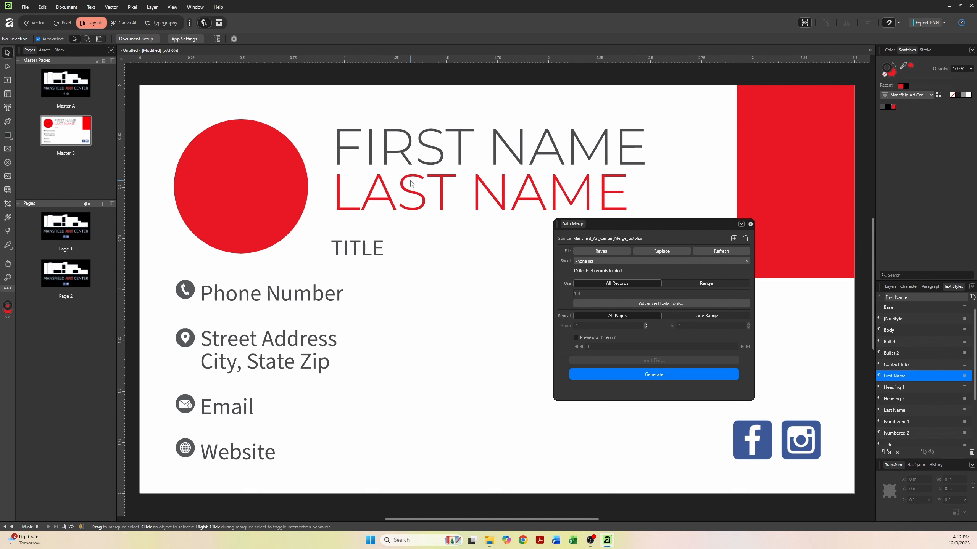
- Replace the "FIRST NAME" placeholder on Master B with the First name merge field
double_click(434, 143)
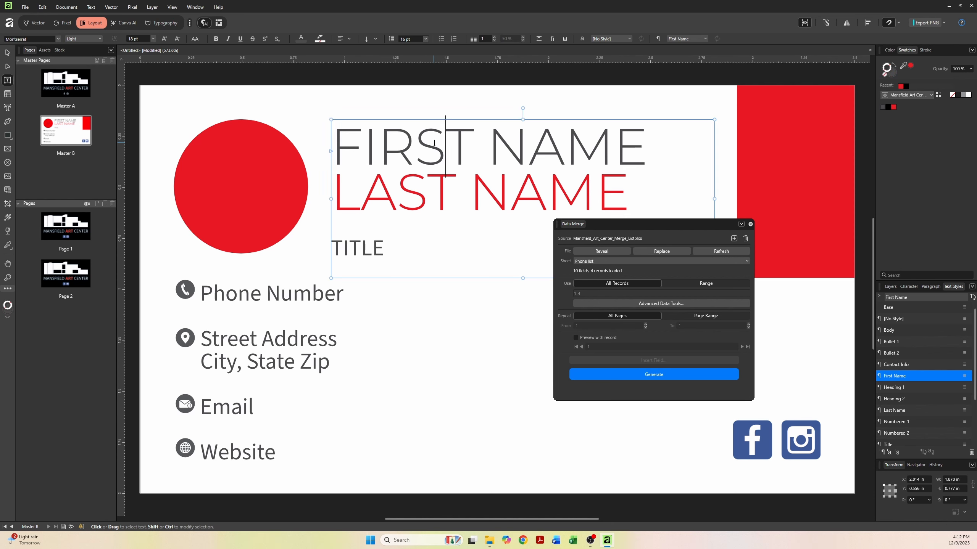
triple_click(435, 143)
click(565, 148)
drag(643, 150, 338, 141)
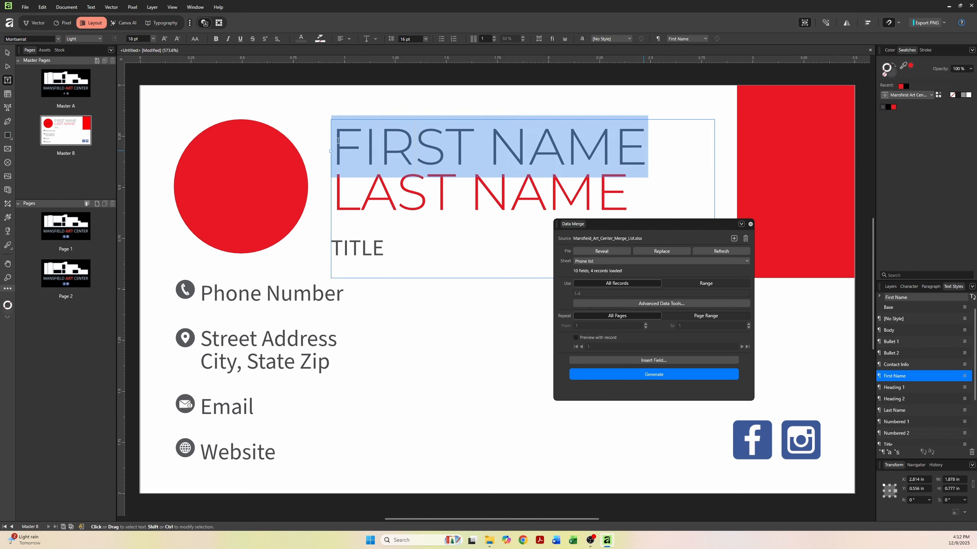
click(611, 360)
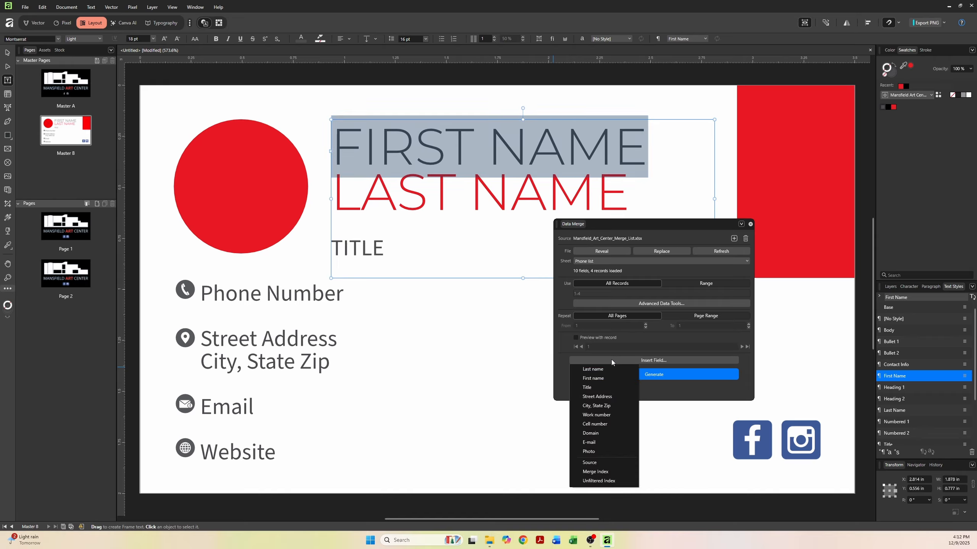
click(604, 380)
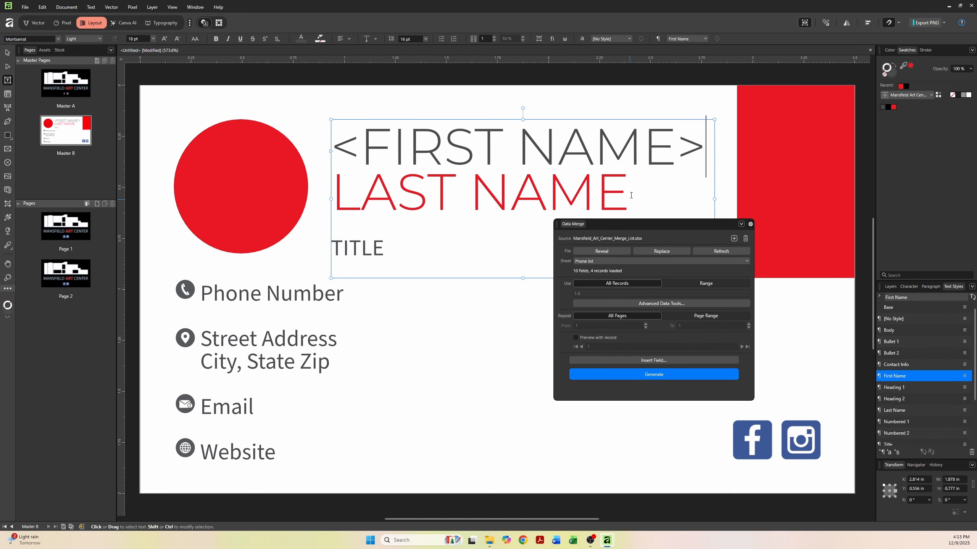
- Replace the "LAST NAME" and "TITLE" placeholders with the Last name and Title merge fields
drag(623, 182, 326, 186)
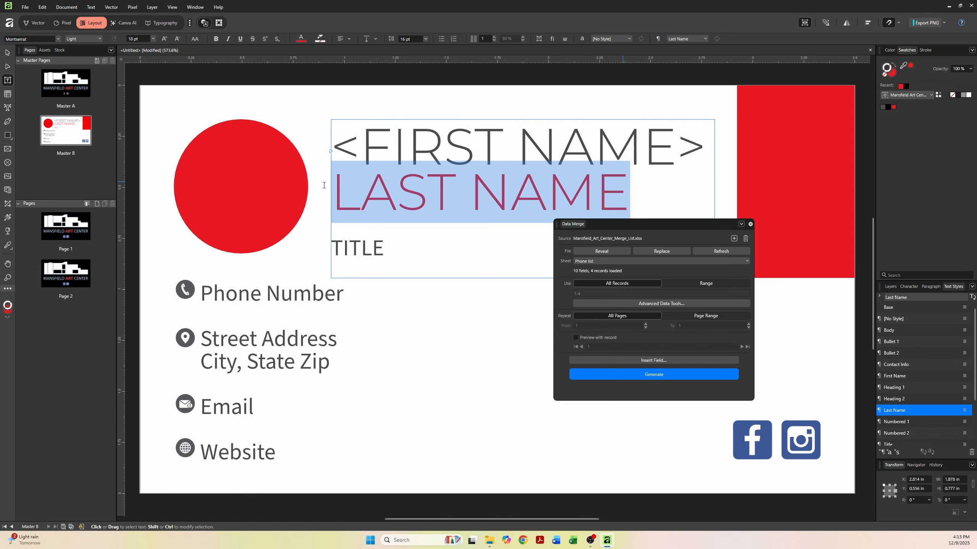
click(618, 360)
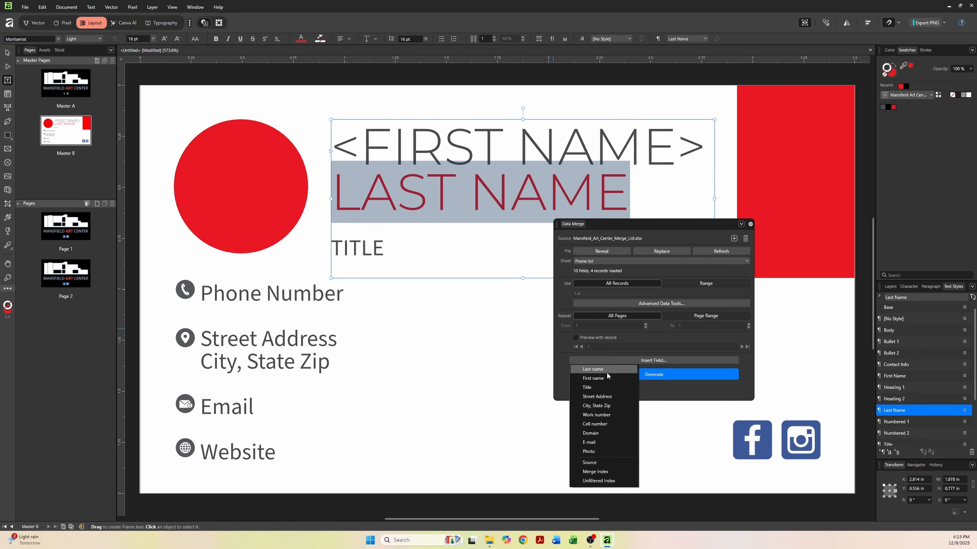
click(607, 371)
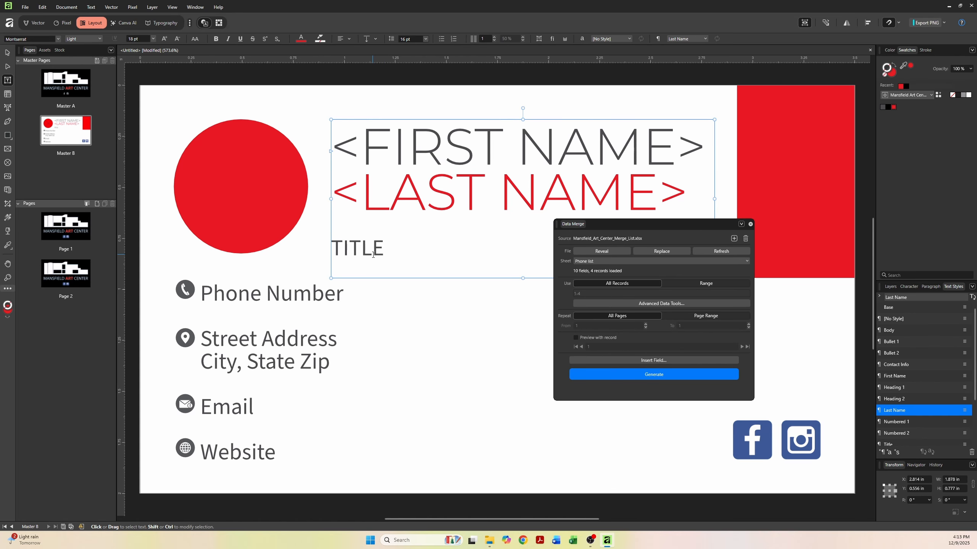
drag(384, 247, 330, 248)
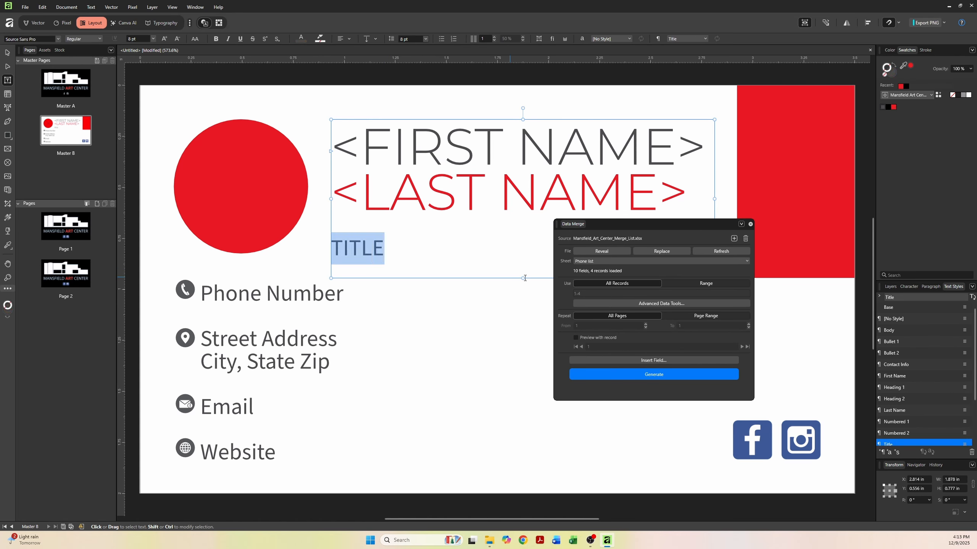
click(654, 360)
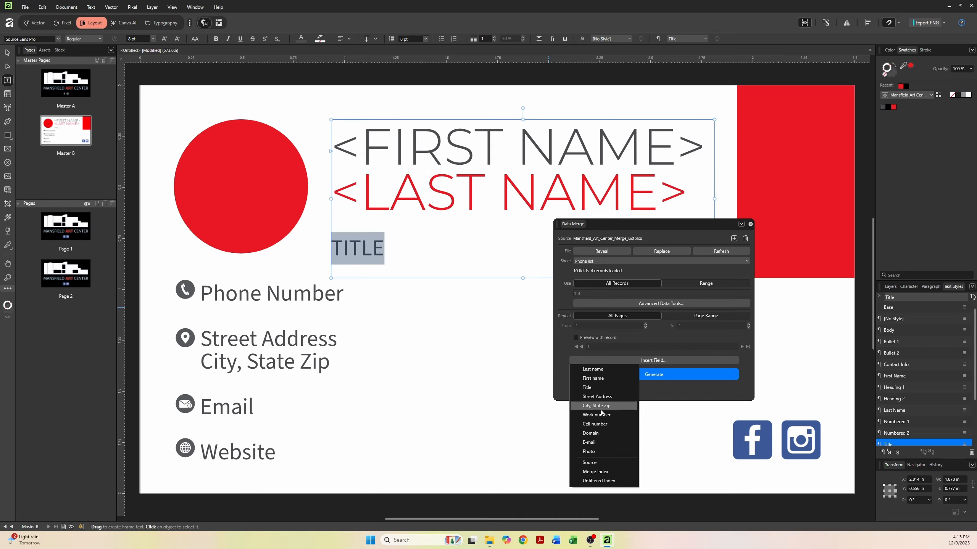
click(603, 387)
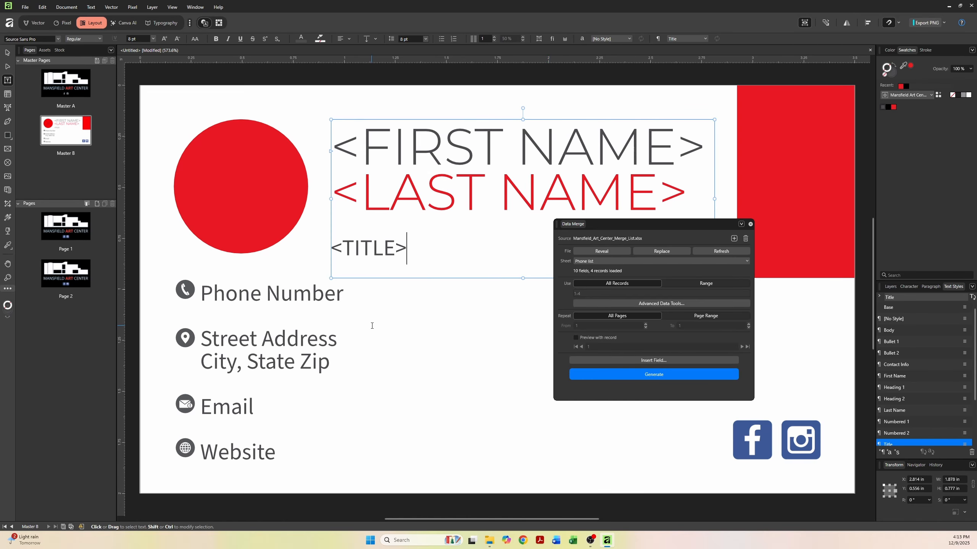
- Replace the "Phone Number" placeholder in the contact text frame with the Work number merge field
drag(342, 294, 201, 294)
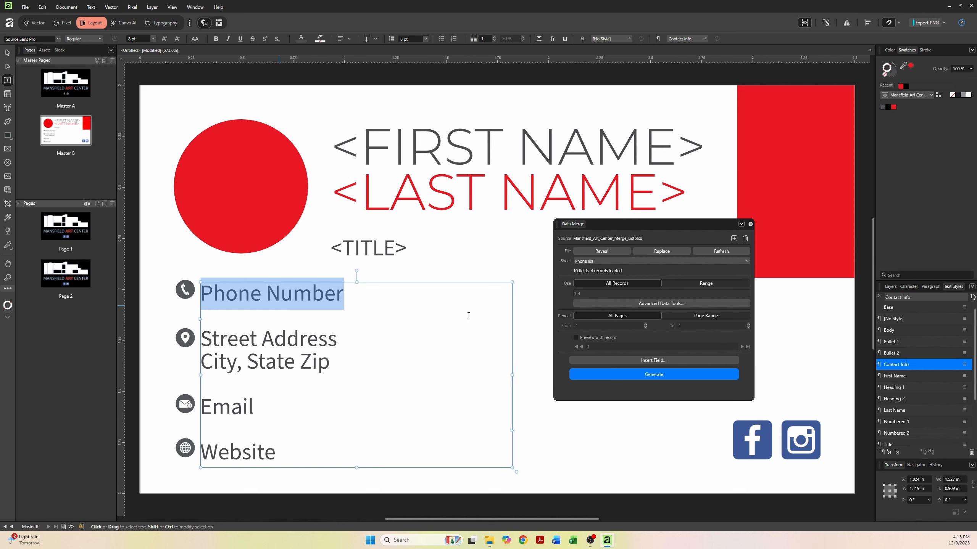
click(620, 361)
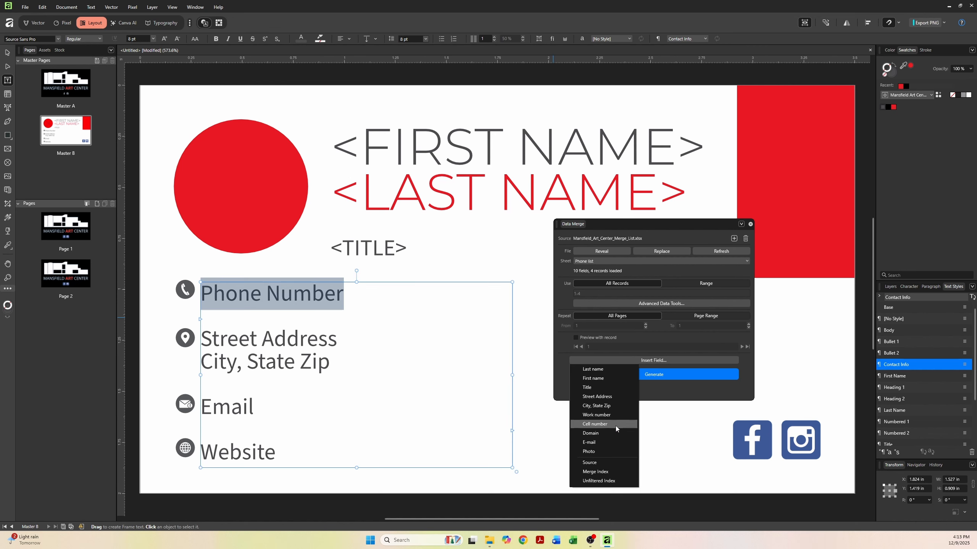
click(613, 414)
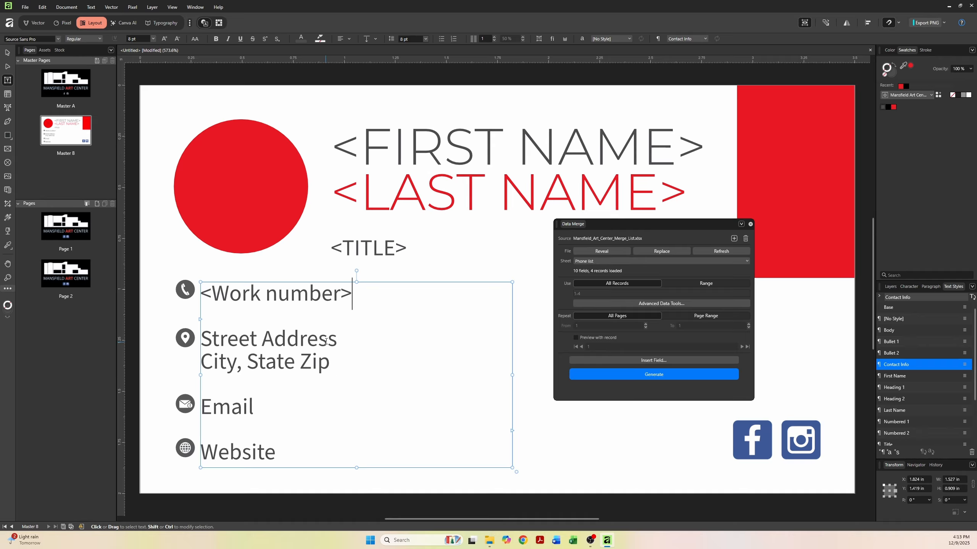
- Replace the "Street Address" and "City, State Zip" placeholder lines with the Street Address and City, State Zip merge fields
drag(337, 342, 200, 338)
click(594, 361)
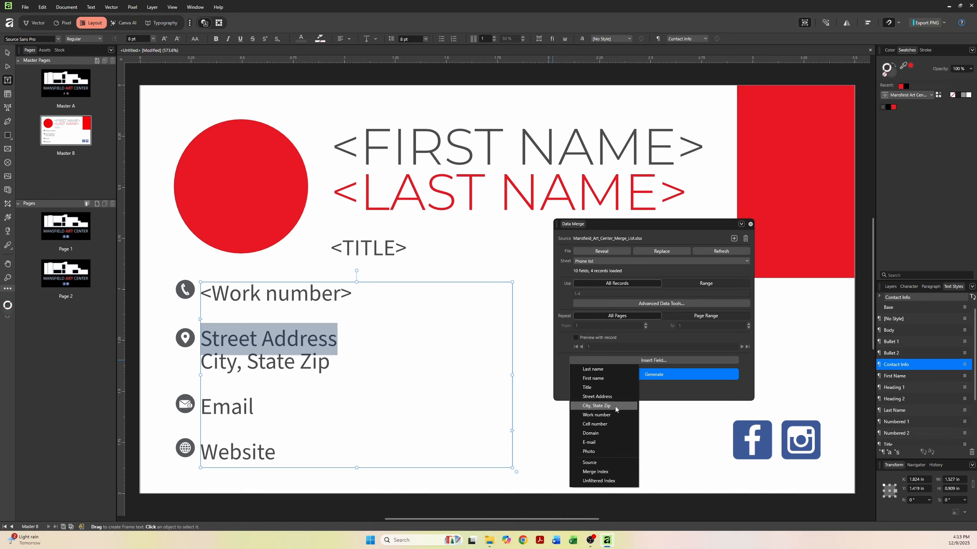
click(597, 397)
drag(330, 362, 191, 363)
click(596, 360)
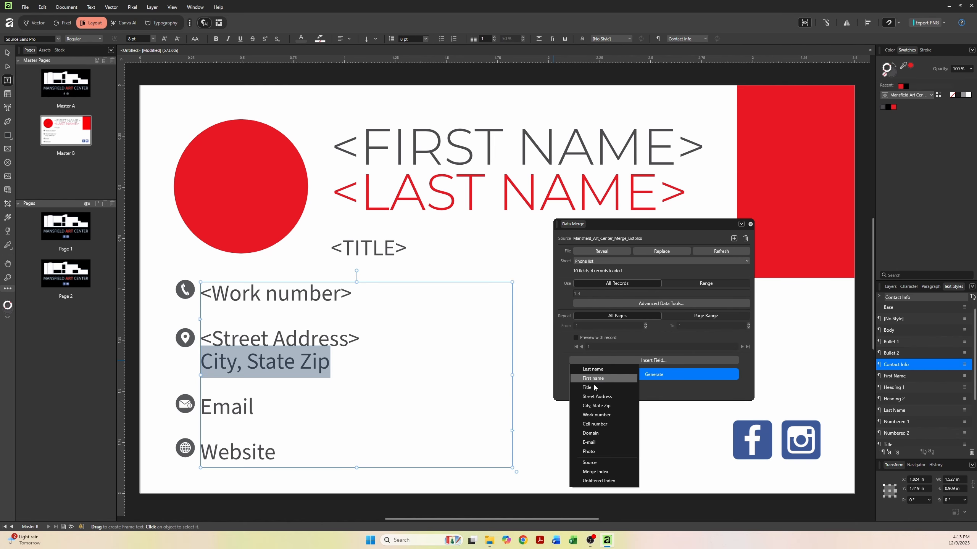
click(597, 406)
- Replace the "Email" and "Website" placeholders with the E-mail and Domain merge fields
drag(255, 407, 188, 406)
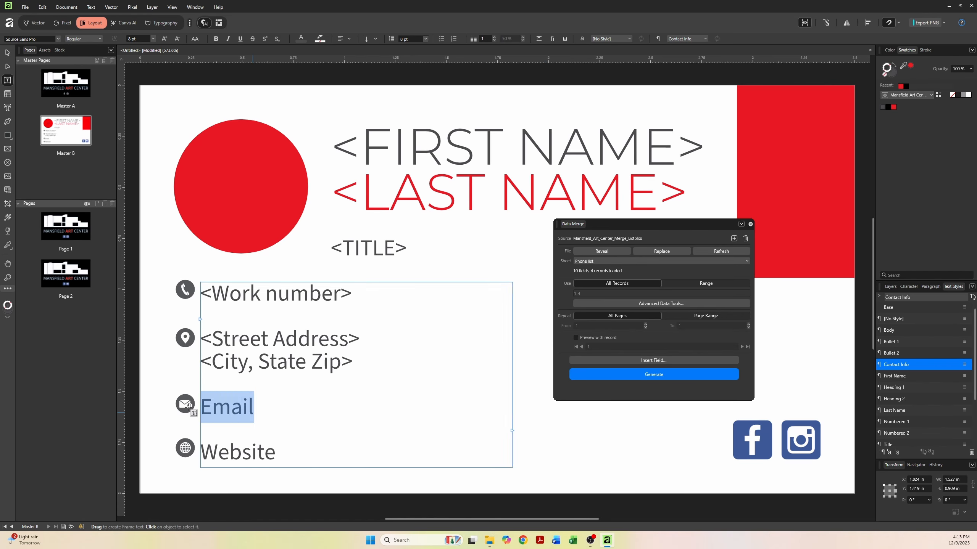
click(633, 361)
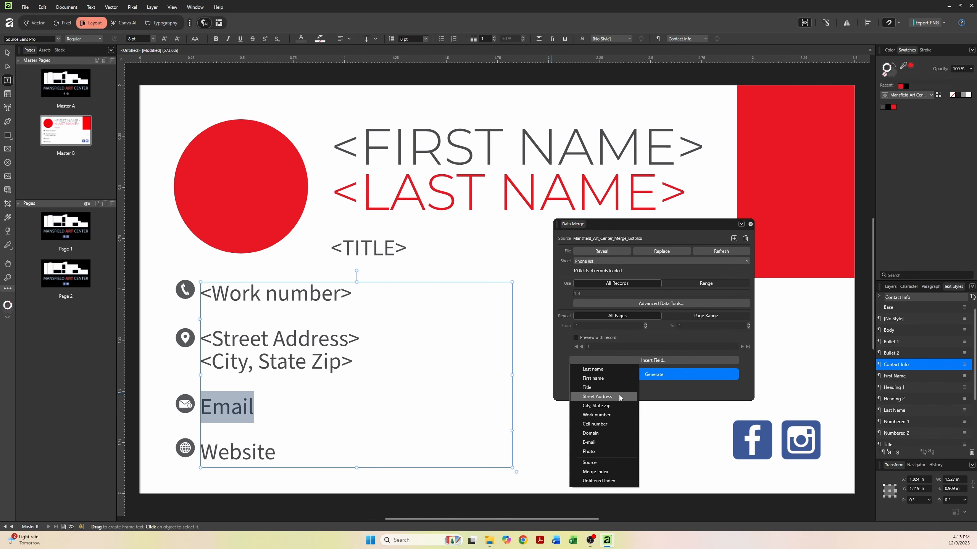
click(606, 443)
drag(276, 452, 185, 457)
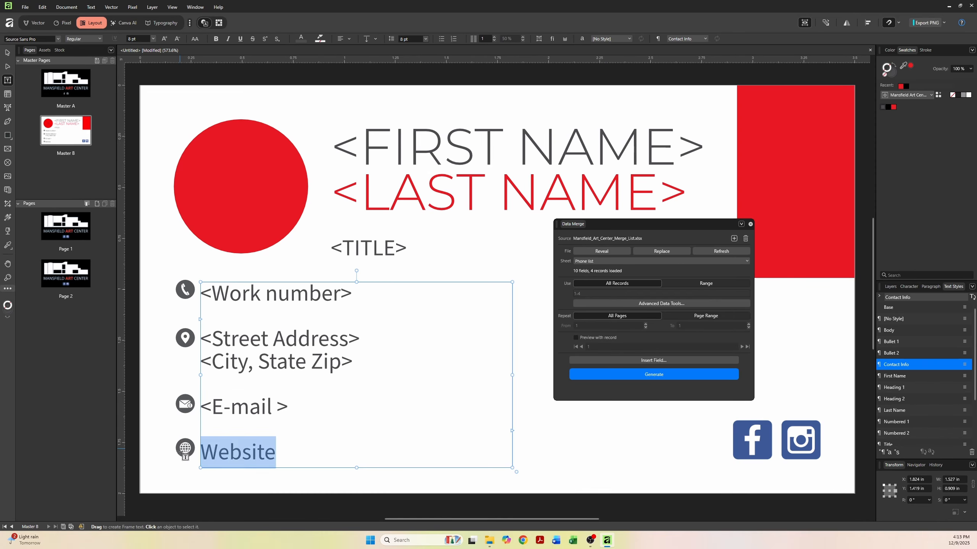
click(639, 361)
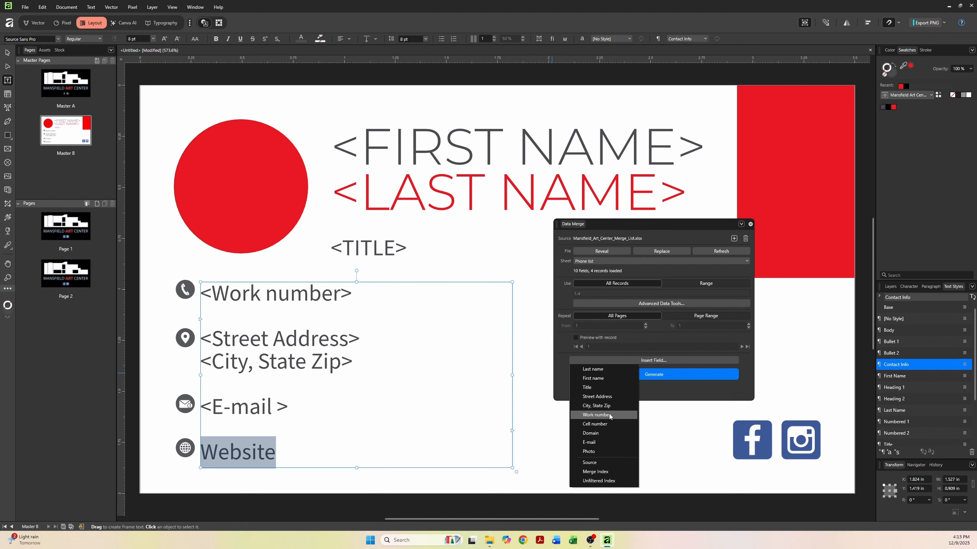
click(608, 437)
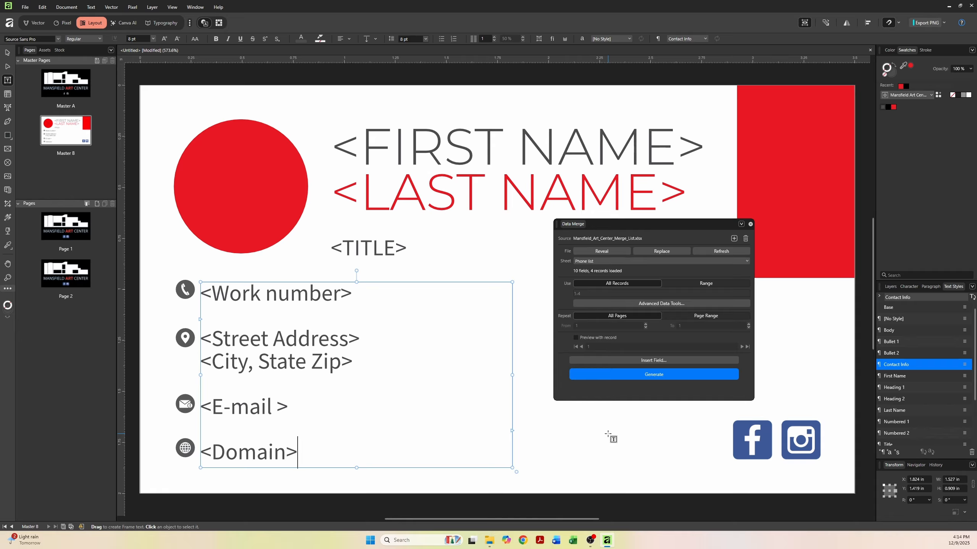
- Bind the Photo merge field to the red circular picture frame, and delete that frame from Master B
click(6, 55)
click(233, 210)
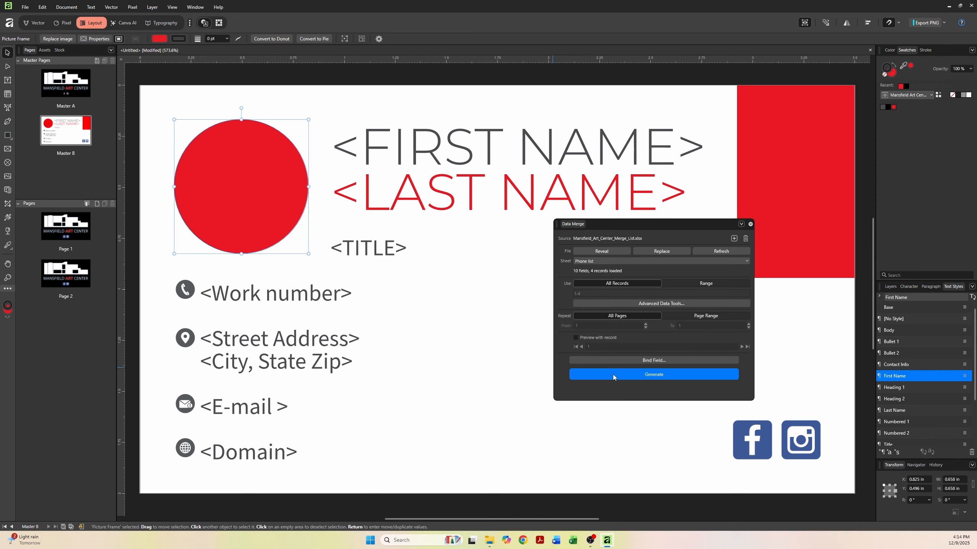
click(614, 360)
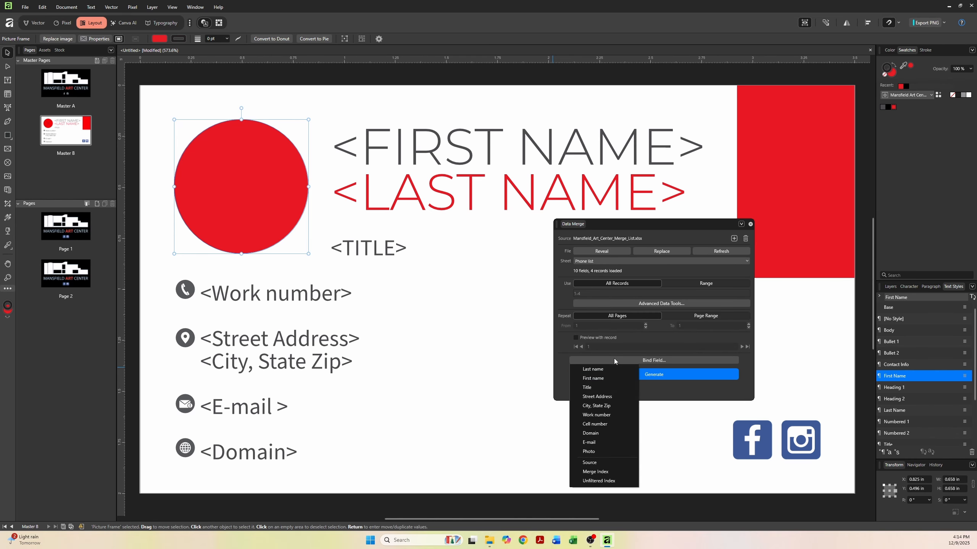
click(597, 452)
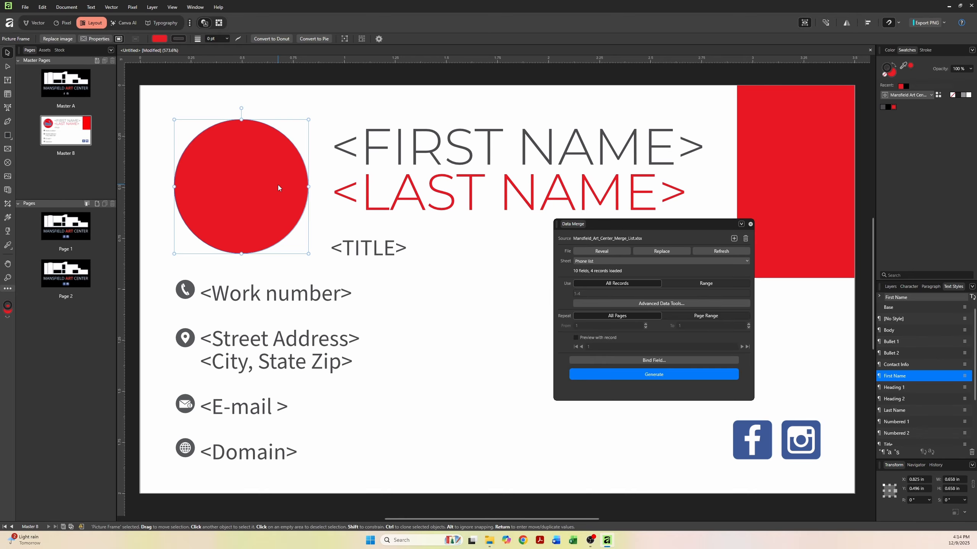
key(Delete)
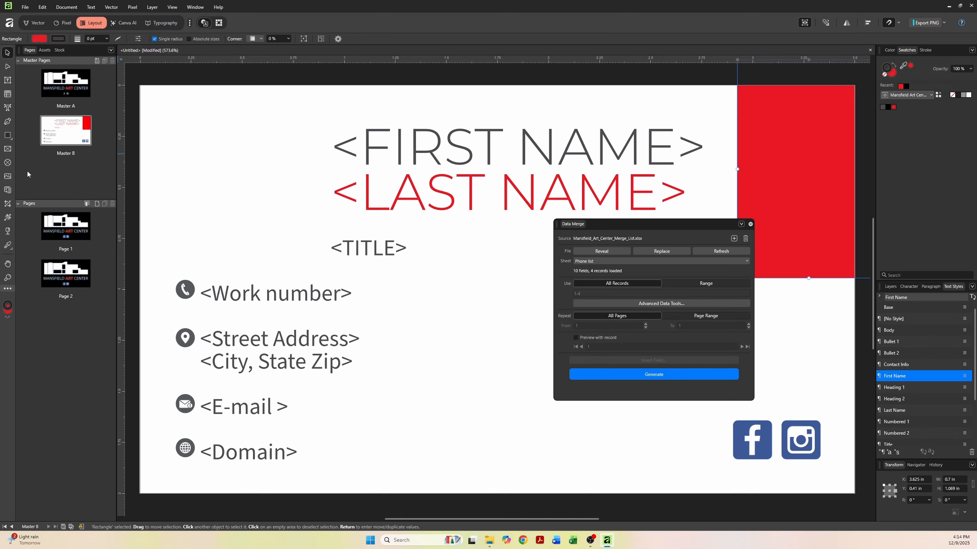
- Draw a circular picture frame about 0.66 in in diameter in the upper-left margin corner of Master B, beside the name text
click(7, 163)
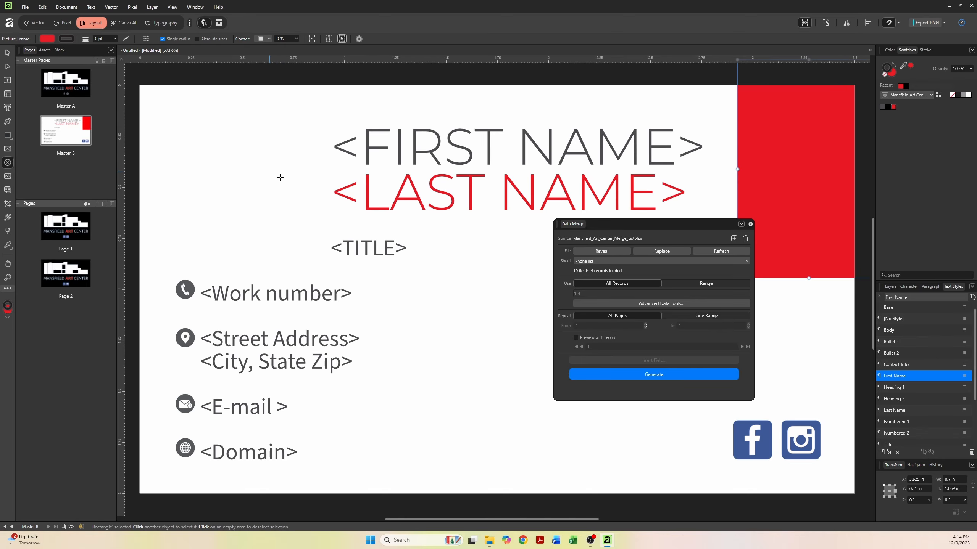
key(w)
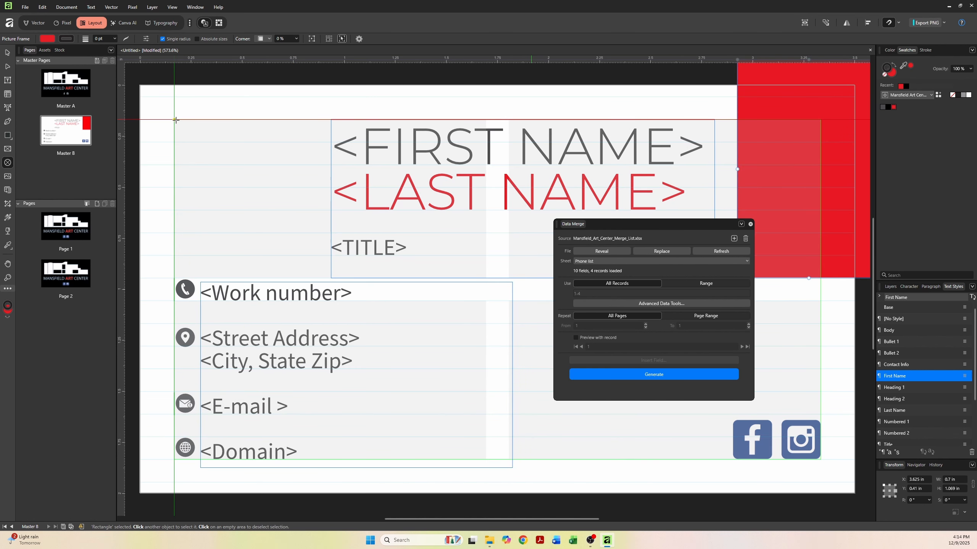
drag(175, 120, 299, 264)
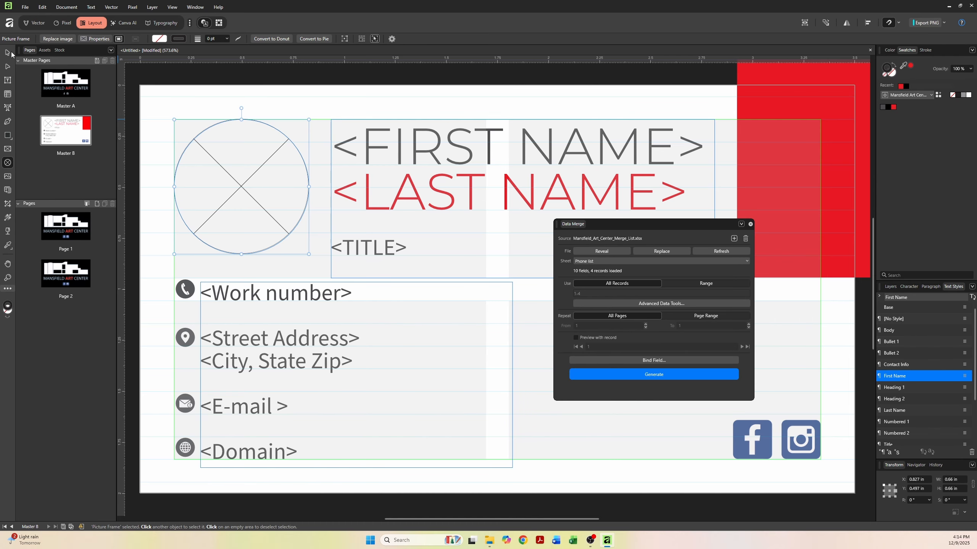
key(v)
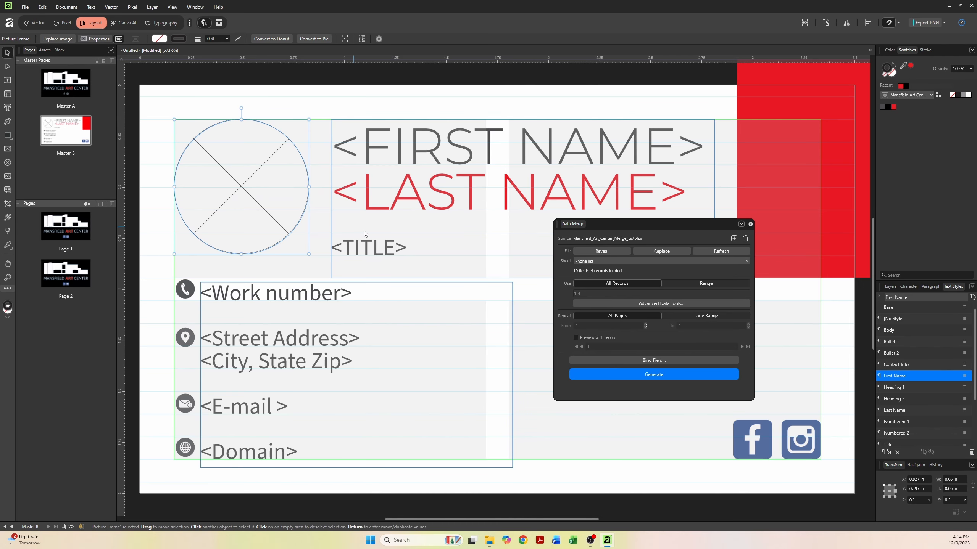
- Bind the Photo merge field to the new circular picture frame on Master B
click(622, 359)
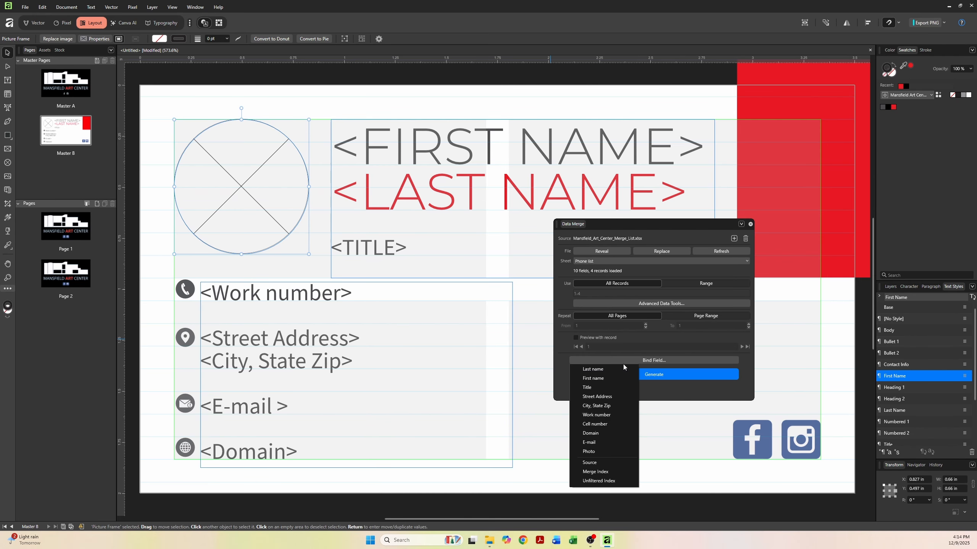
click(615, 451)
click(196, 111)
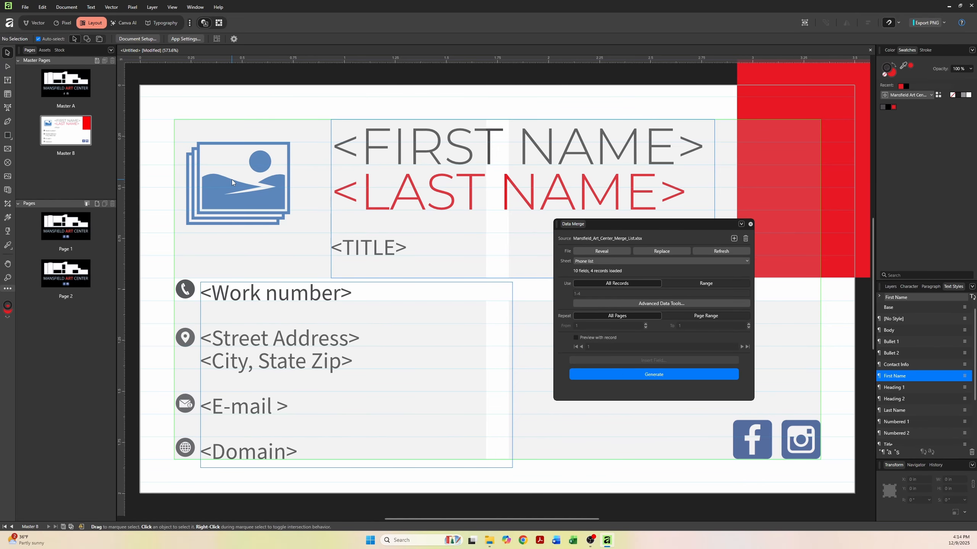
- Apply Master B to Page 2 in place of its current master
click(61, 136)
click(72, 283)
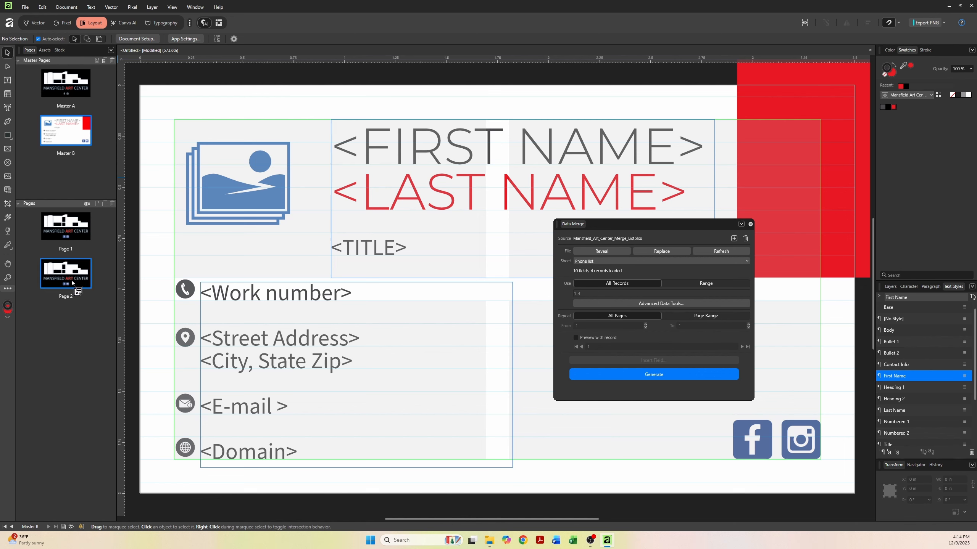
drag(72, 283, 73, 285)
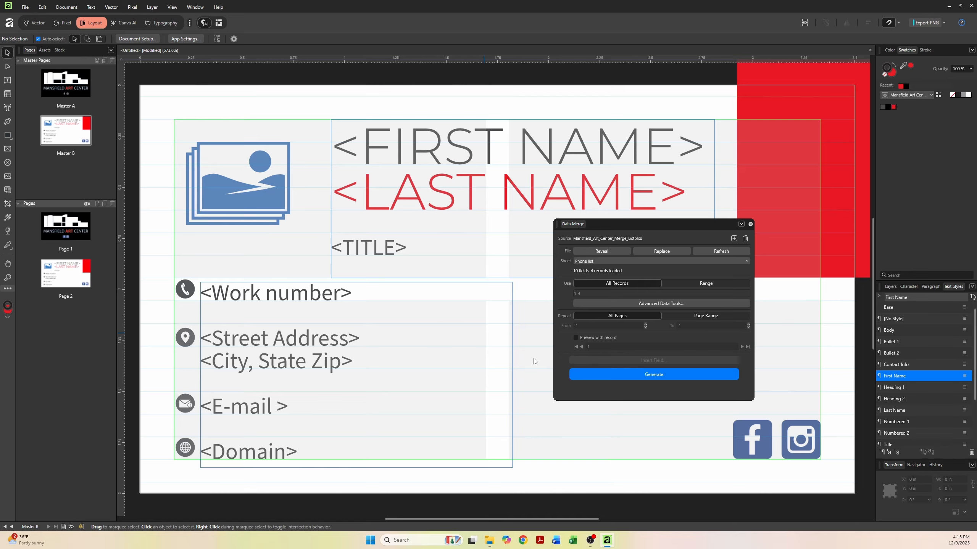
- Generate the merged document from all records, updating the outdated source data before output
click(599, 380)
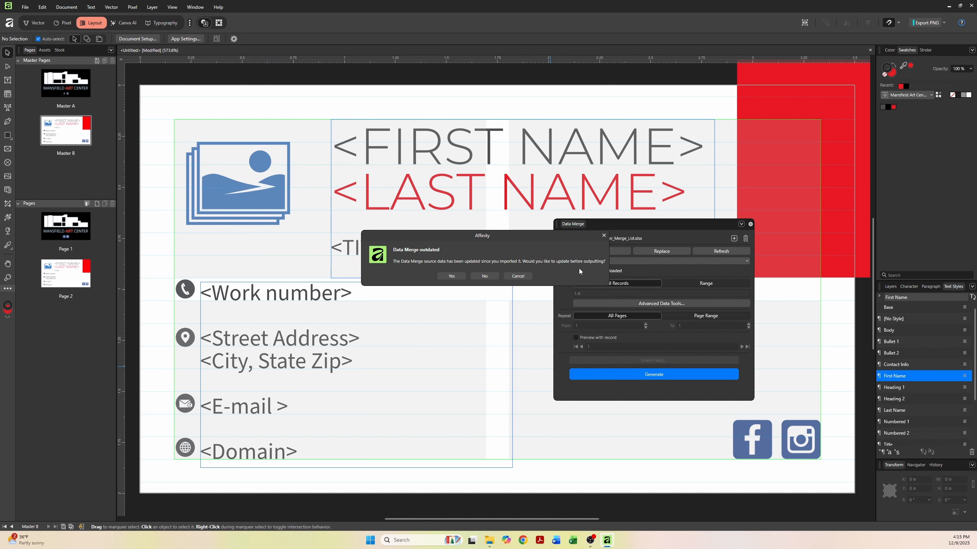
click(450, 276)
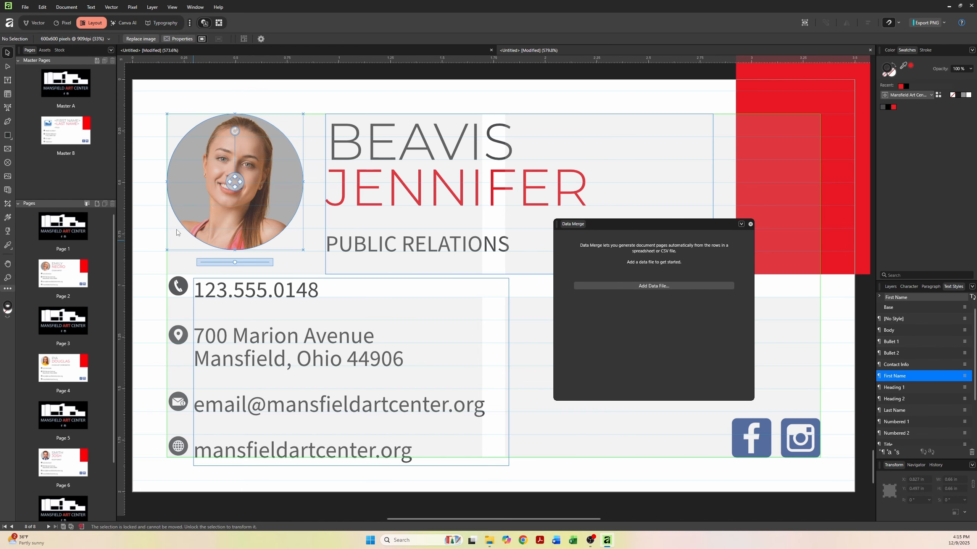
- Go to Page 1 of the merged document, close the Data Merge window, and preview the page without guides and bleed
click(61, 229)
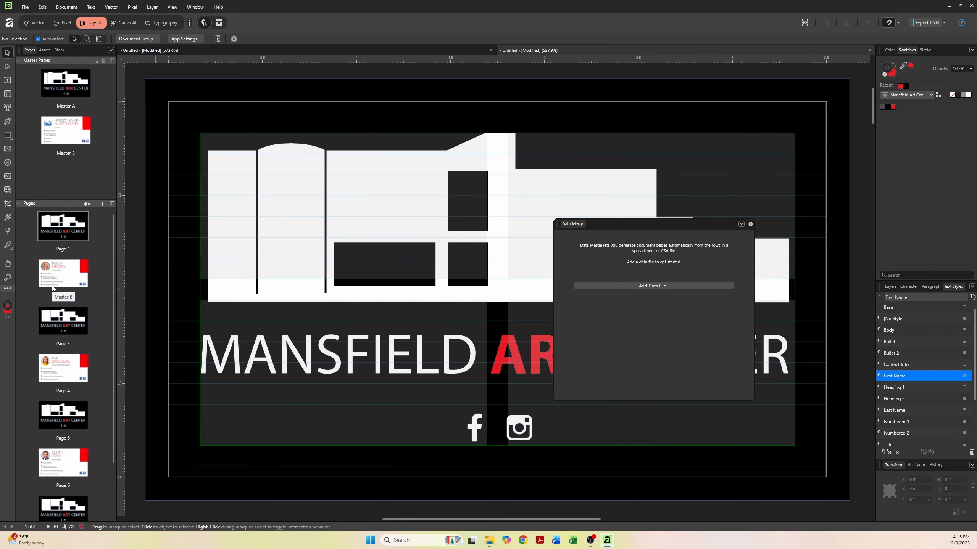
drag(701, 232, 12, 200)
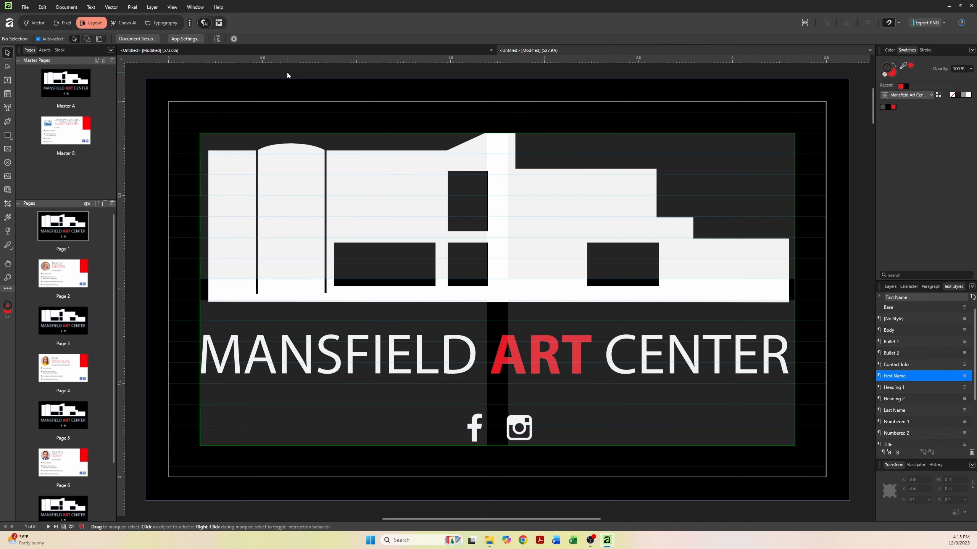
key(w)
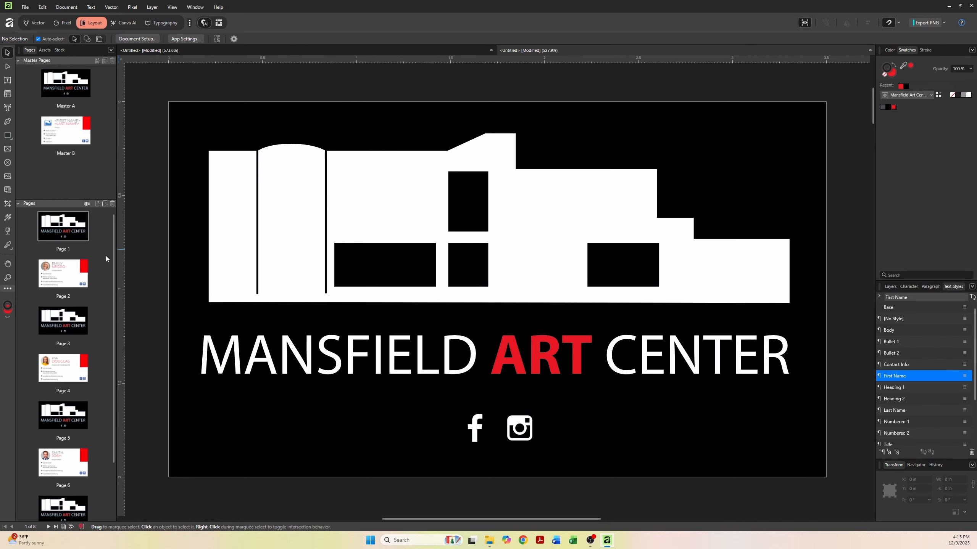
- Review the merged card pages 2, 4, 5, 6 and 8, checking each staff member's photo, name, title and contact details
click(79, 276)
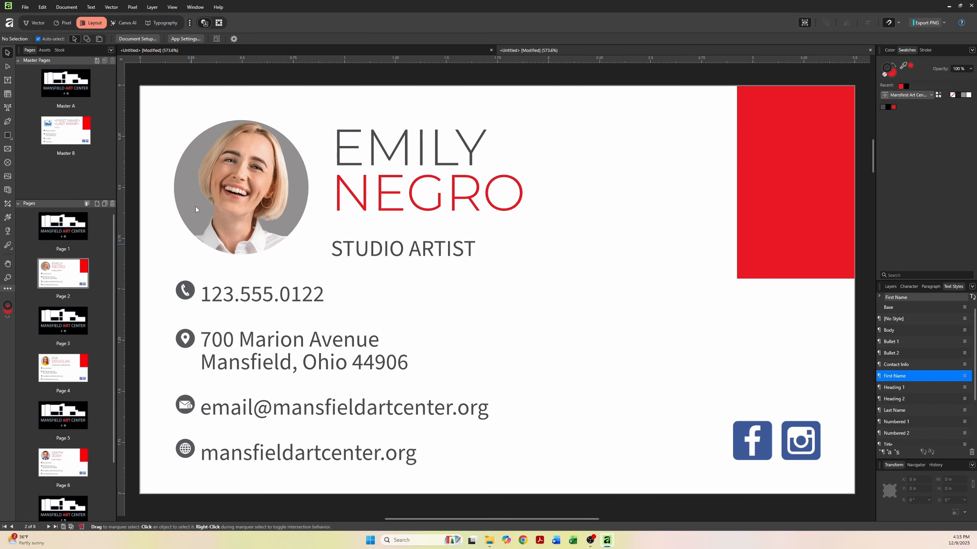
click(76, 376)
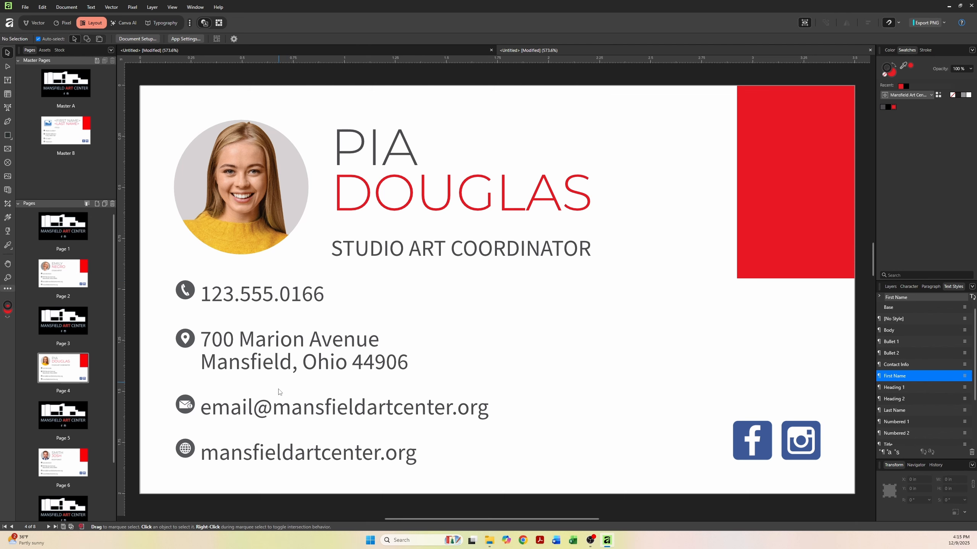
click(67, 417)
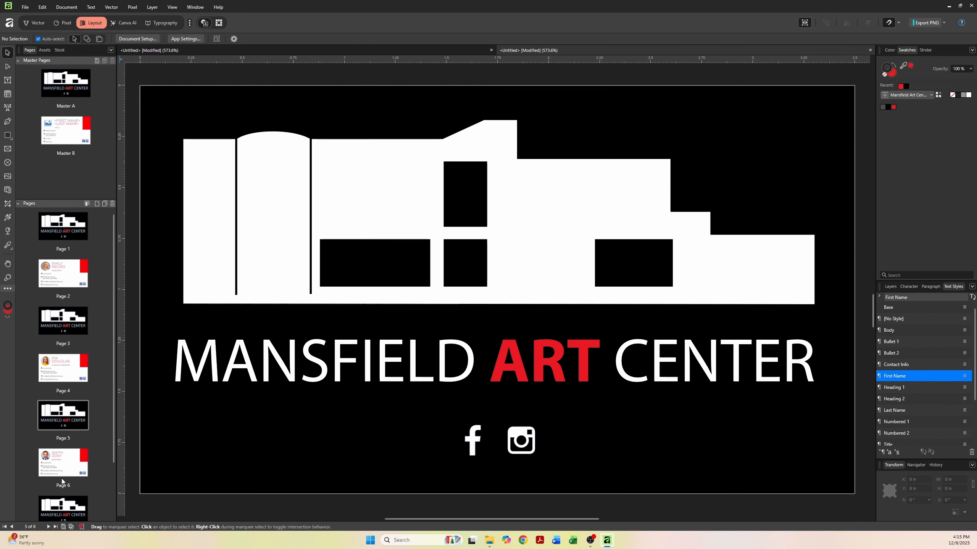
click(62, 477)
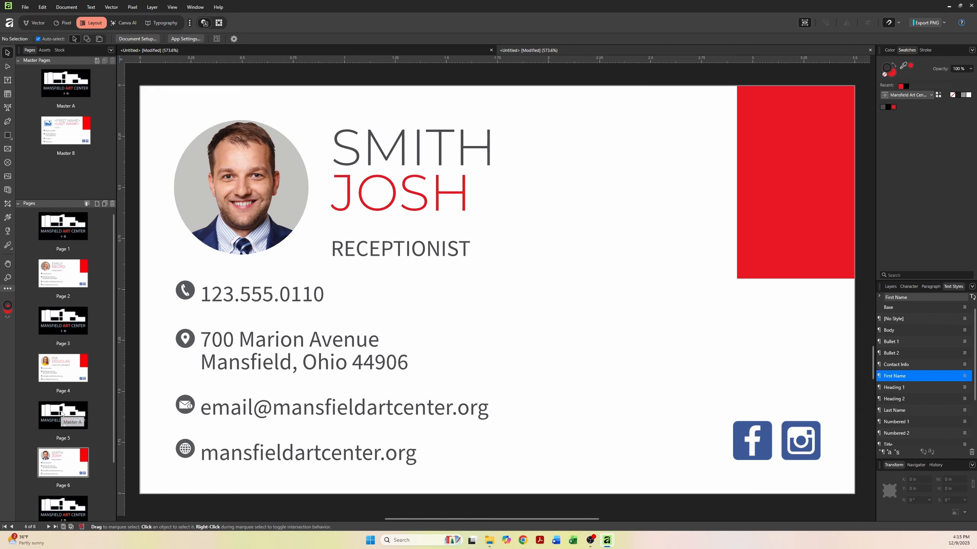
scroll(61, 481, down, 1)
click(56, 496)
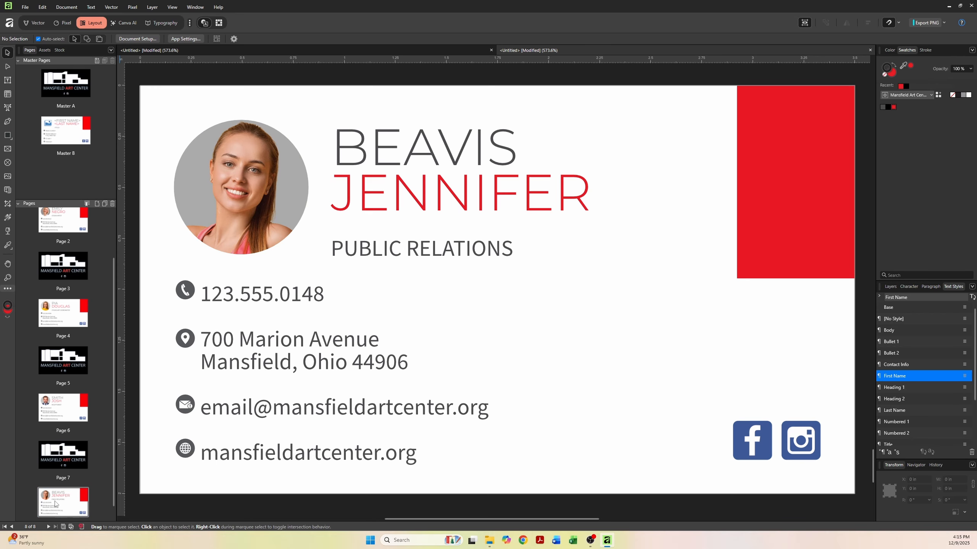